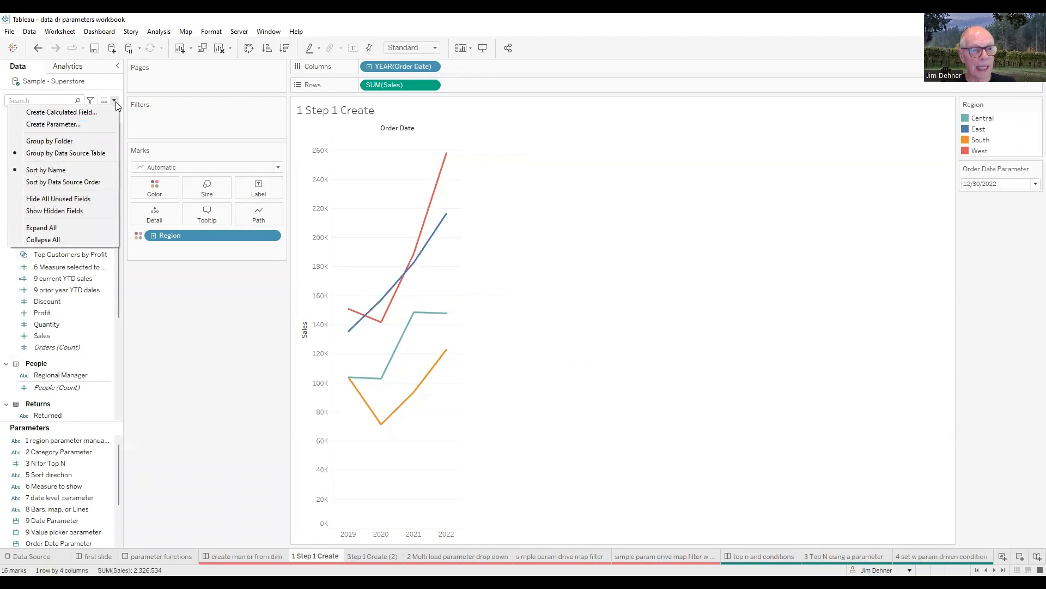
Step: Start a new parameter named "test parameter region" with the String data type
{"action": "left_click", "coordinate": [60, 126]}
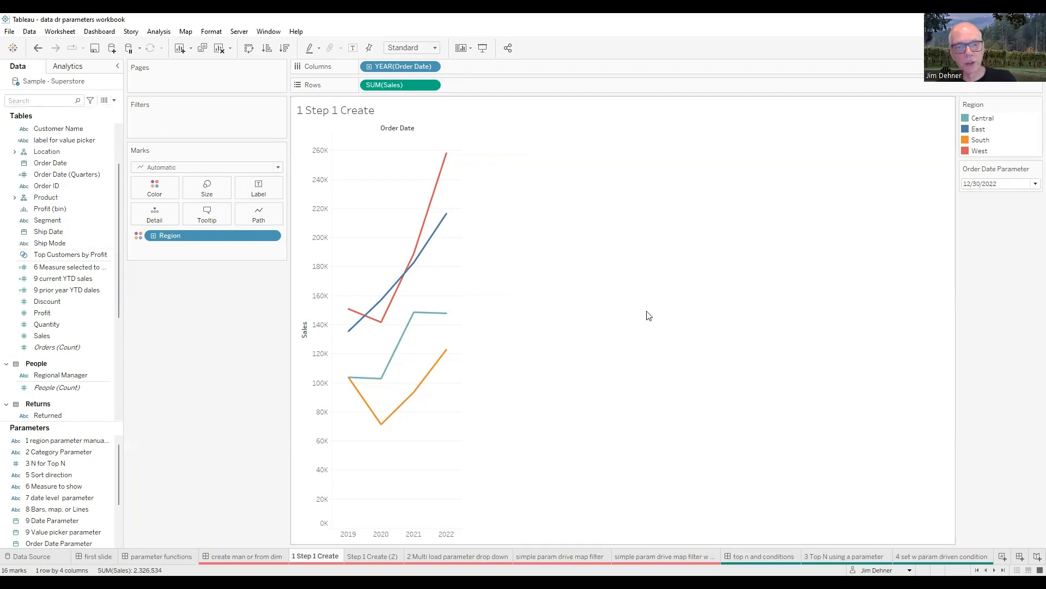
{"action": "left_click_drag", "start_coordinate": [483, 206], "coordinate": [383, 203]}
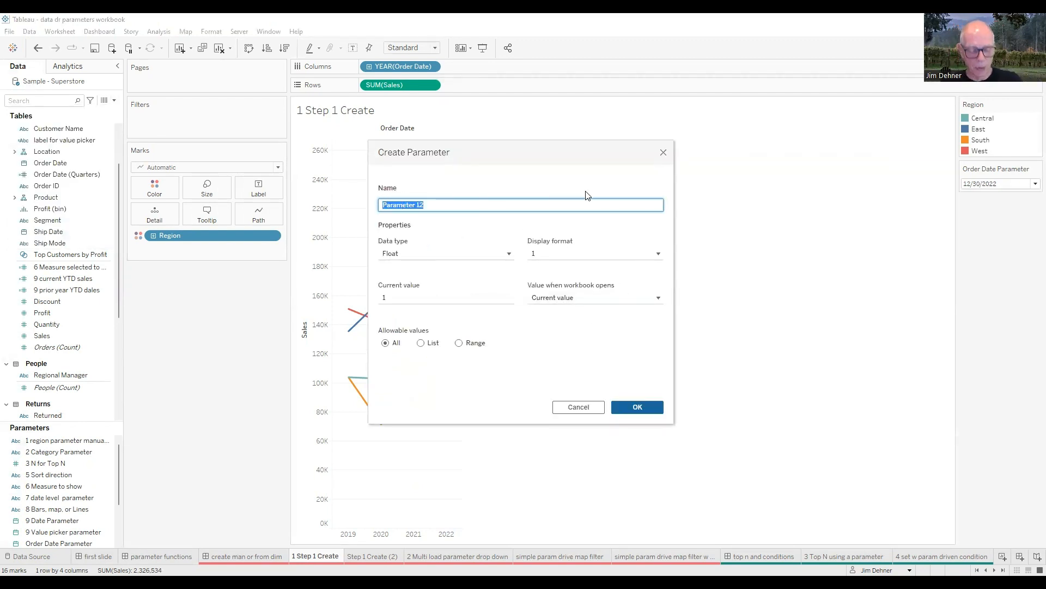
{"action": "type", "text": "test "}
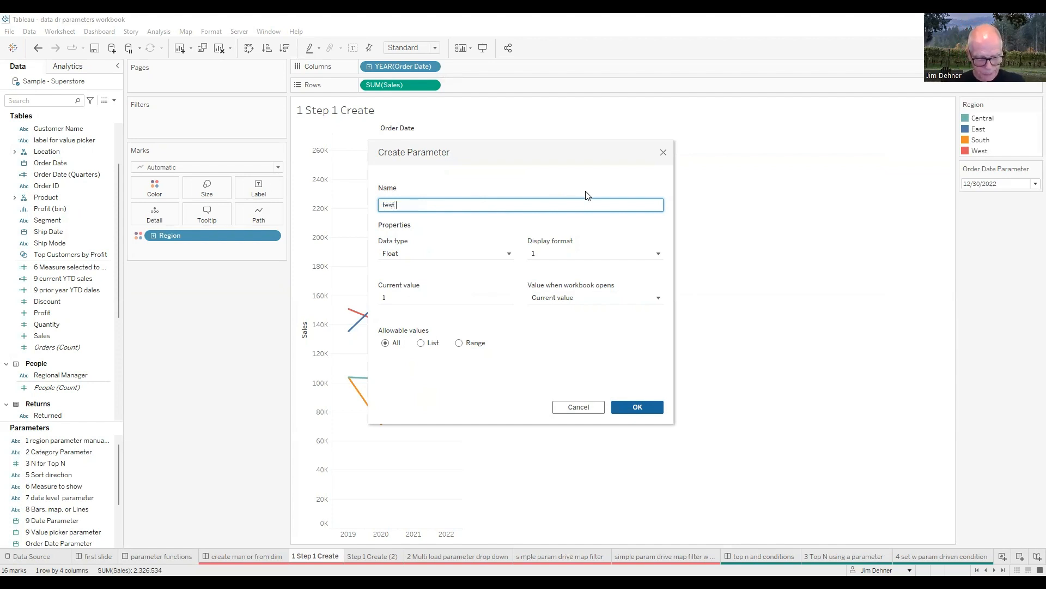
{"action": "type", "text": "parameter"}
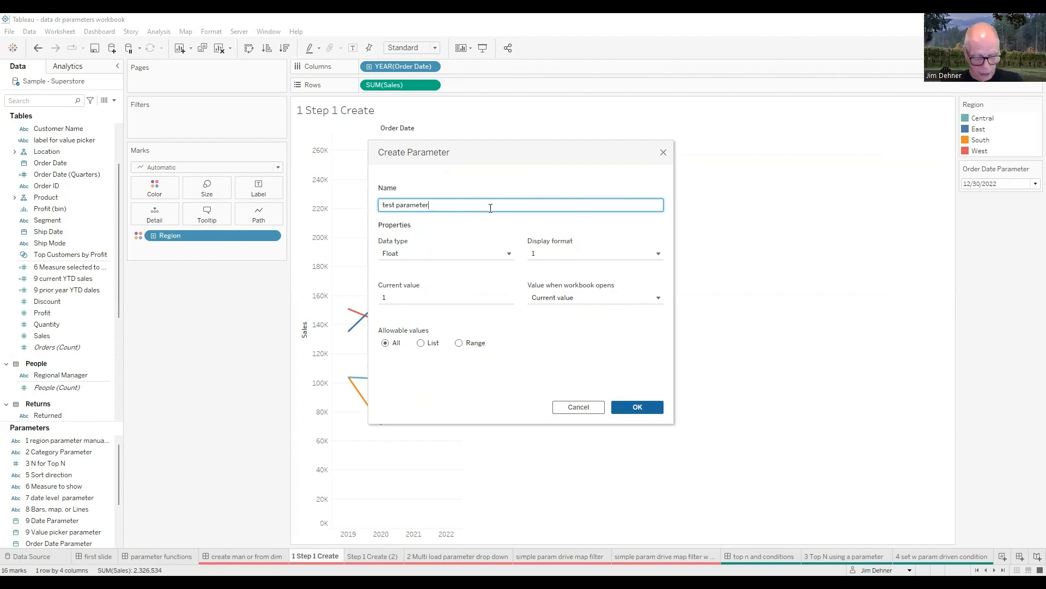
{"action": "type", "text": " region"}
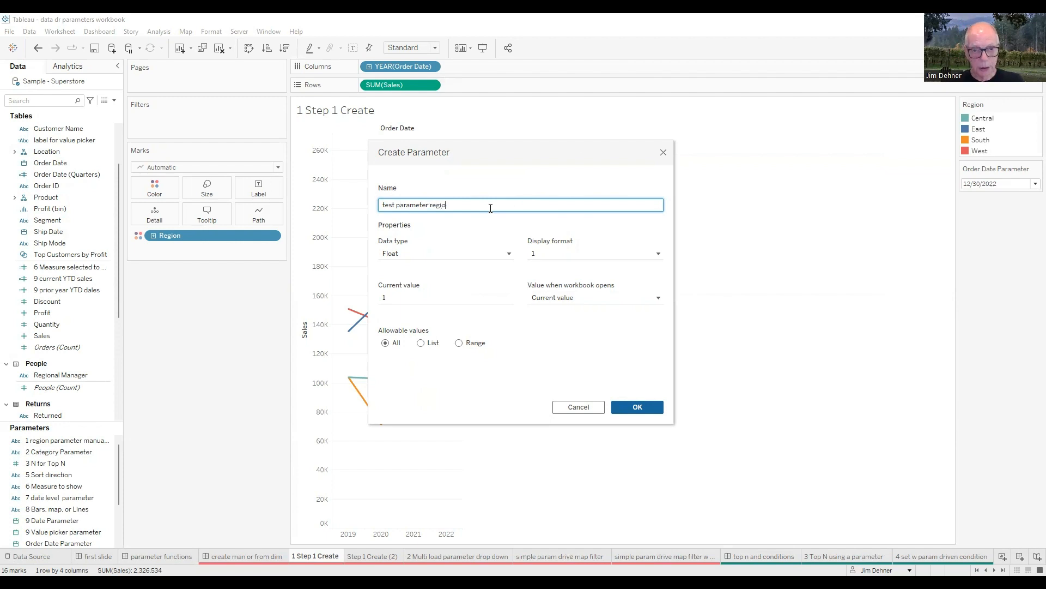
{"action": "left_click", "coordinate": [445, 235]}
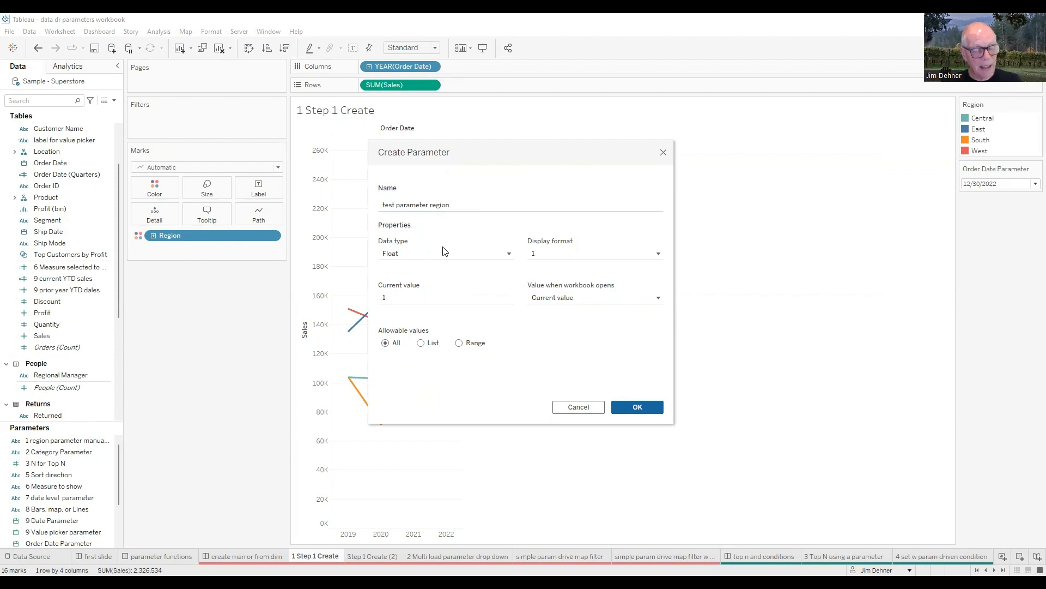
{"action": "left_click", "coordinate": [509, 255]}
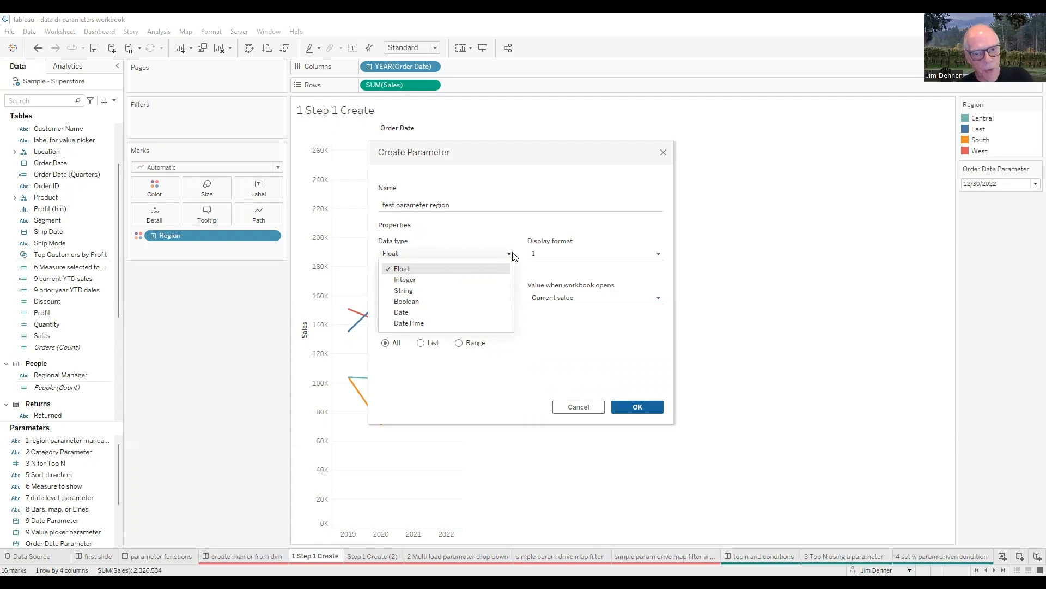
{"action": "left_click", "coordinate": [412, 292]}
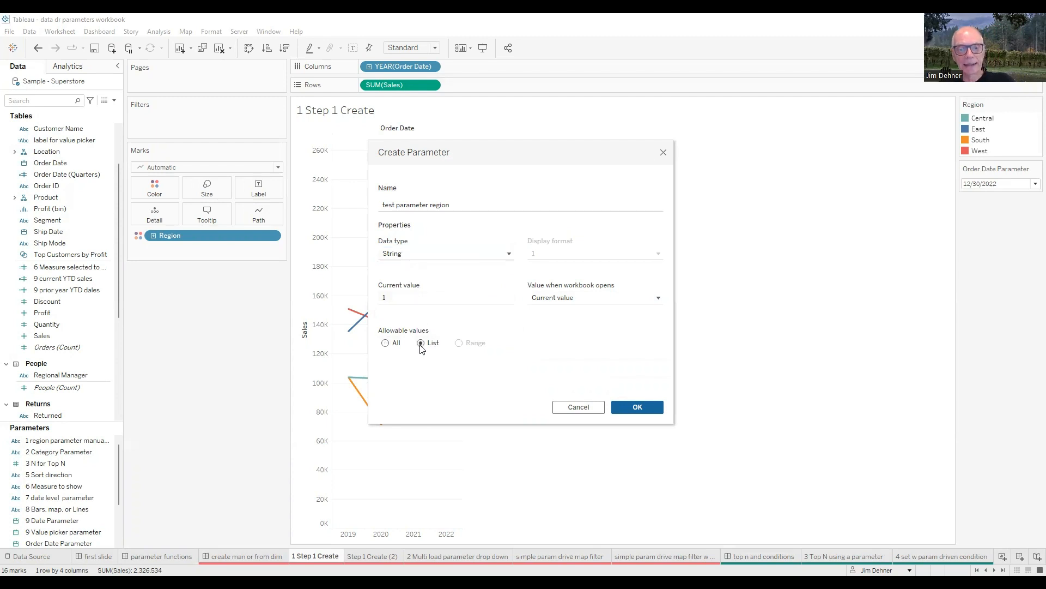
Step: Limit the parameter's allowable values to a list containing East, West, Central and South
{"action": "left_click", "coordinate": [451, 377]}
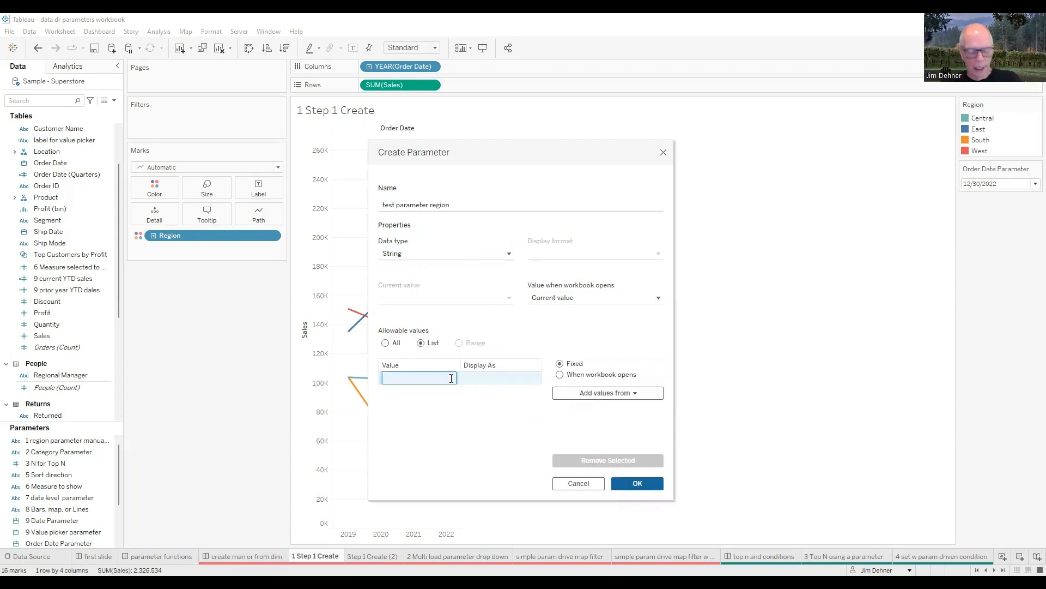
{"action": "type", "text": "East"}
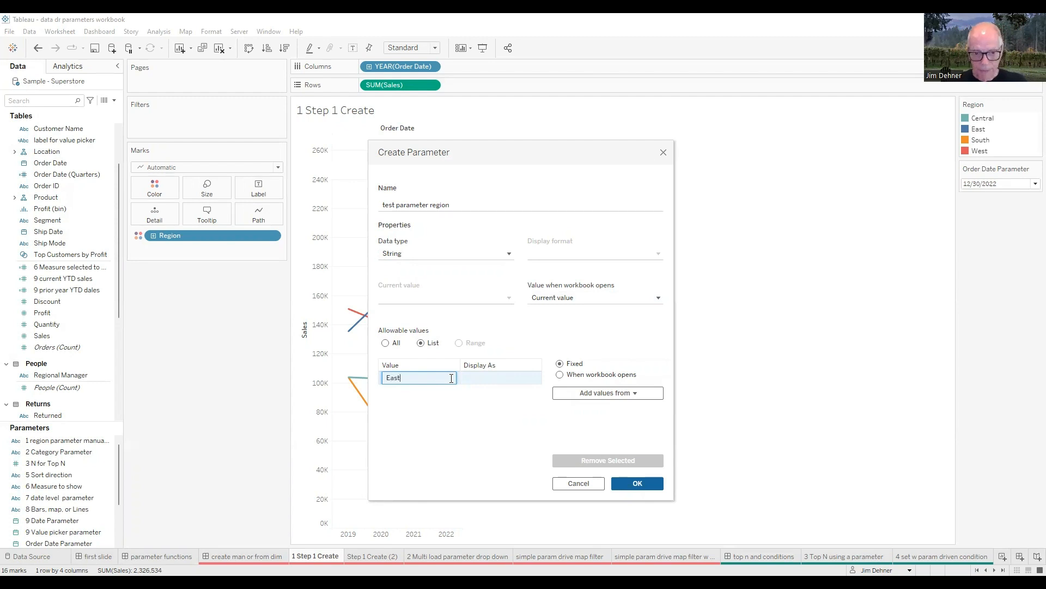
{"action": "key", "text": "Return"}
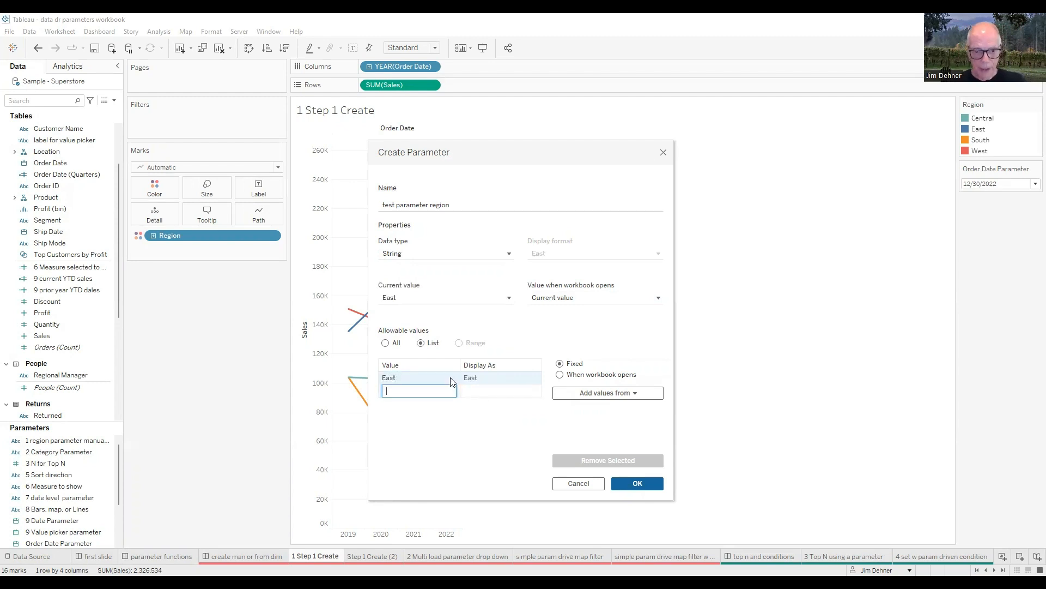
{"action": "type", "text": "West"}
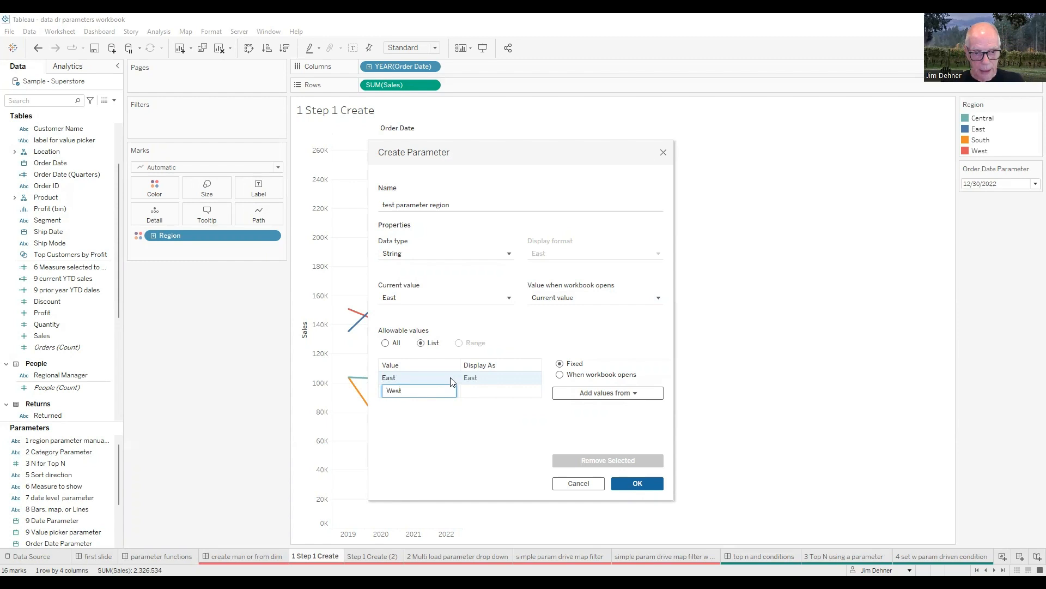
{"action": "key", "text": "Return"}
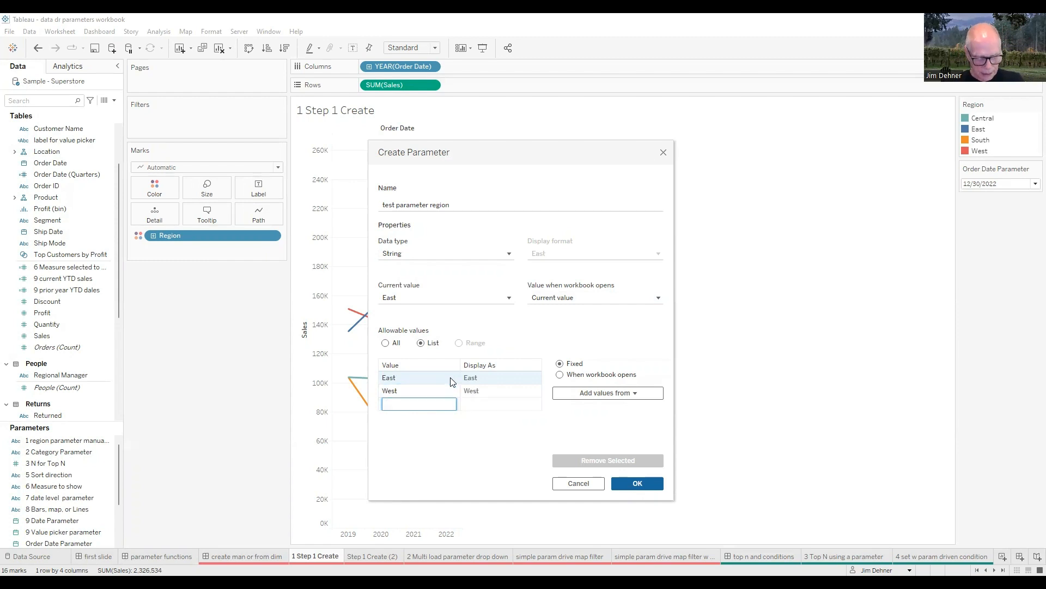
{"action": "type", "text": "Central"}
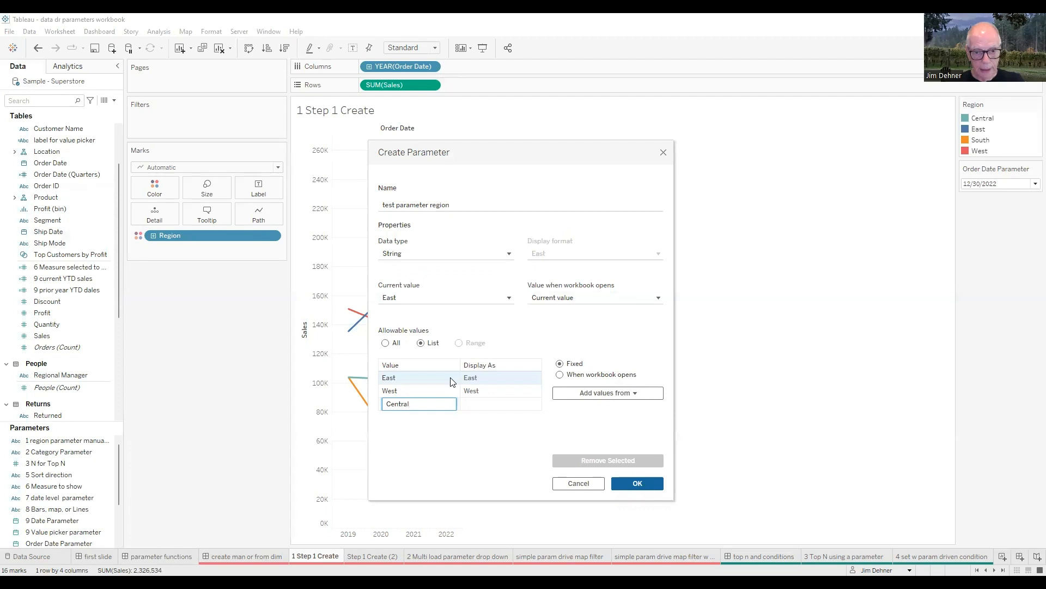
{"action": "key", "text": "Return"}
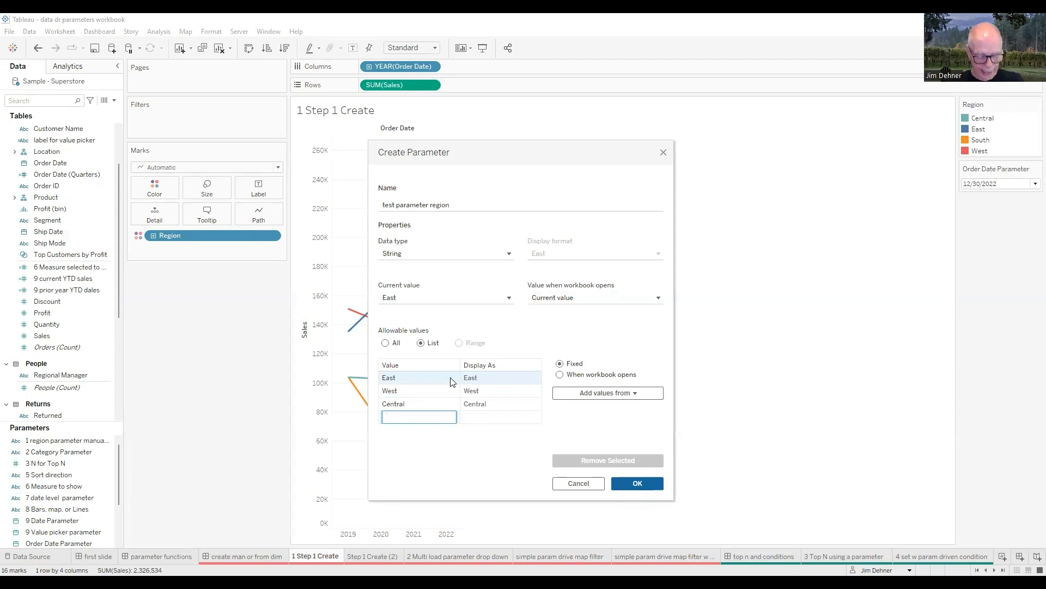
{"action": "type", "text": "South"}
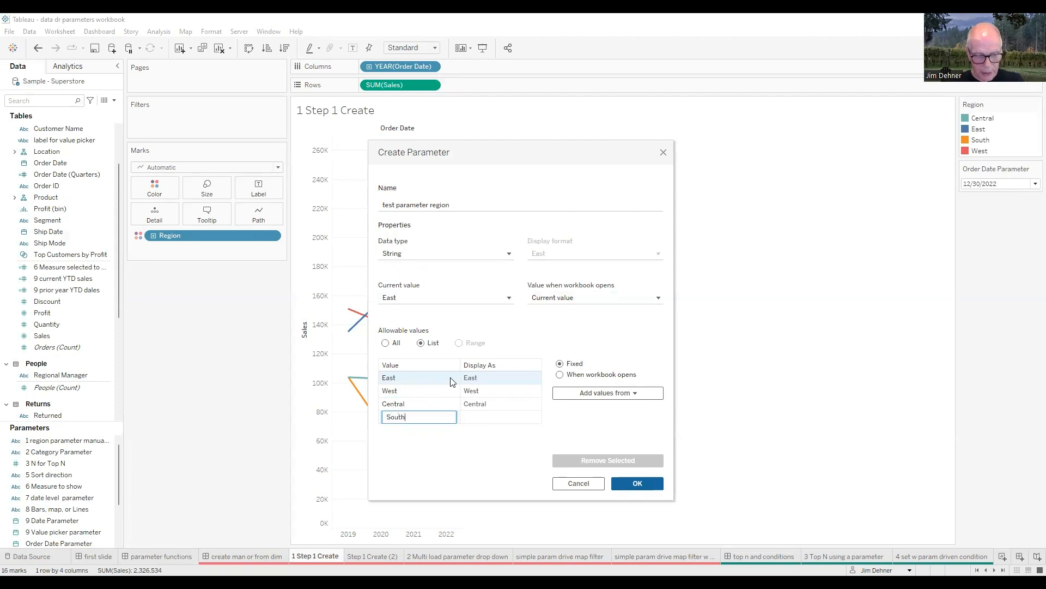
{"action": "key", "text": "Return"}
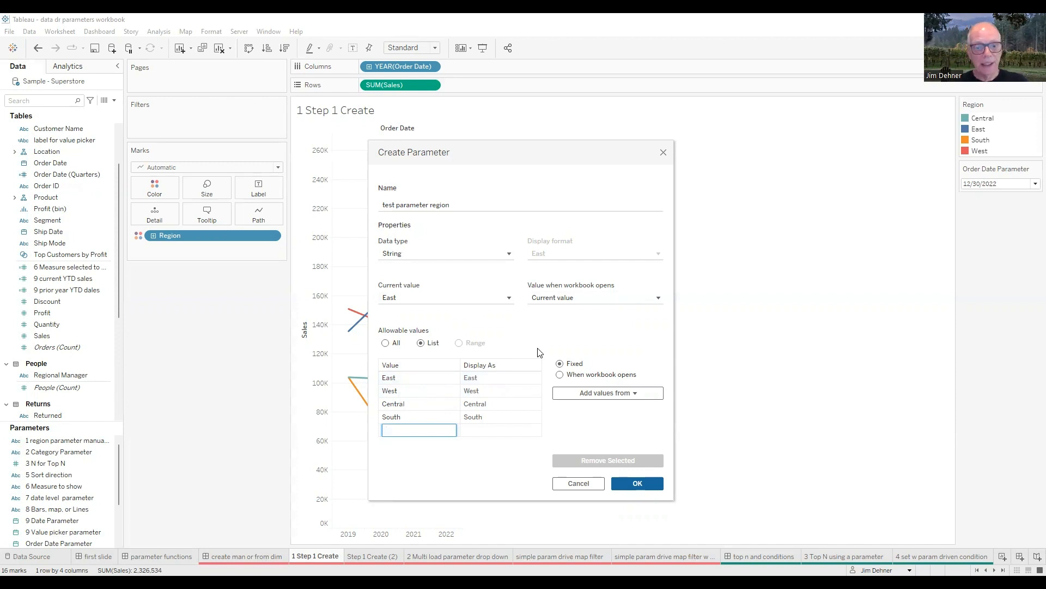
Step: Set the display name of the East value to "East Coast" and save the parameter
{"action": "left_click", "coordinate": [495, 382]}
{"action": "type", "text": "Coast"}
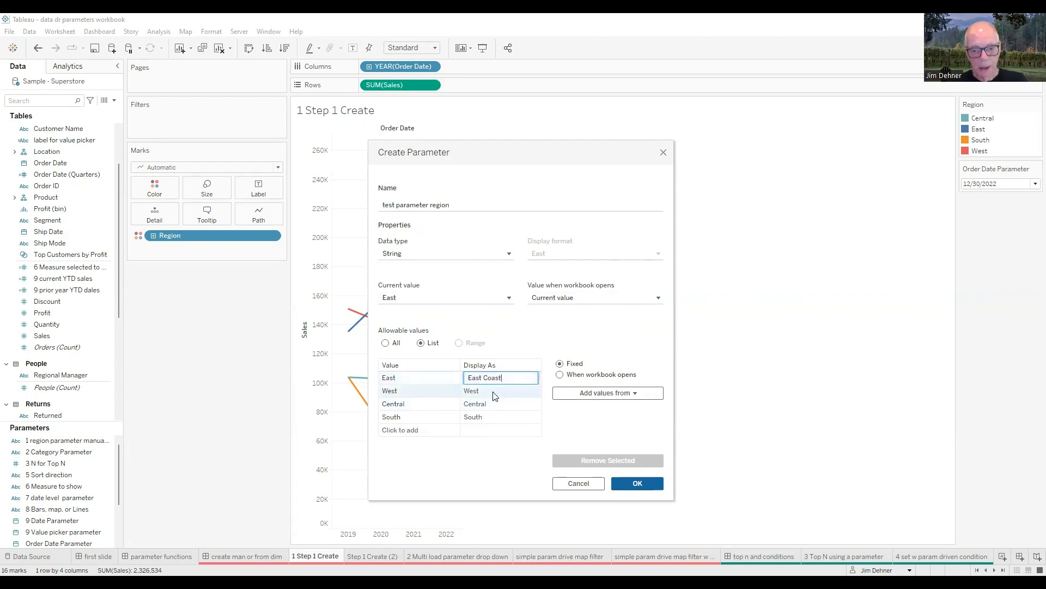
{"action": "left_click", "coordinate": [488, 392]}
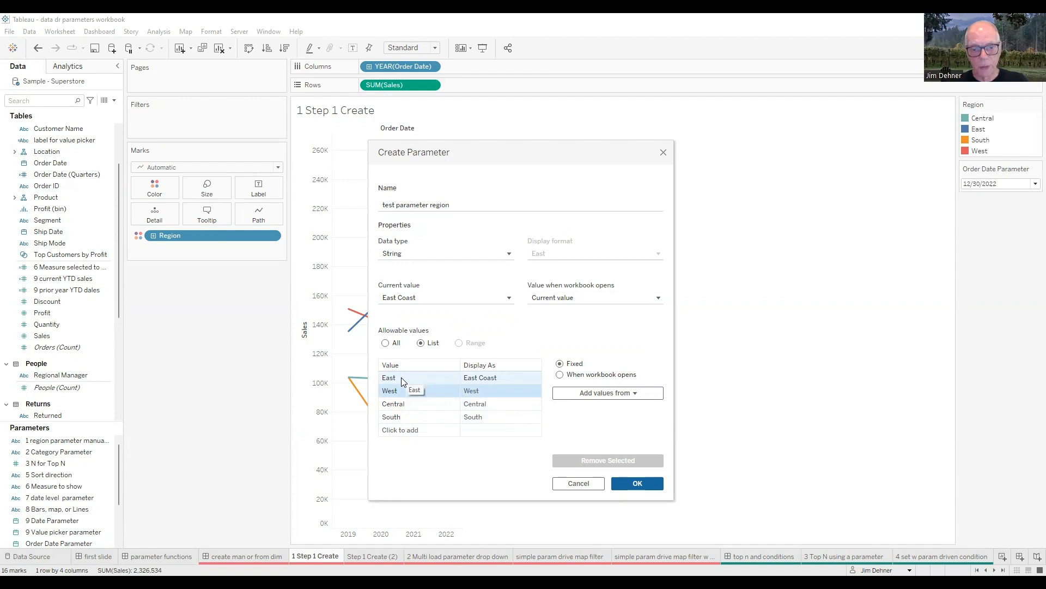
{"action": "left_click", "coordinate": [637, 484]}
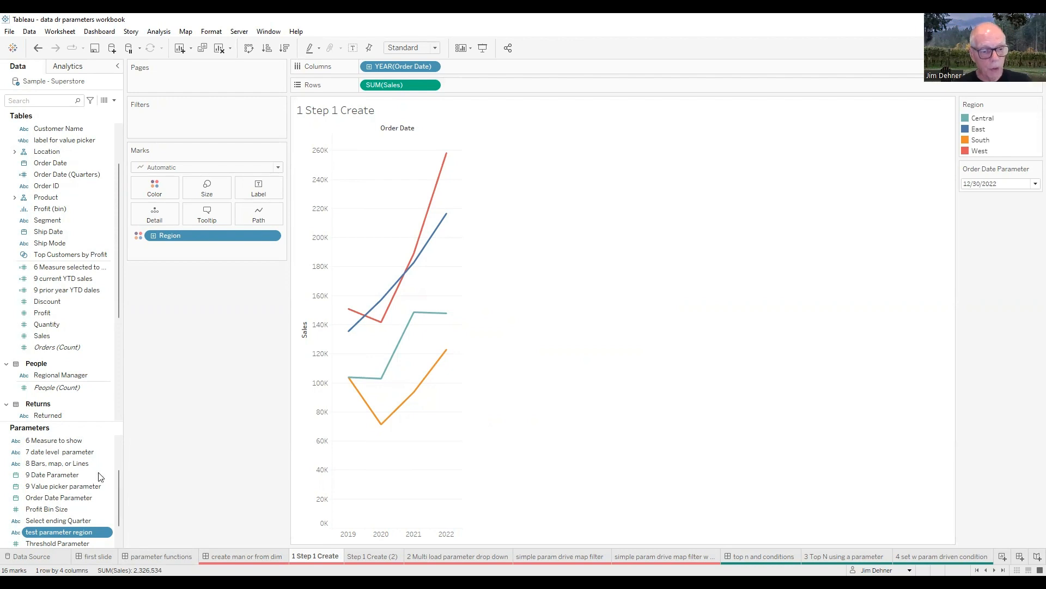
Step: Show the control for test parameter region on the sheet and place it below the Marks card
{"action": "right_click", "coordinate": [69, 532]}
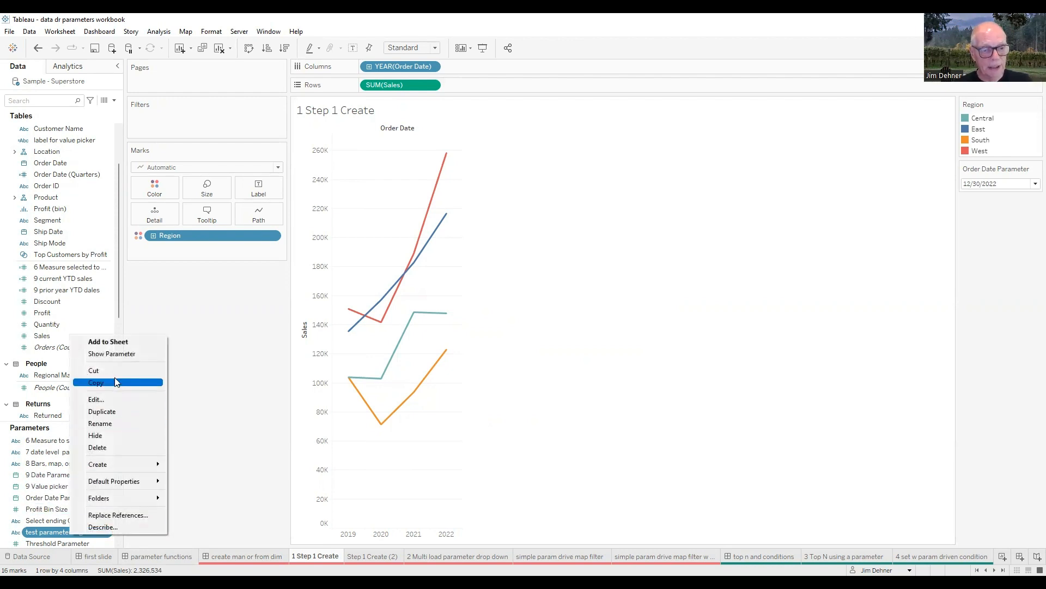
{"action": "left_click", "coordinate": [119, 354]}
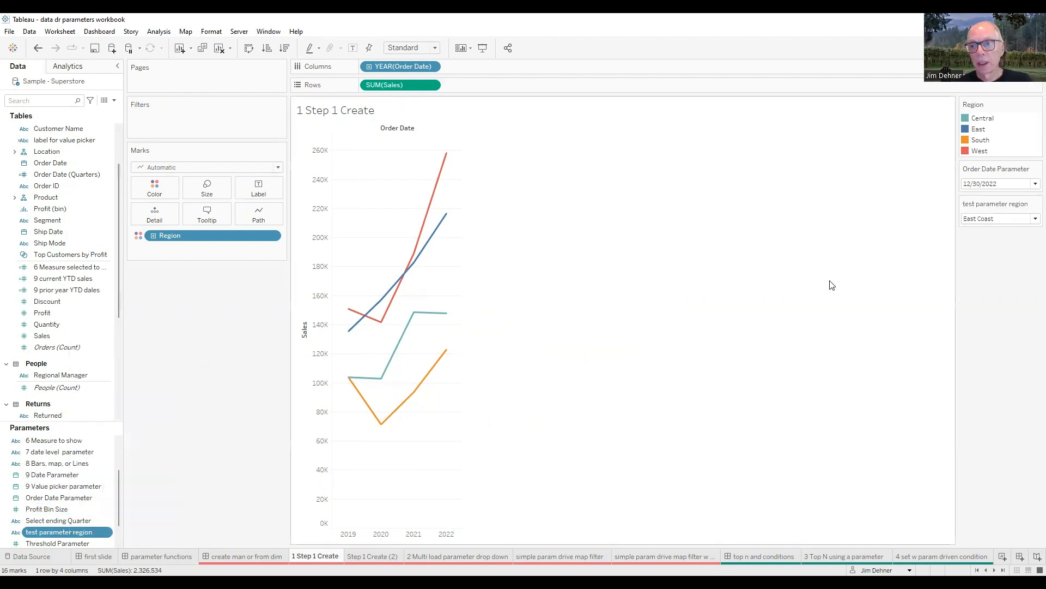
{"action": "left_click_drag", "start_coordinate": [1002, 204], "coordinate": [180, 284]}
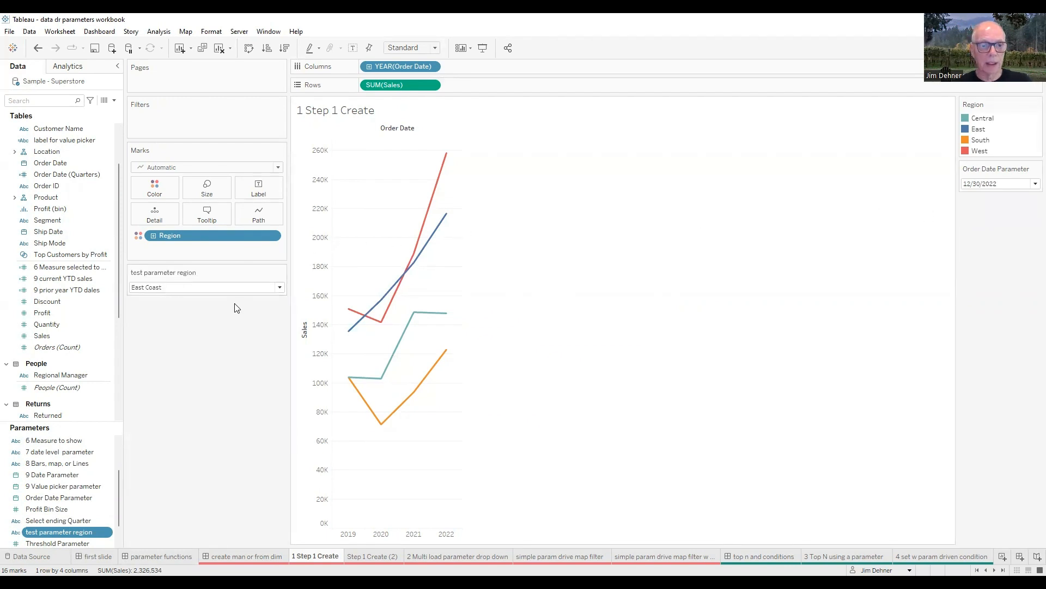
Step: Display the test parameter region control as a single value list and choose West
{"action": "left_click", "coordinate": [281, 273]}
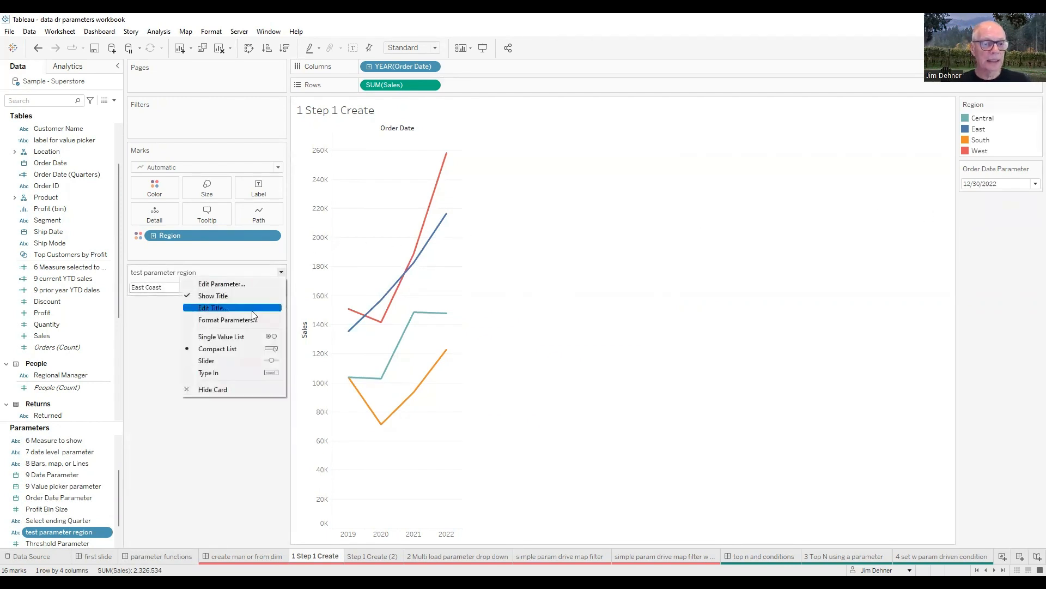
{"action": "left_click", "coordinate": [242, 338]}
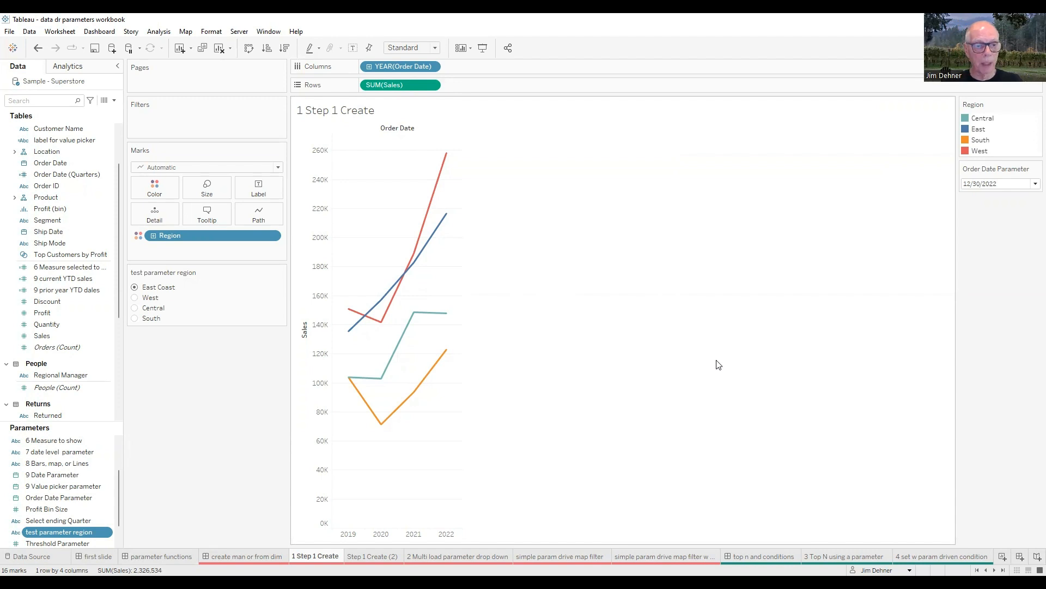
{"action": "left_click", "coordinate": [136, 297]}
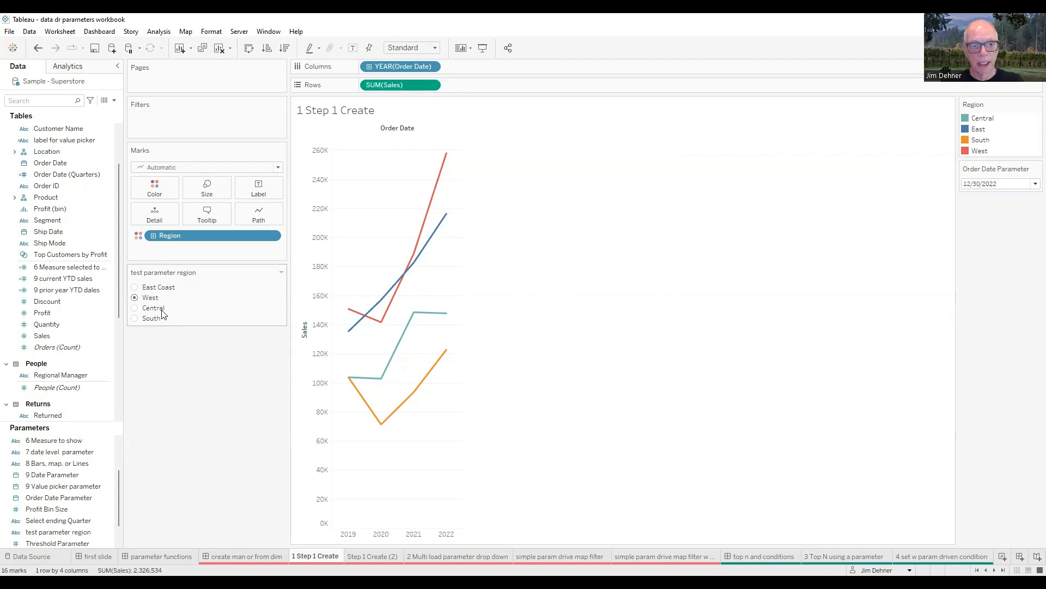
{"action": "left_click", "coordinate": [135, 287]}
{"action": "left_click", "coordinate": [135, 297]}
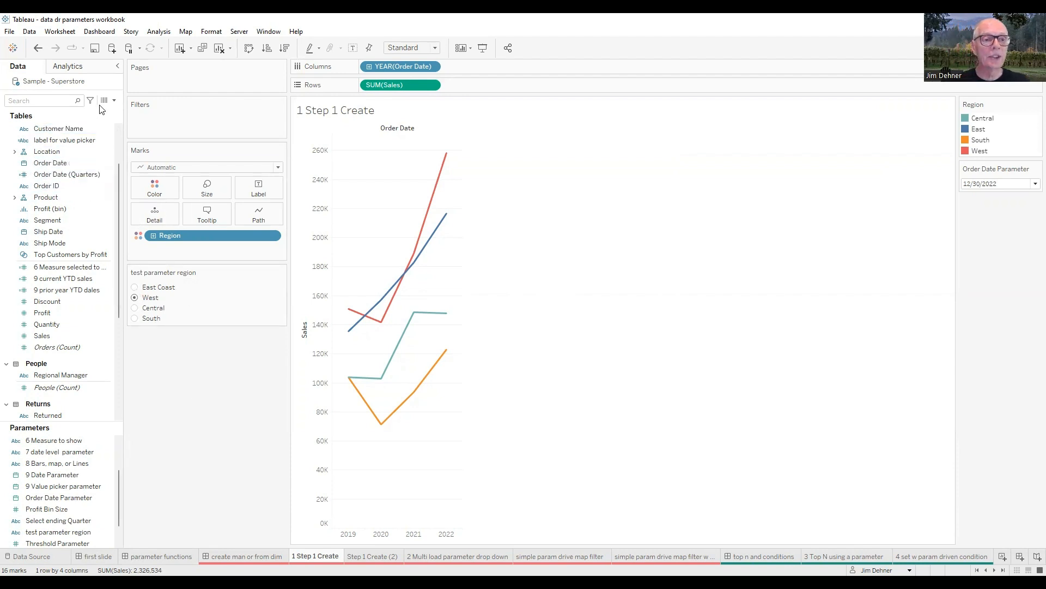
Step: Start a new calculated field named "region tf filter"
{"action": "left_click", "coordinate": [115, 101]}
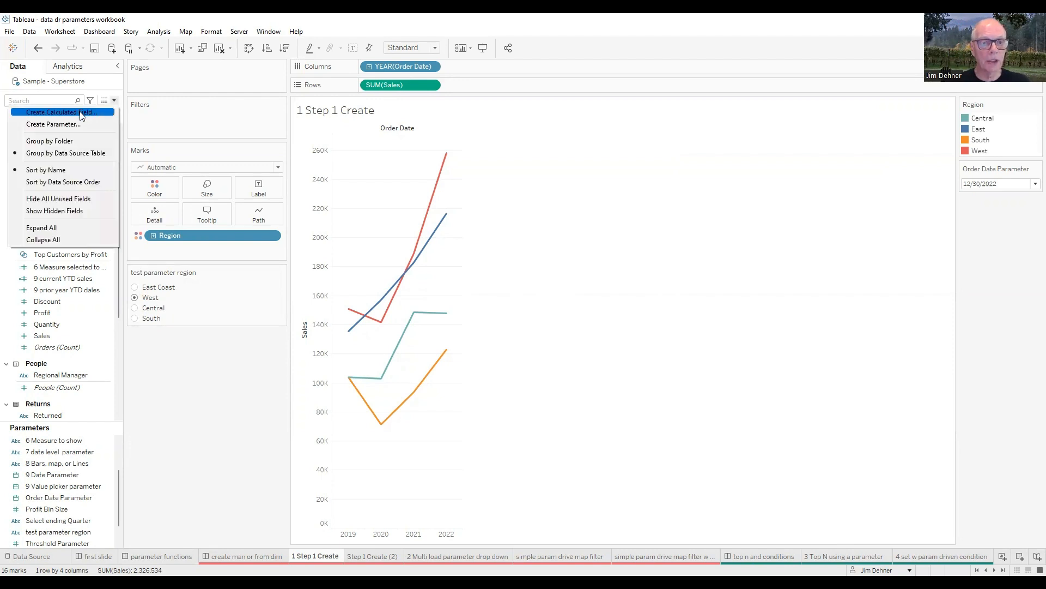
{"action": "left_click", "coordinate": [81, 114]}
{"action": "type", "text": "region "}
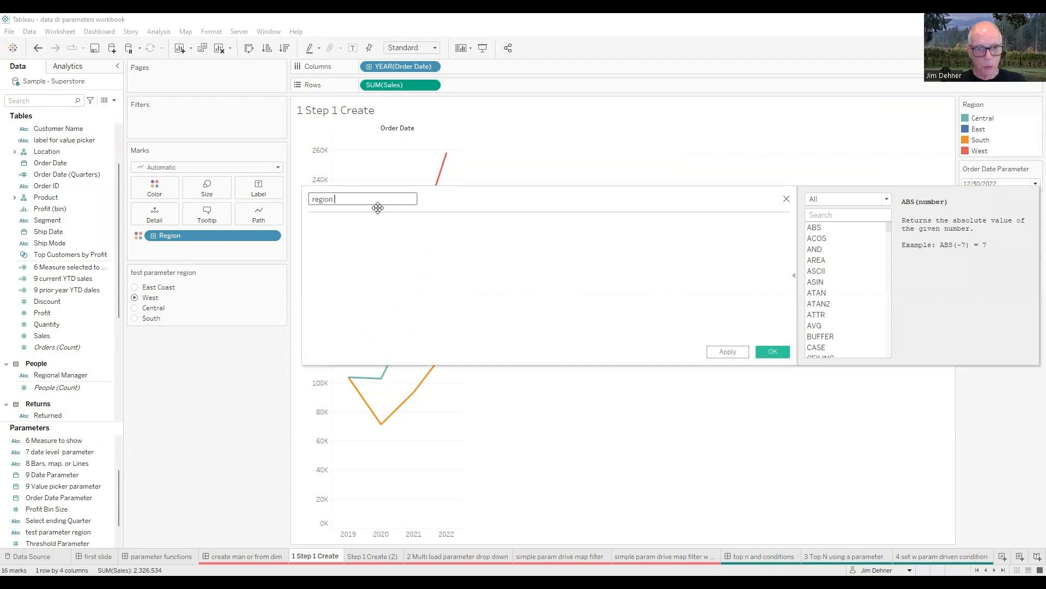
{"action": "type", "text": "tf"}
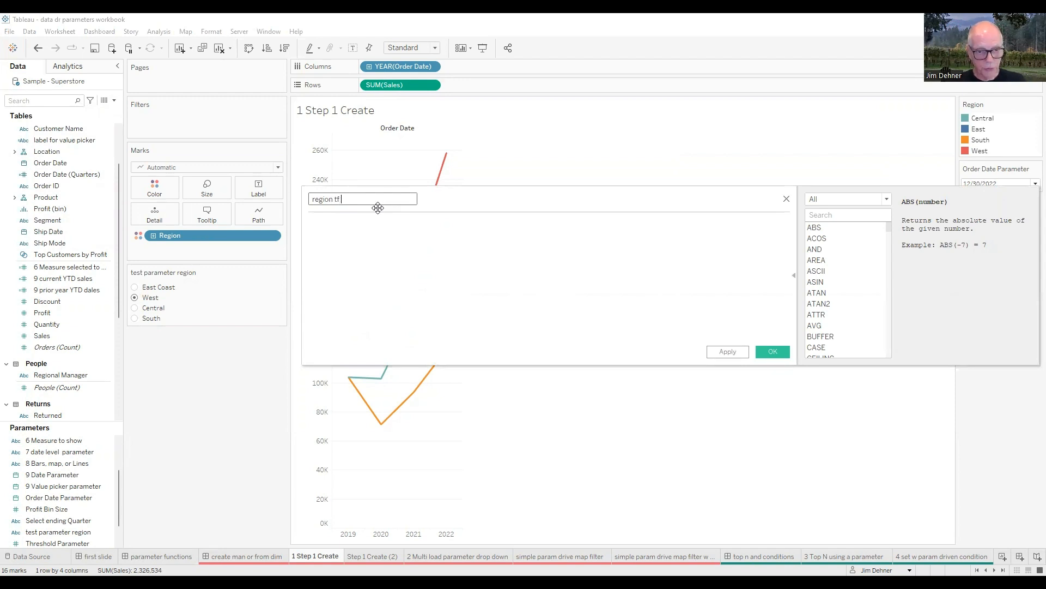
{"action": "type", "text": " filter"}
{"action": "left_click", "coordinate": [434, 234]}
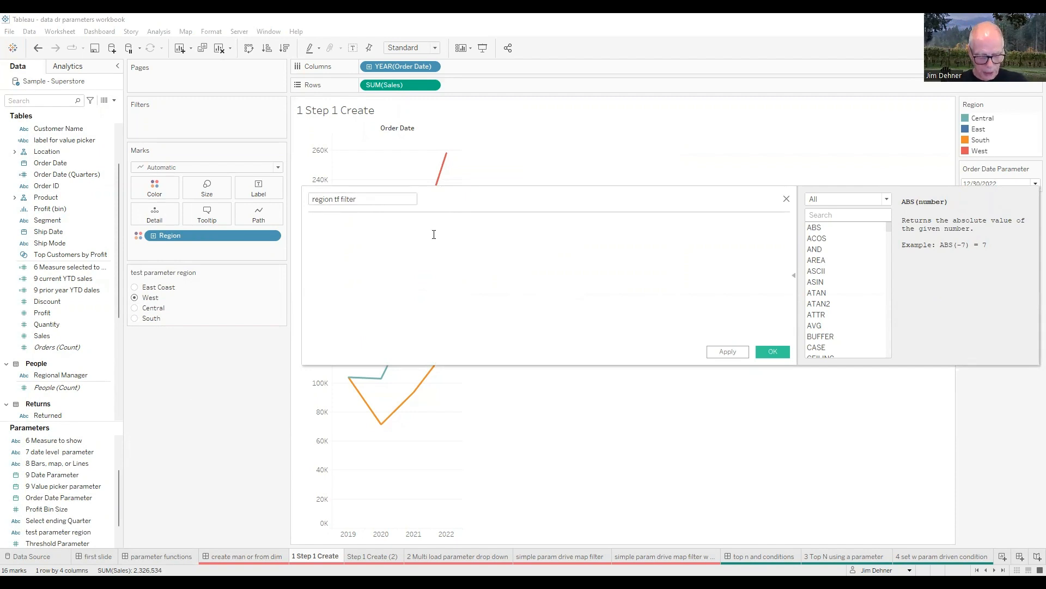
Step: Enter the formula [Region]=[test parameter region] in the calculated field and save it
{"action": "type", "text": "Regio"}
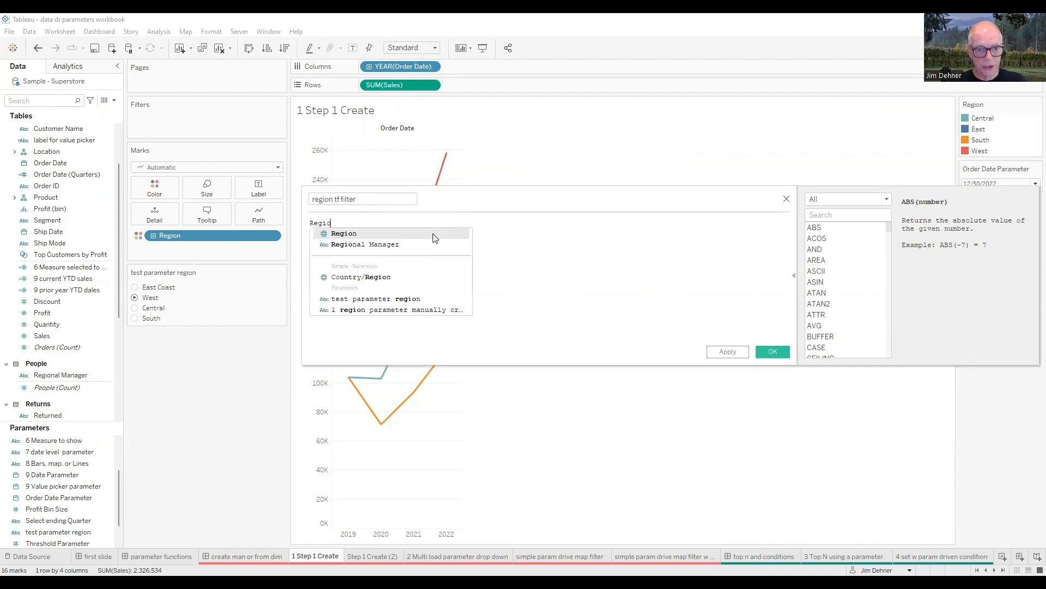
{"action": "left_click", "coordinate": [433, 235]}
{"action": "type", "text": "="}
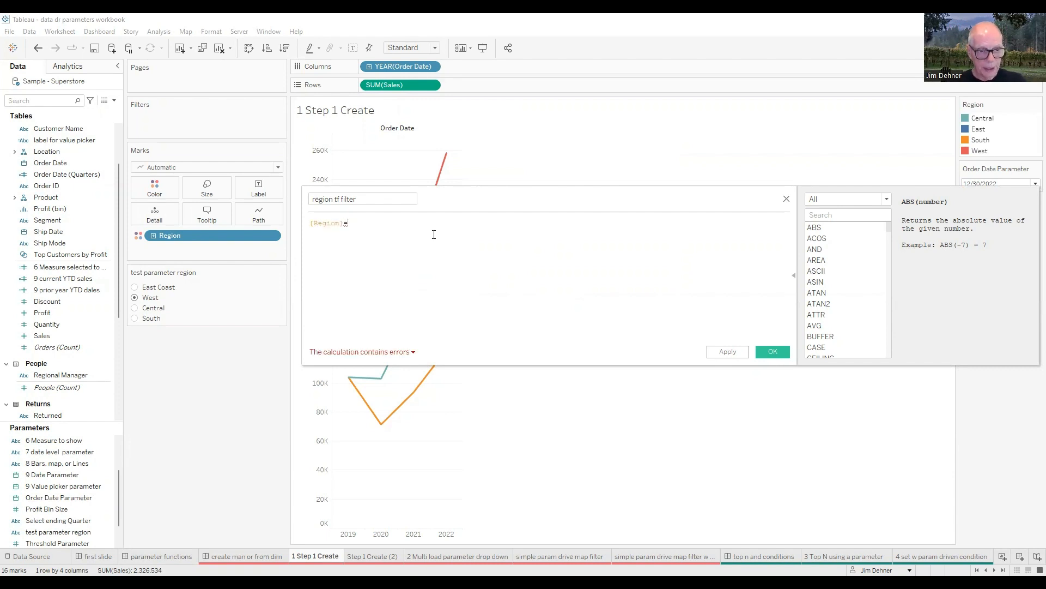
{"action": "type", "text": "[test"}
{"action": "left_click", "coordinate": [435, 238]}
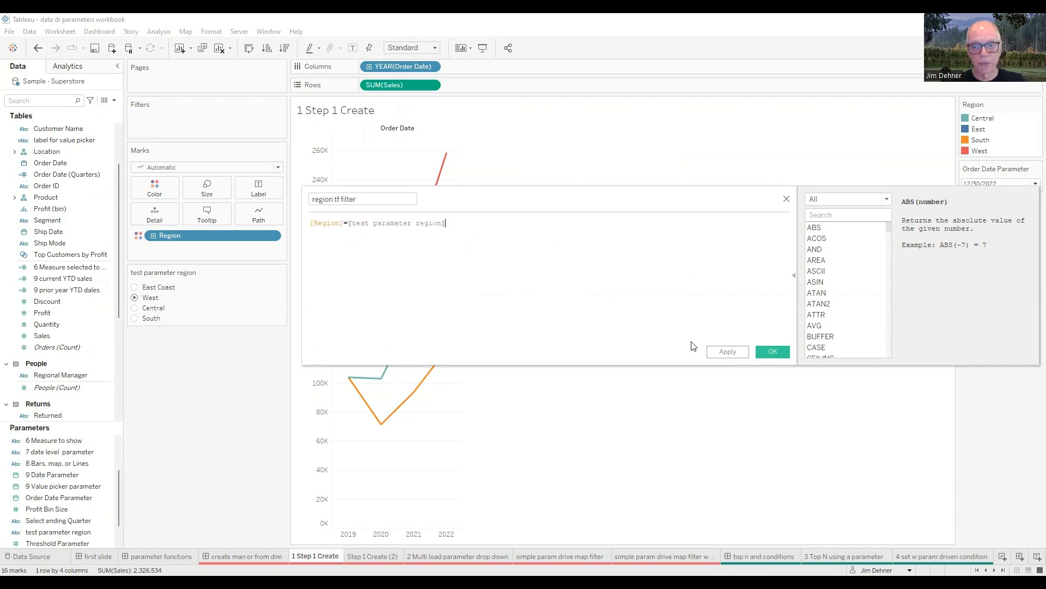
{"action": "left_click", "coordinate": [765, 354]}
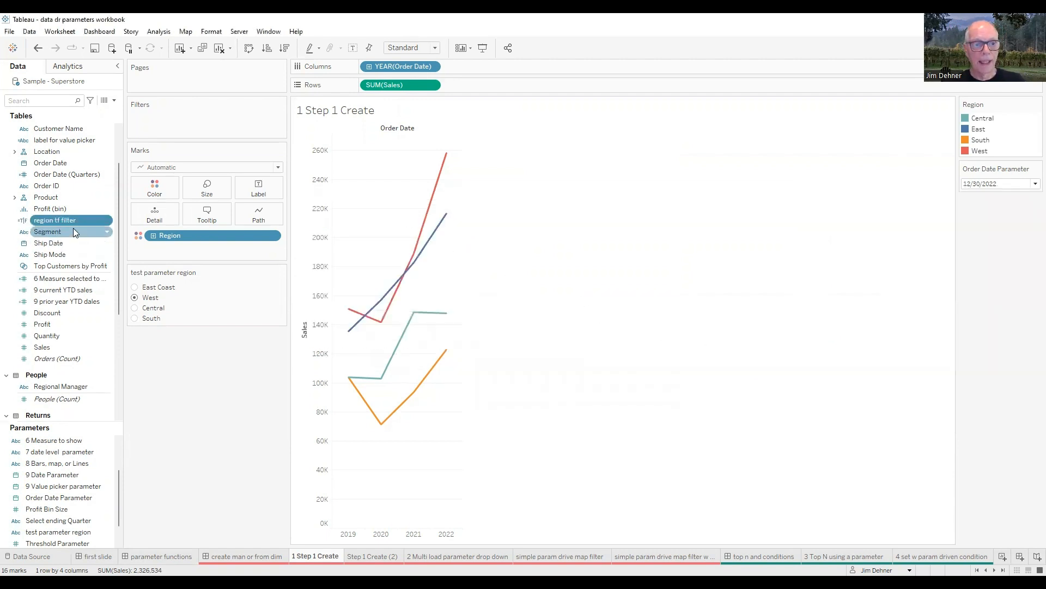
Step: Filter the sales chart to the True value of region tf filter
{"action": "left_click_drag", "start_coordinate": [211, 124], "coordinate": [212, 126]}
{"action": "left_click", "coordinate": [421, 227]}
{"action": "left_click", "coordinate": [531, 433]}
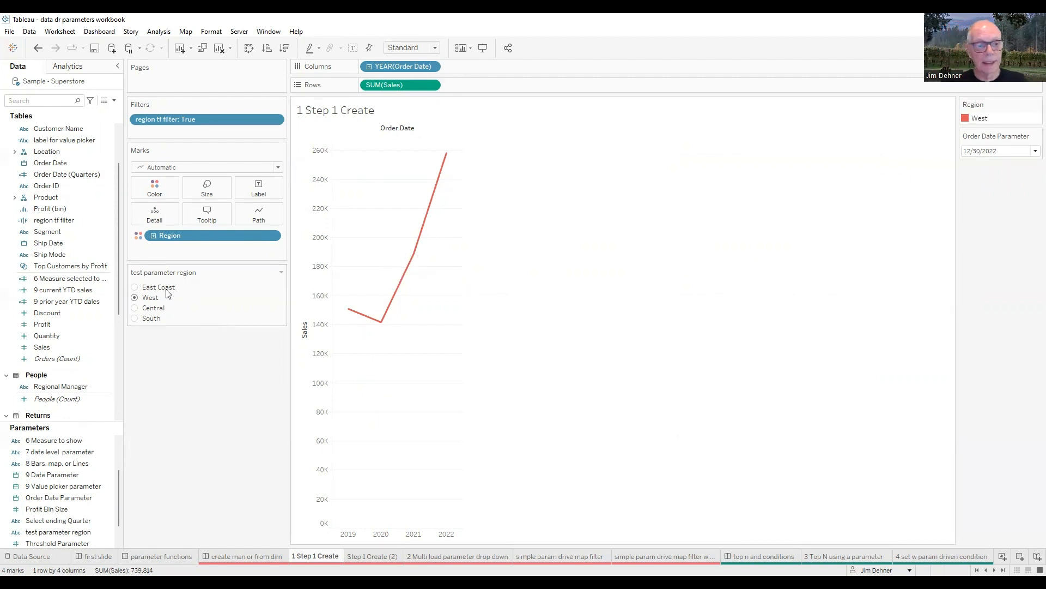
Step: Set test parameter region to East Coast, Central and South in turn to test the chart filter
{"action": "left_click", "coordinate": [137, 289]}
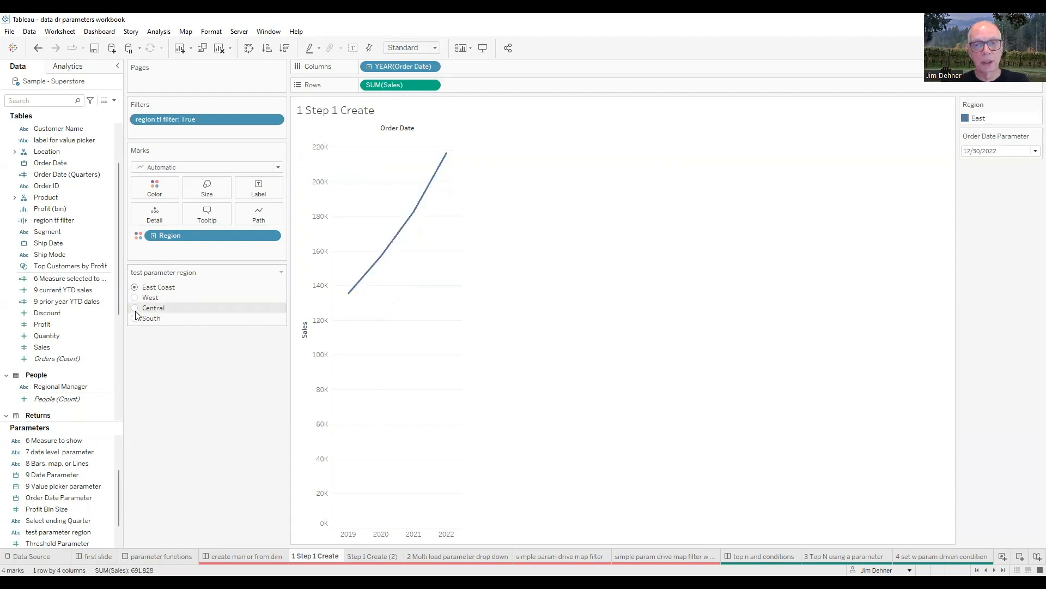
{"action": "left_click", "coordinate": [135, 308]}
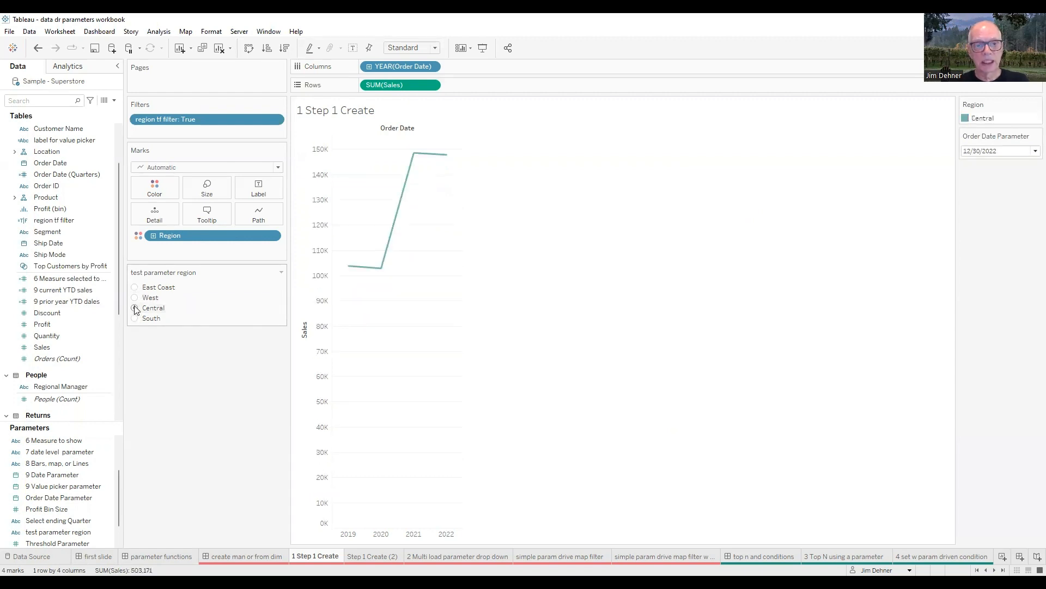
{"action": "left_click", "coordinate": [134, 319]}
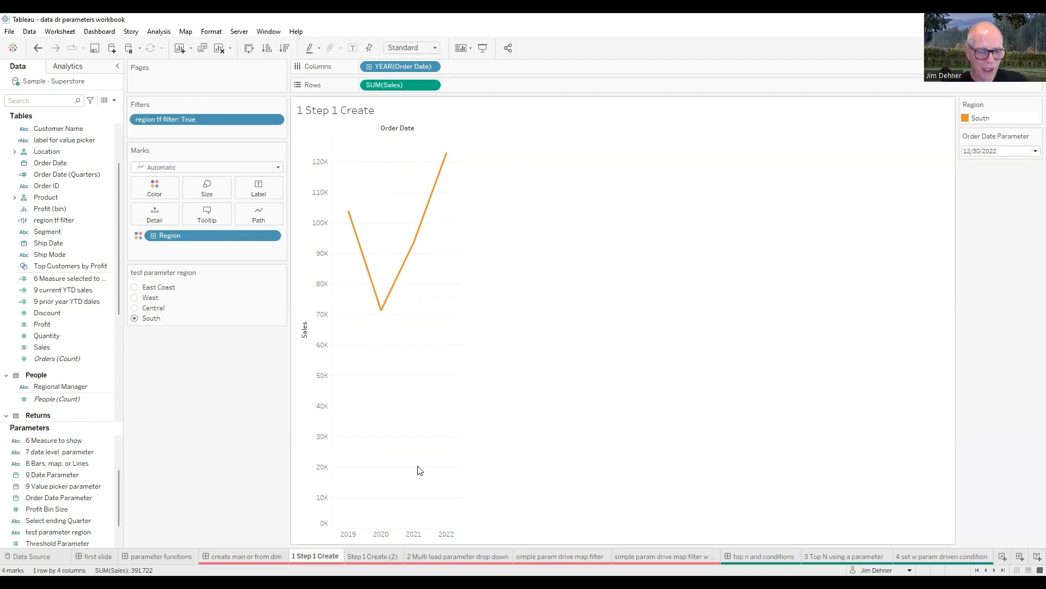
Step: On the Step 1 Create (2) sheet, start creating a parameter from the Region field in the Location hierarchy
{"action": "left_click", "coordinate": [373, 556]}
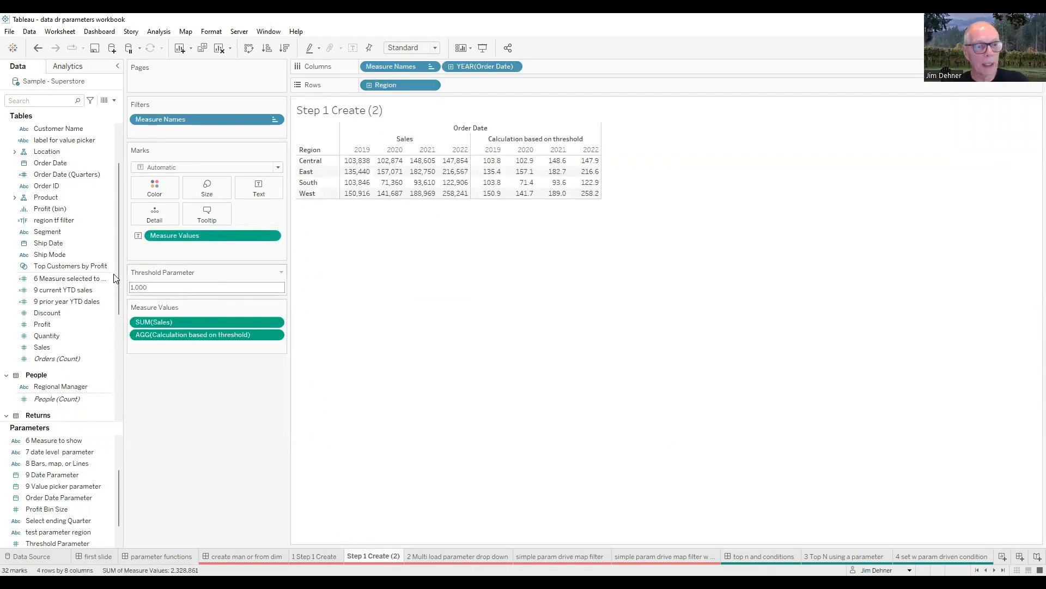
{"action": "left_click", "coordinate": [14, 151]}
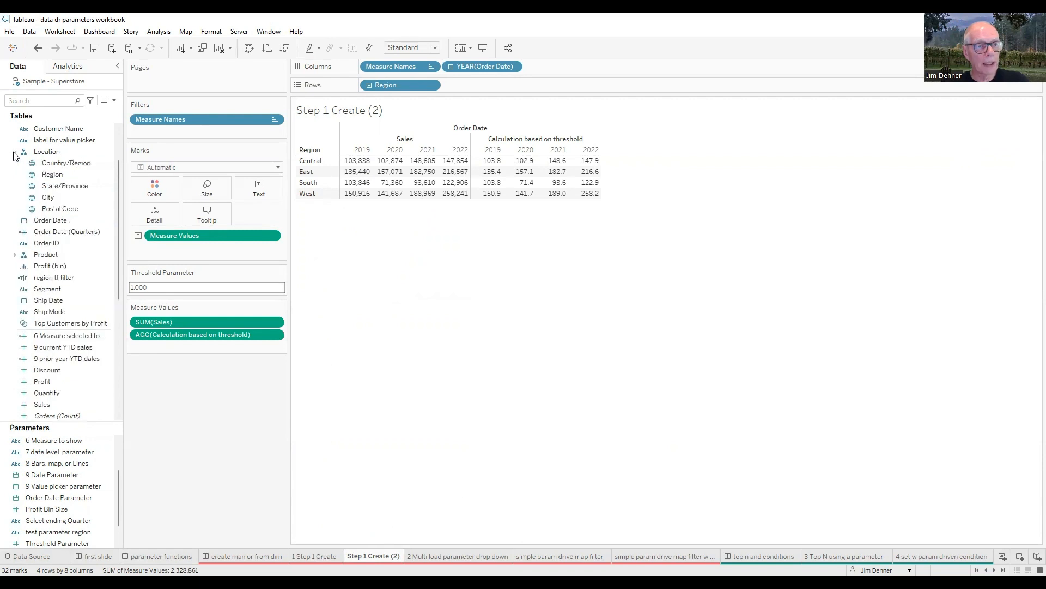
{"action": "right_click", "coordinate": [61, 177]}
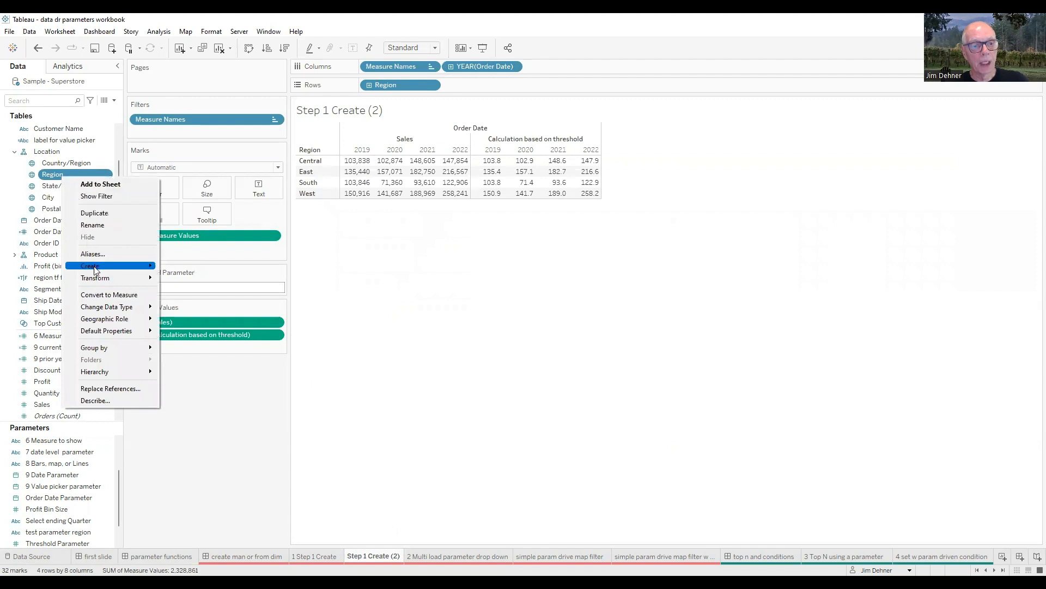
{"action": "mouse_move", "coordinate": [96, 271]}
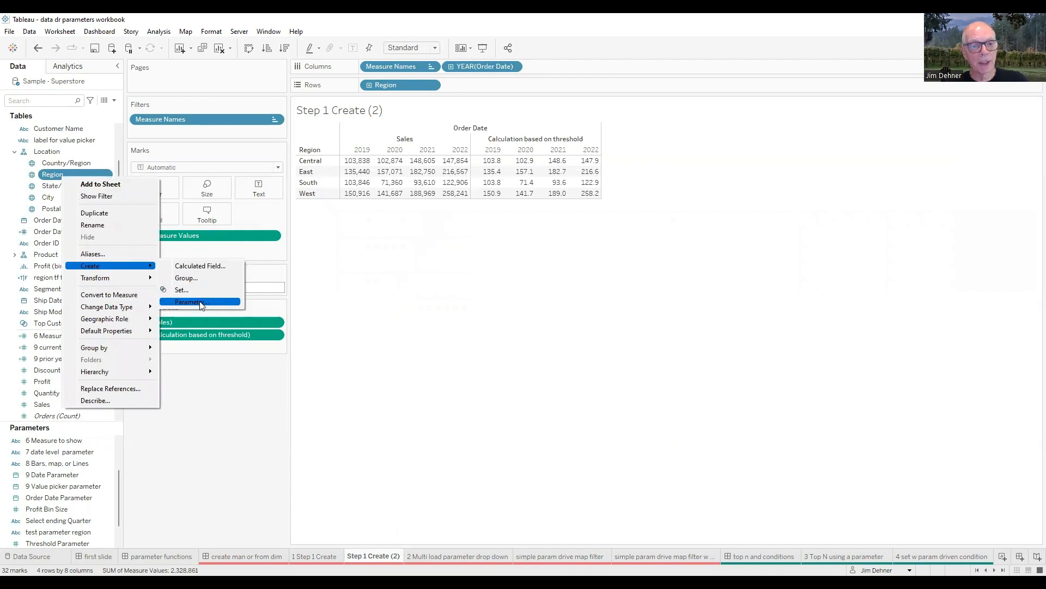
{"action": "key", "text": "Return"}
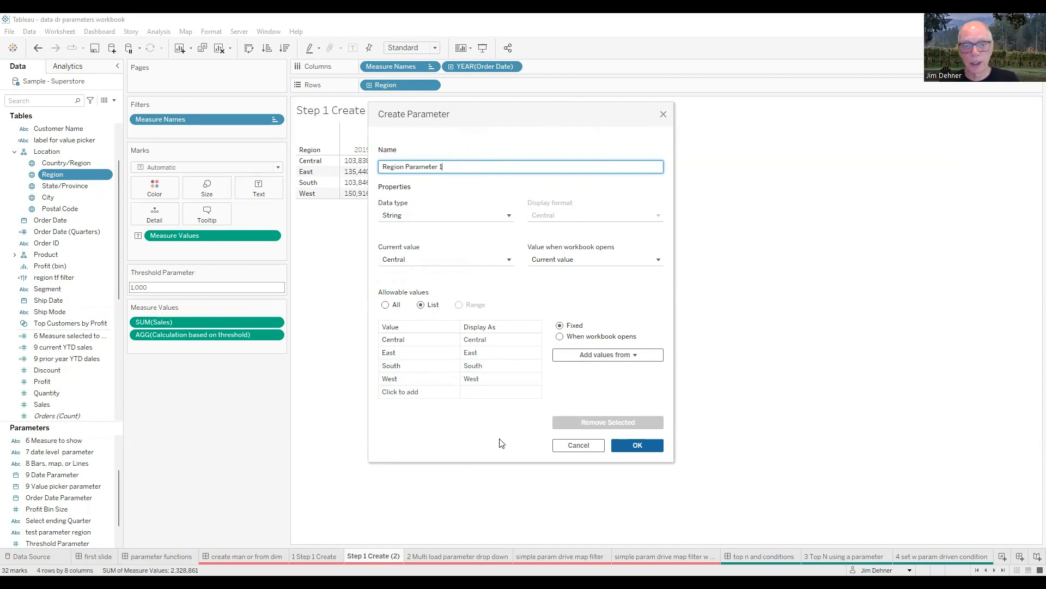
Step: Add the value All to the new region parameter's list and save the parameter
{"action": "left_click", "coordinate": [425, 392]}
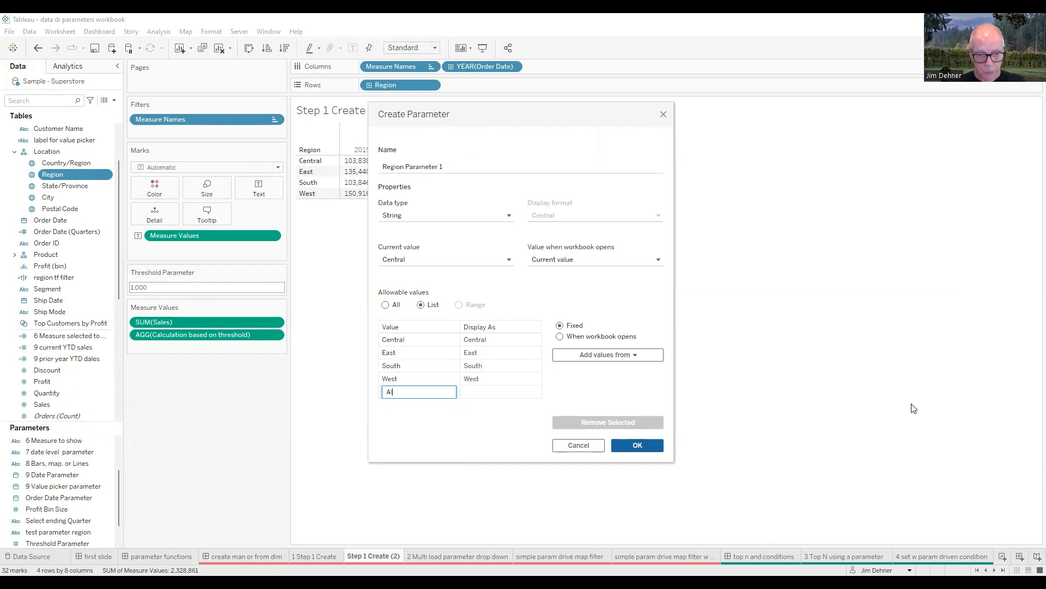
{"action": "key", "text": "Return"}
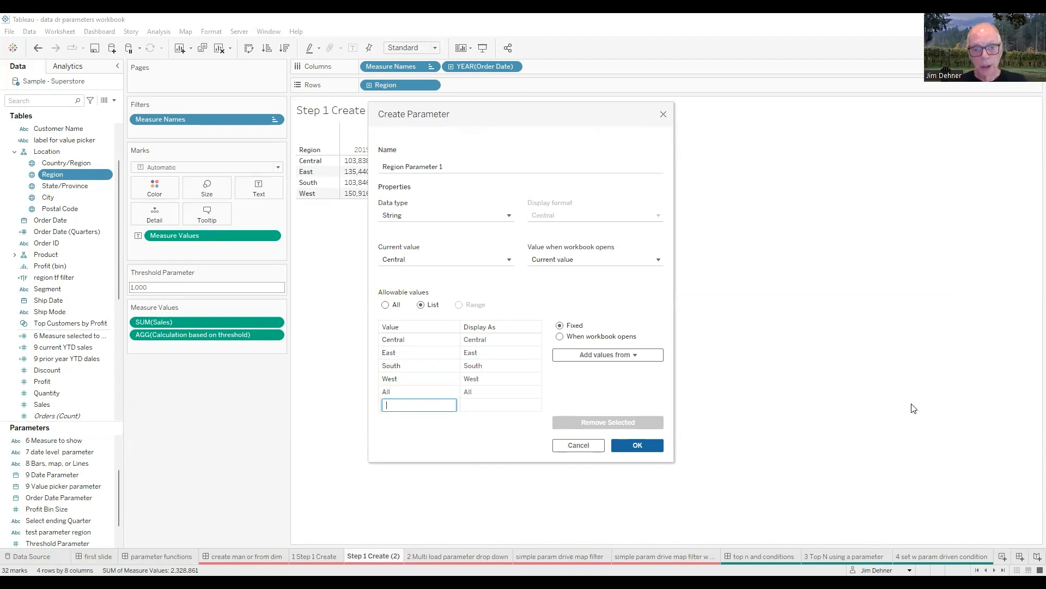
{"action": "left_click", "coordinate": [635, 447]}
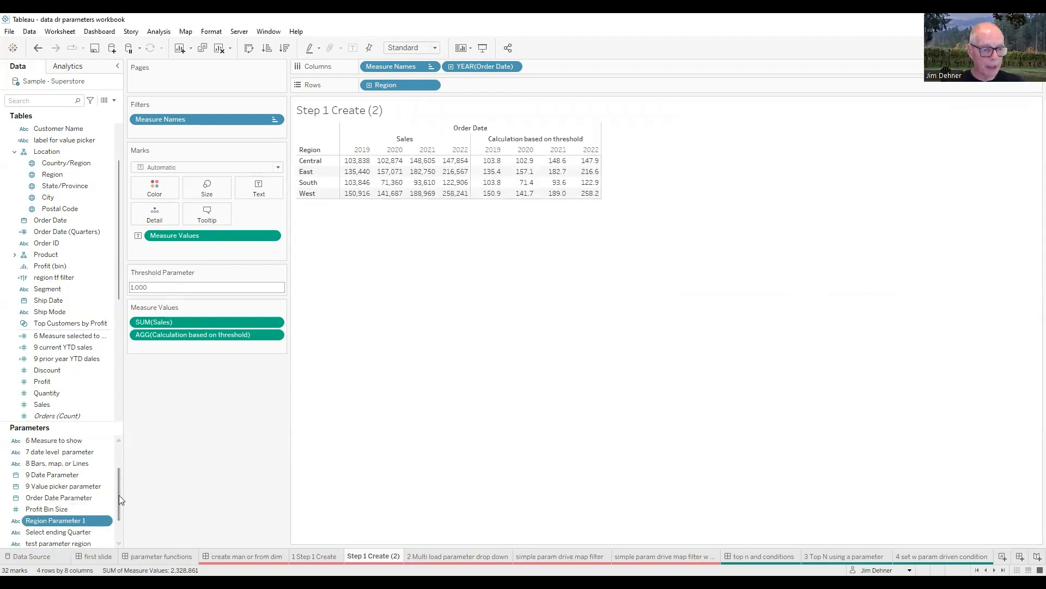
{"action": "left_click", "coordinate": [46, 103]}
{"action": "type", "text": "2"}
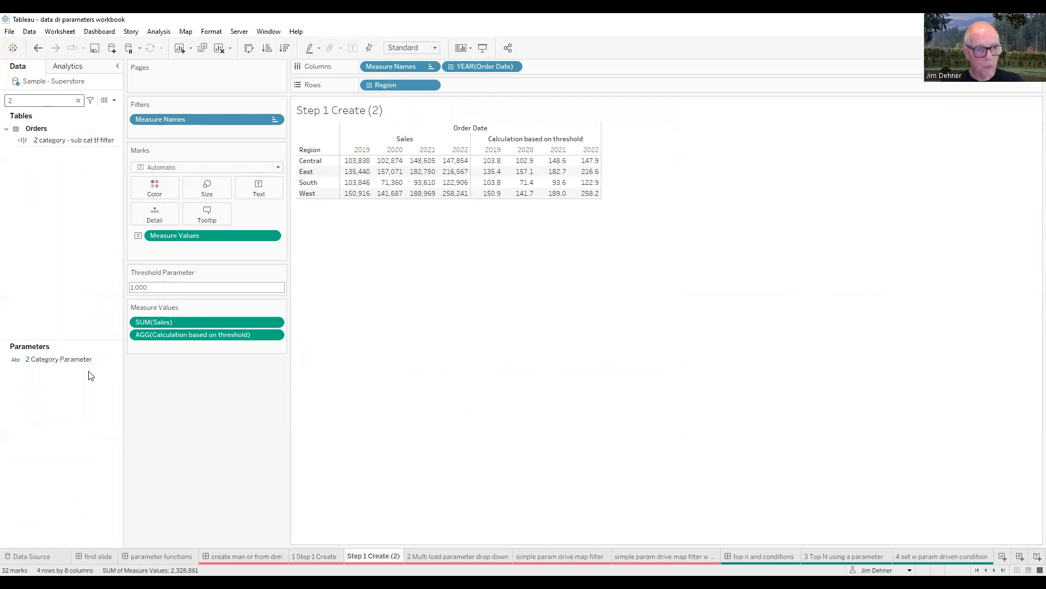
{"action": "right_click", "coordinate": [78, 361]}
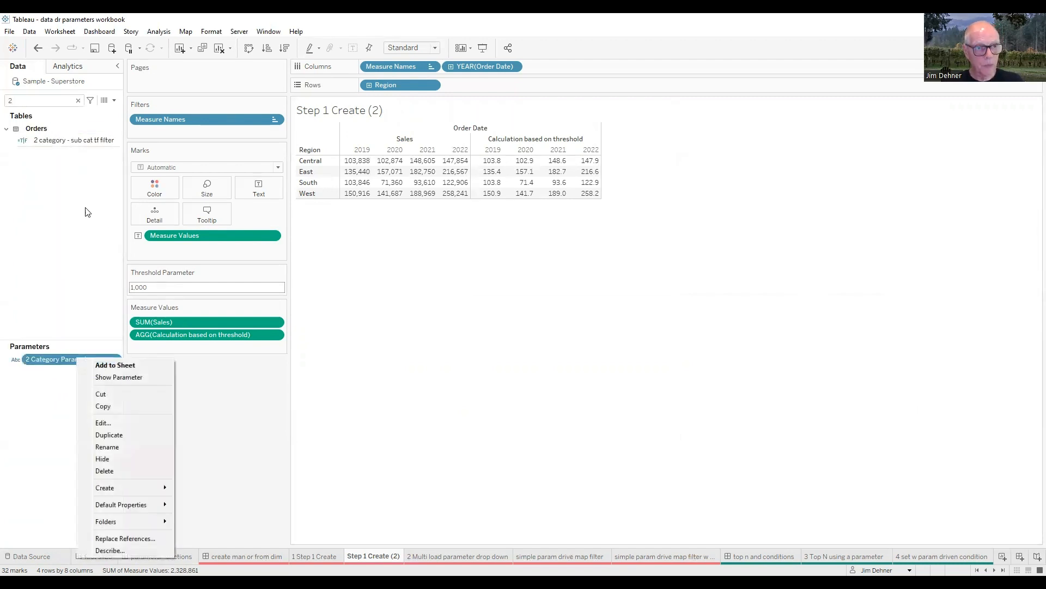
Step: Search the fields for 1, show the control for 1 region parameter manually created below the Measure Values card, and expand its value list
{"action": "left_click", "coordinate": [21, 101]}
{"action": "key", "text": "BackSpace"}
{"action": "type", "text": "1"}
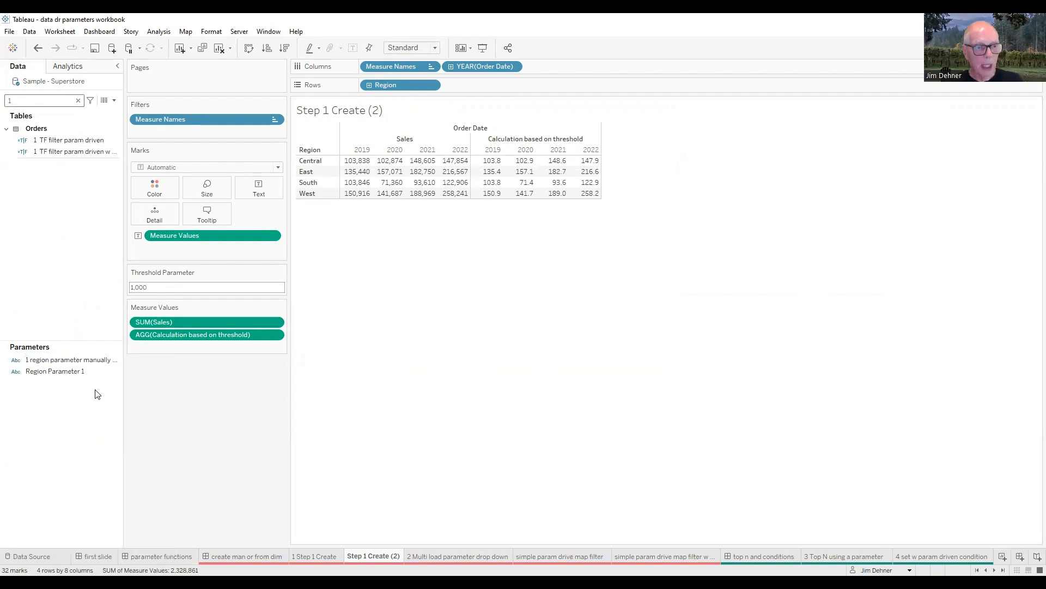
{"action": "right_click", "coordinate": [81, 360]}
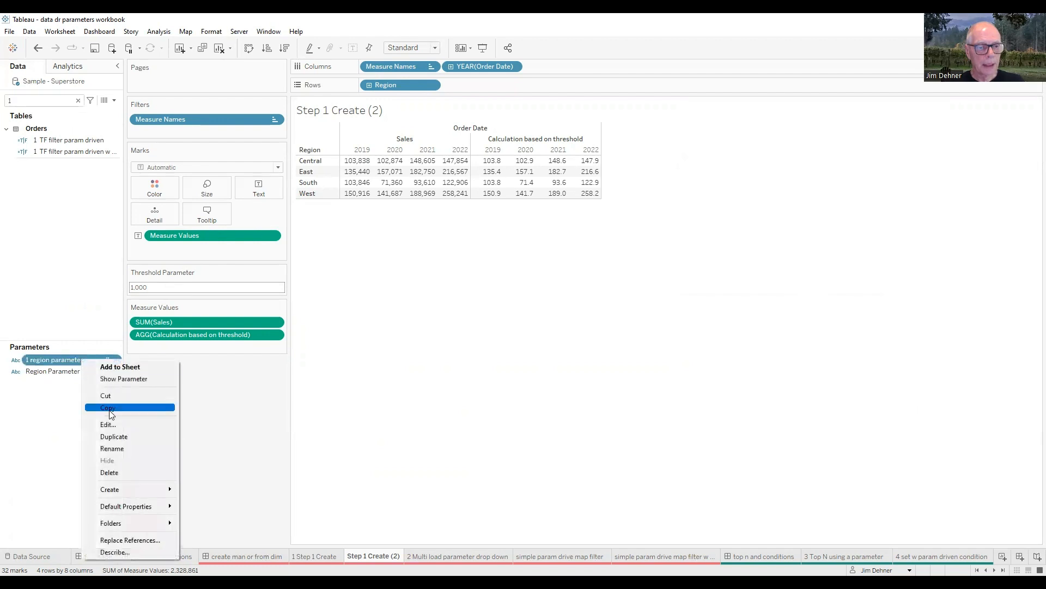
{"action": "left_click", "coordinate": [121, 379]}
{"action": "left_click_drag", "start_coordinate": [208, 375], "coordinate": [208, 376]}
{"action": "left_click", "coordinate": [279, 380]}
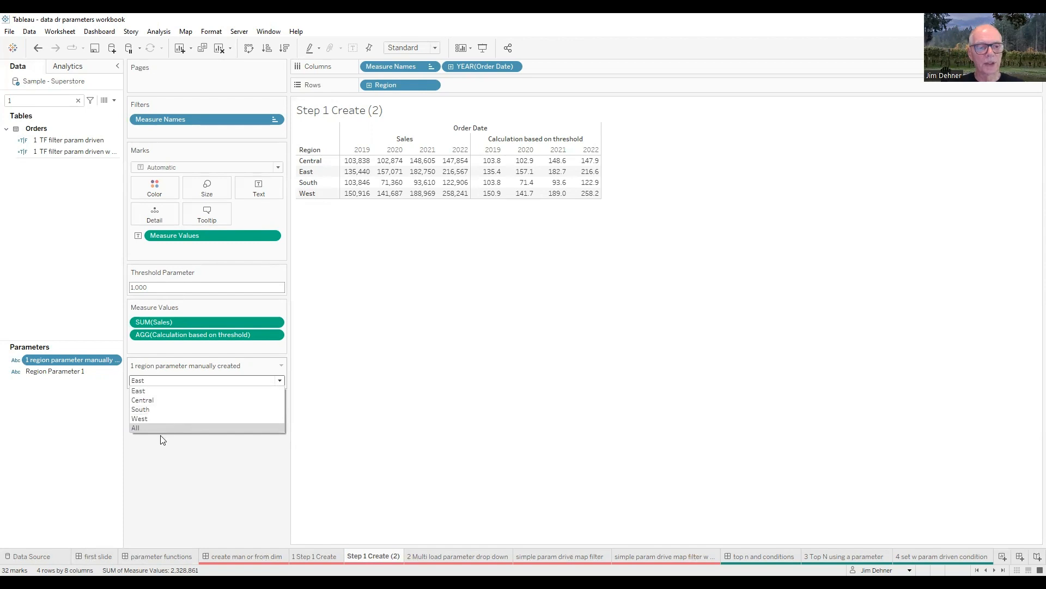
Step: Examine the enlarged formula of the calculated field 1 TF filter param driven w all, and close the editor
{"action": "right_click", "coordinate": [98, 152]}
{"action": "left_click", "coordinate": [124, 217]}
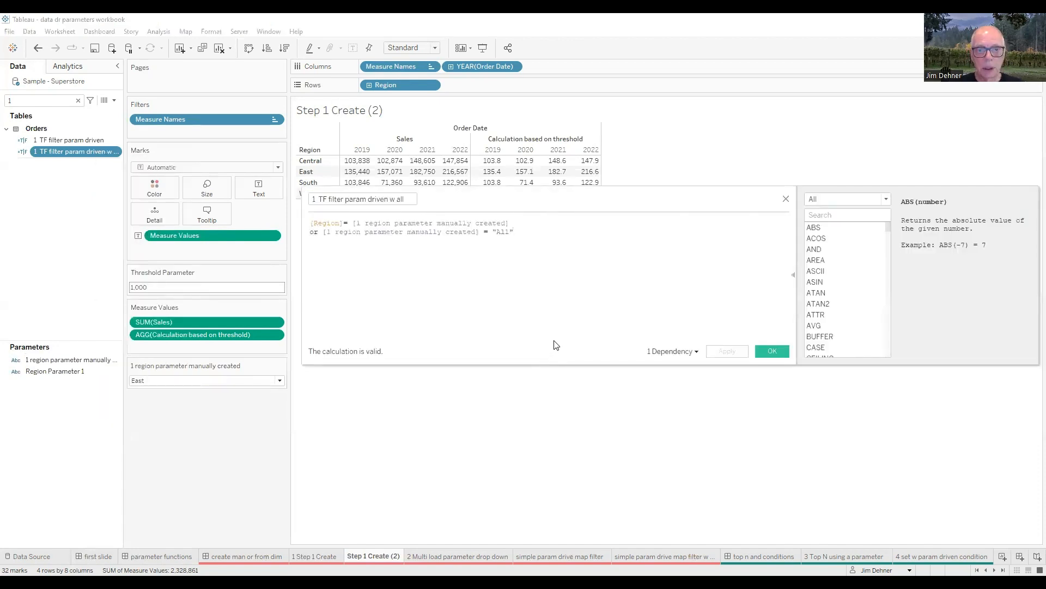
{"action": "scroll", "coordinate": [612, 279], "scroll_direction": "up", "scroll_amount": 2, "text": "ctrl"}
{"action": "scroll", "coordinate": [611, 299], "scroll_direction": "up", "scroll_amount": 1, "text": "ctrl"}
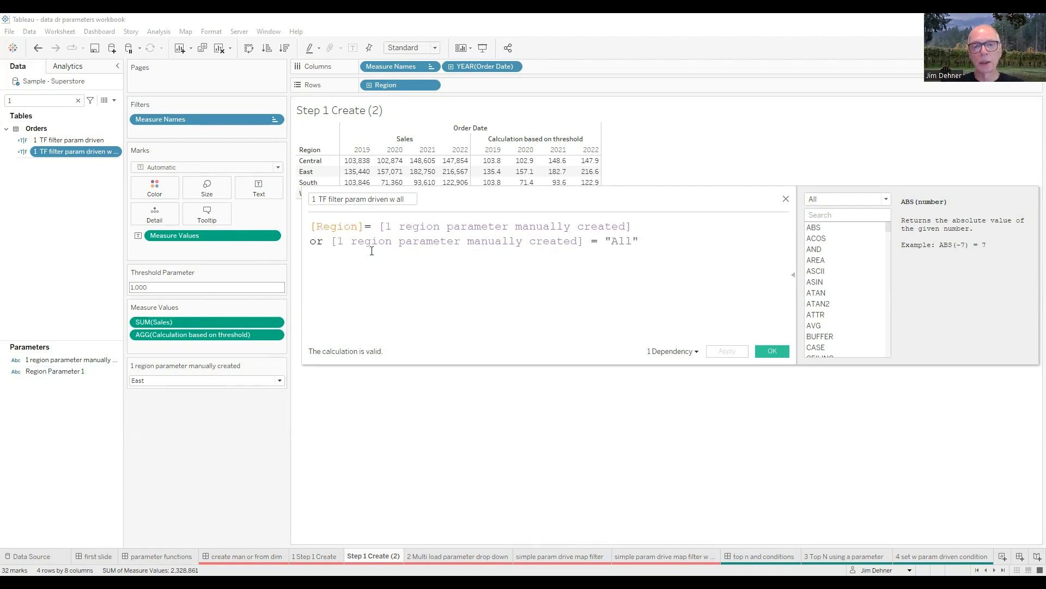
{"action": "left_click", "coordinate": [778, 356]}
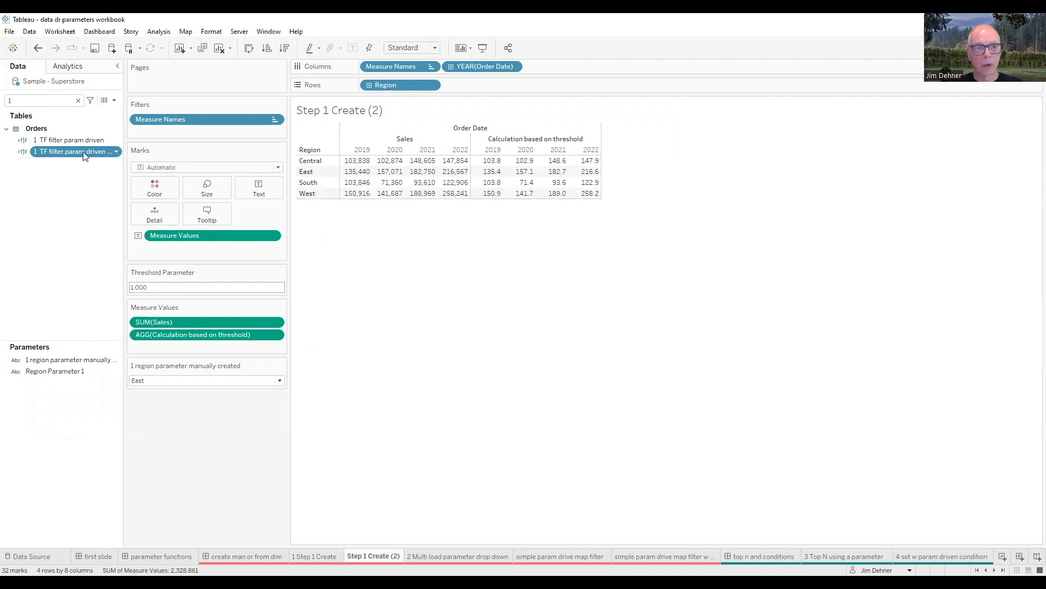
Step: Filter the table to the True value of 1 TF filter param driven w all
{"action": "left_click", "coordinate": [421, 227]}
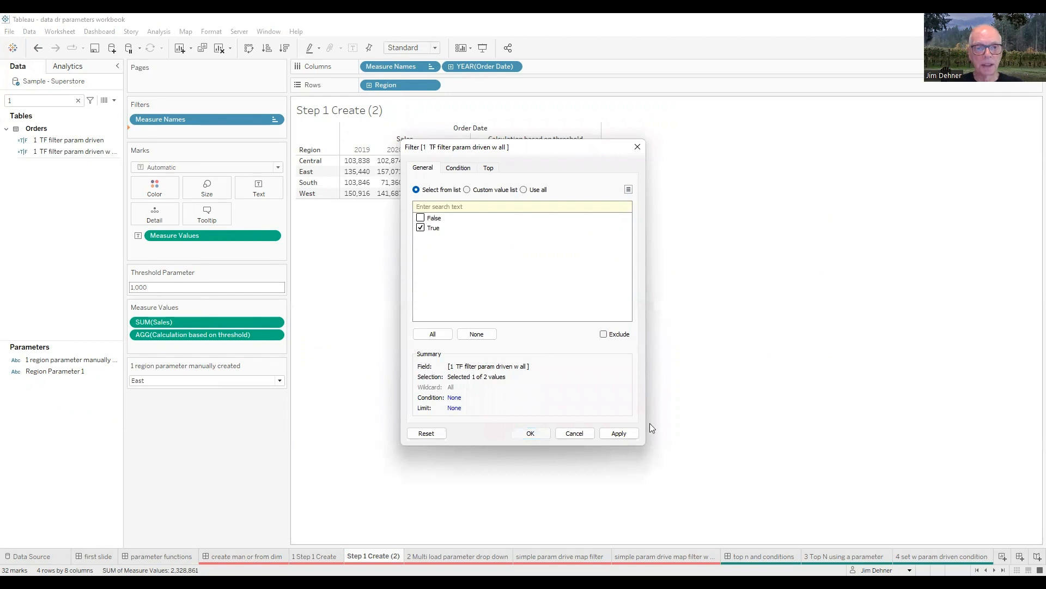
{"action": "key", "text": "Return"}
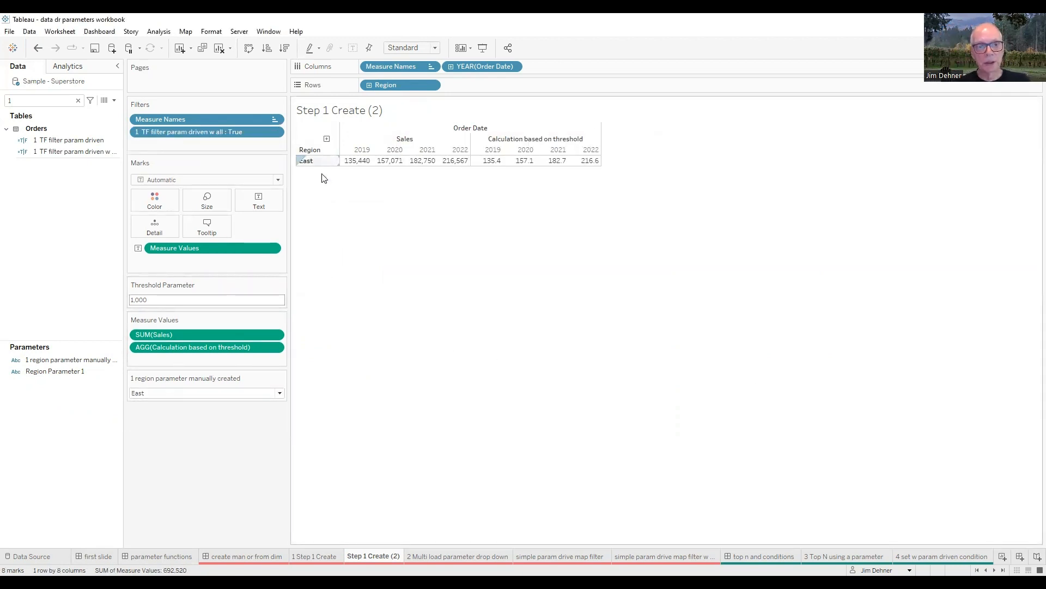
Step: Display the 1 region parameter manually created control as a single value list and choose Central, South and All in turn
{"action": "left_click", "coordinate": [281, 377]}
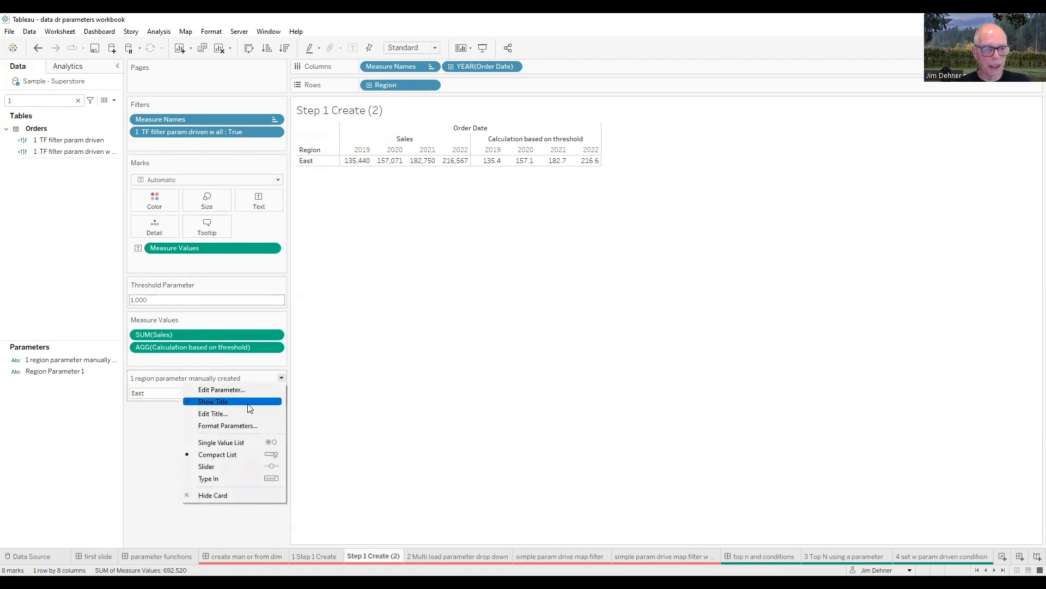
{"action": "left_click", "coordinate": [236, 443]}
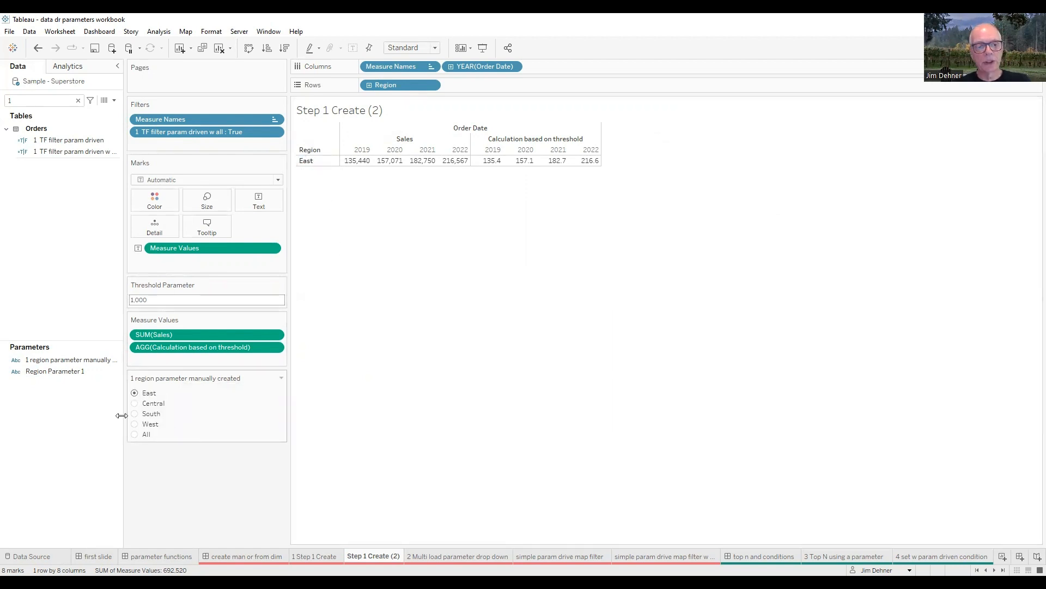
{"action": "left_click", "coordinate": [135, 404]}
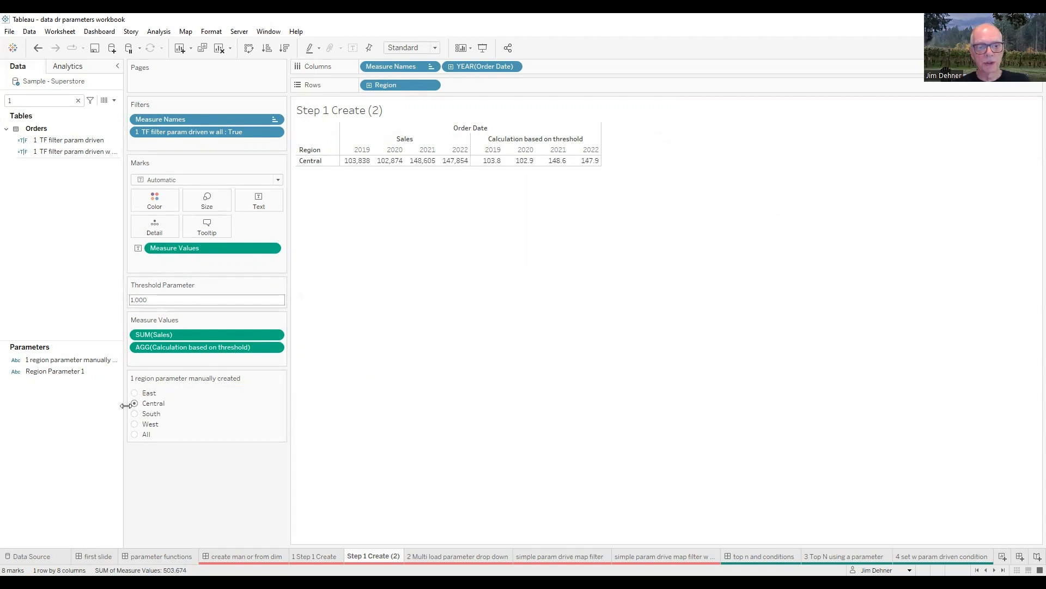
{"action": "left_click", "coordinate": [135, 415]}
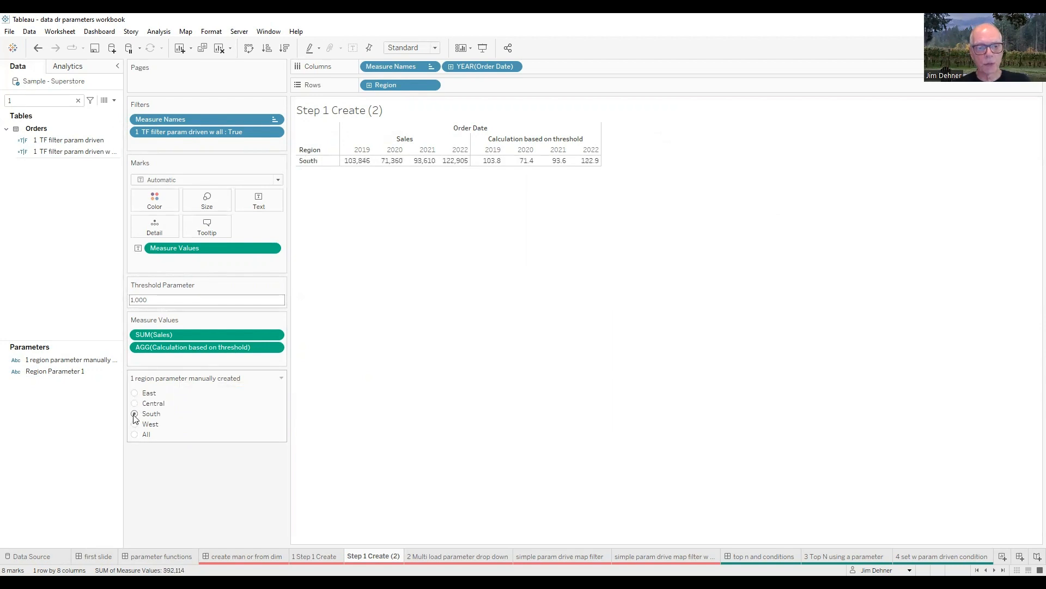
{"action": "left_click", "coordinate": [134, 435]}
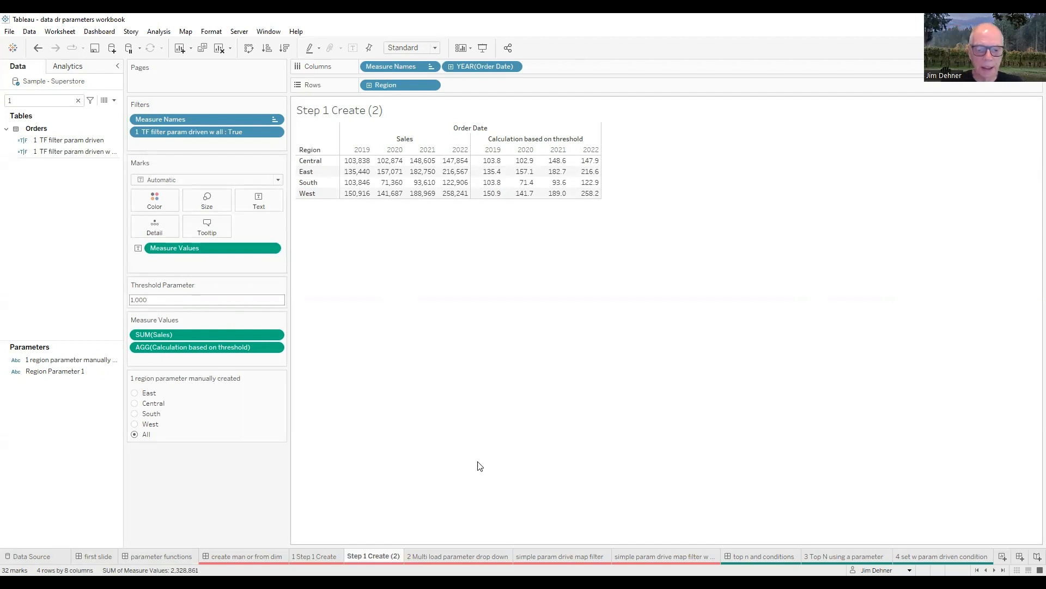
Step: Go to the 2 Multi load parameter drop down sheet and clear the field search
{"action": "left_click", "coordinate": [470, 554]}
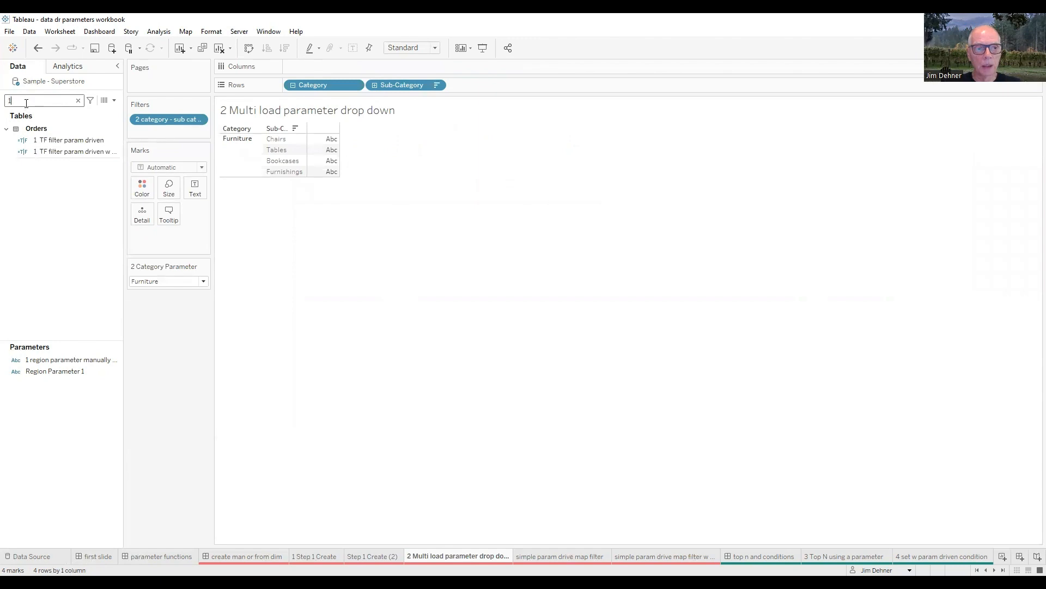
{"action": "key", "text": "BackSpace"}
{"action": "type", "text": "2"}
{"action": "right_click", "coordinate": [89, 365]}
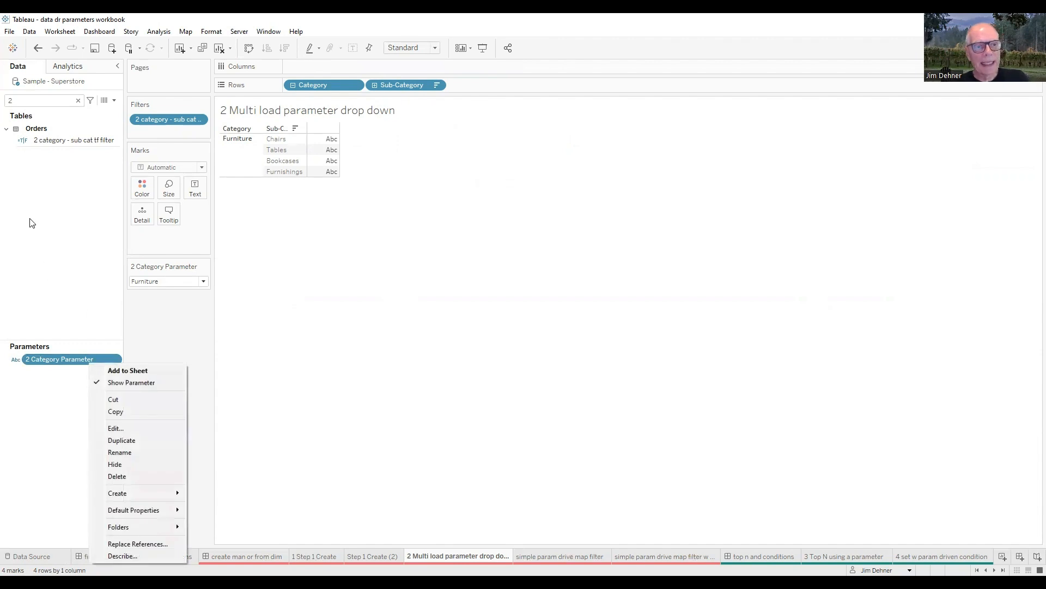
{"action": "left_click", "coordinate": [78, 101]}
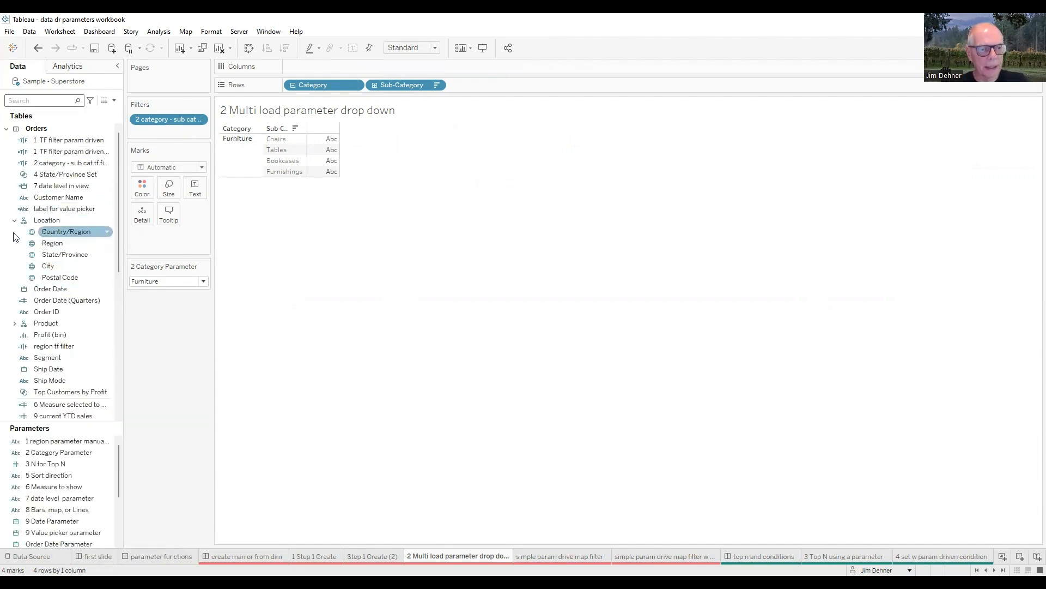
Step: Create a parameter from the Category field and append the Sub-Category values to its list of allowable values
{"action": "left_click", "coordinate": [15, 323]}
{"action": "right_click", "coordinate": [49, 334]}
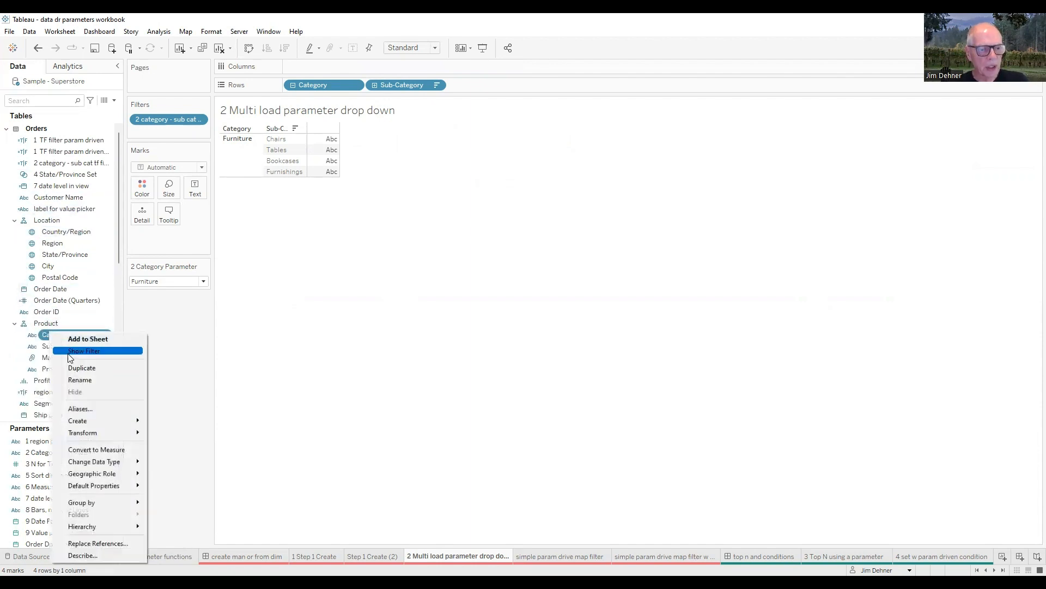
{"action": "mouse_move", "coordinate": [99, 424]}
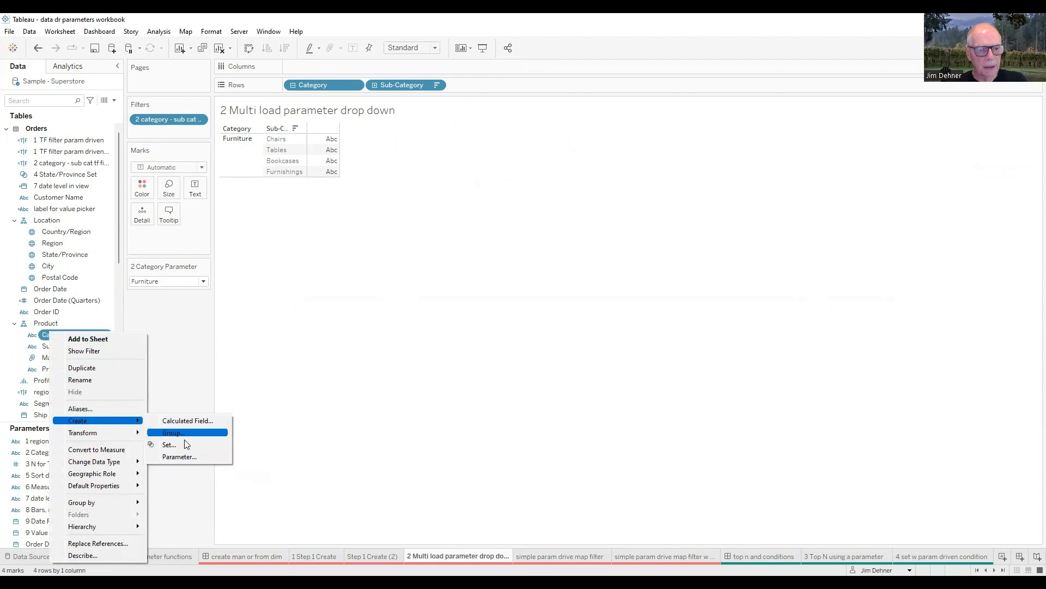
{"action": "left_click", "coordinate": [203, 463]}
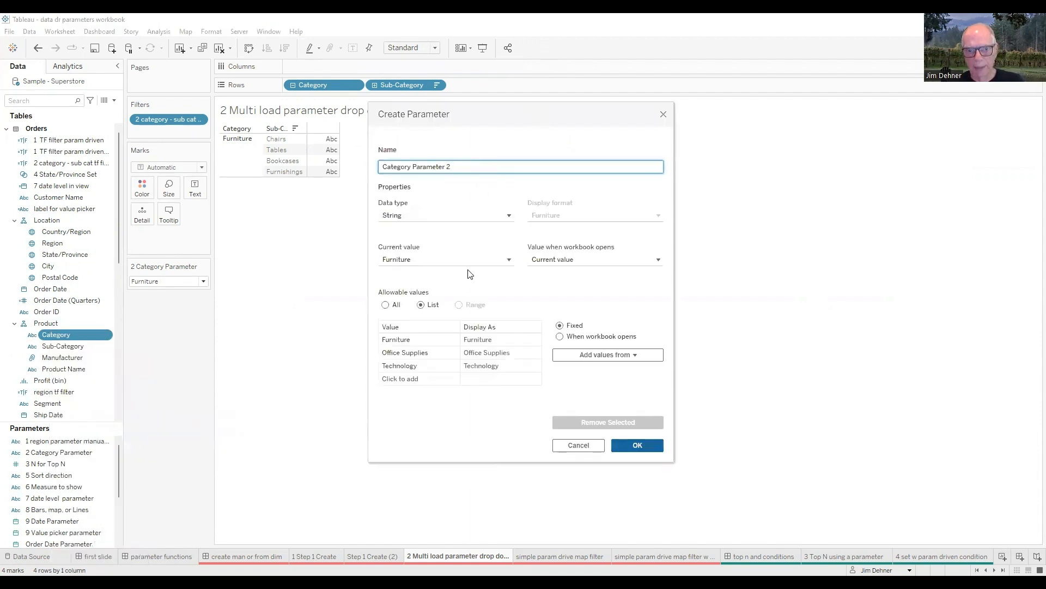
{"action": "left_click", "coordinate": [430, 379]}
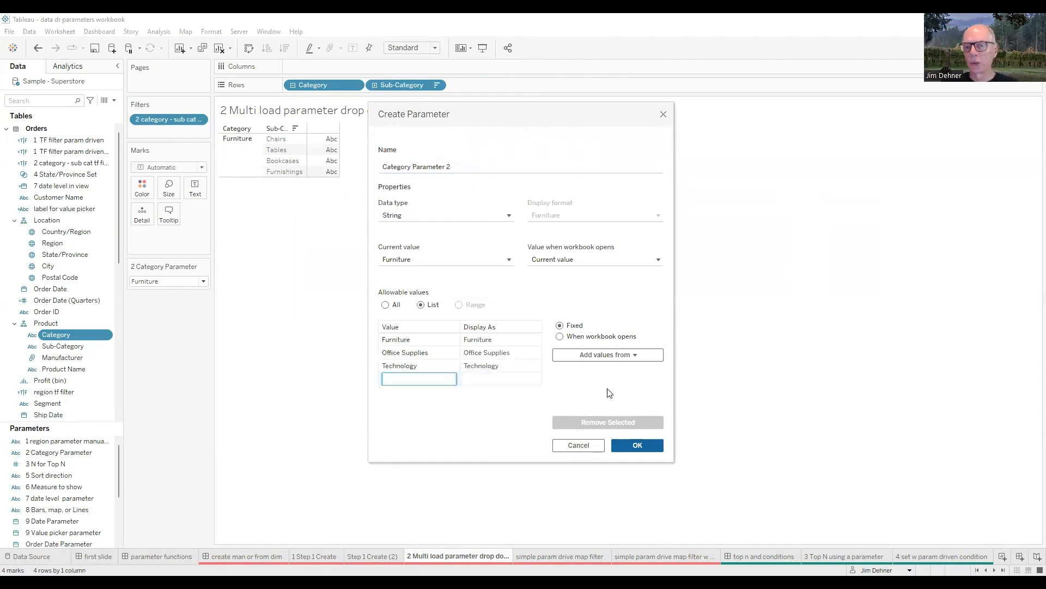
{"action": "left_click", "coordinate": [637, 355]}
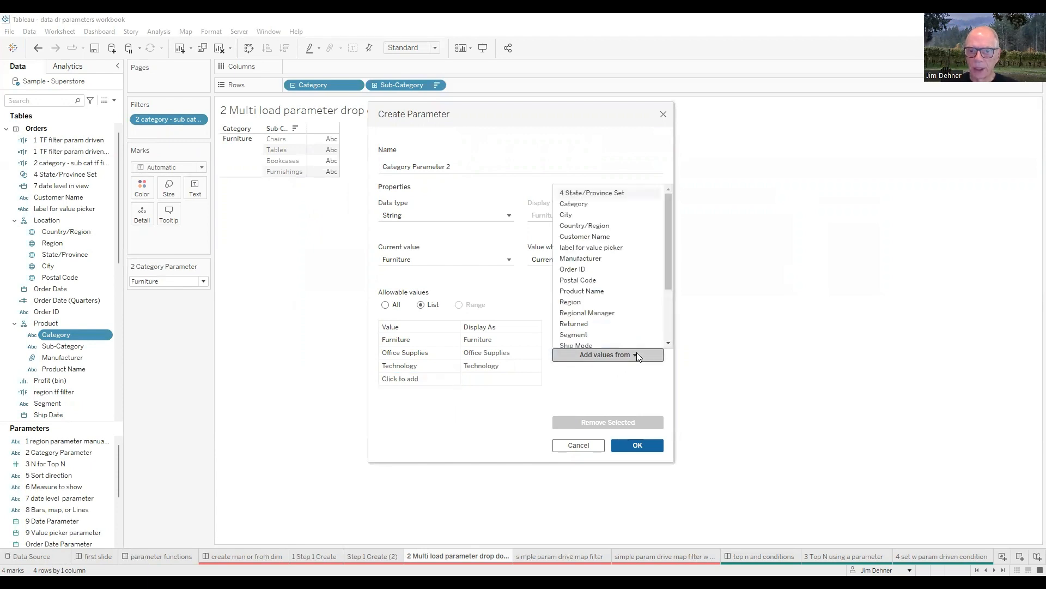
{"action": "left_click", "coordinate": [668, 328]}
{"action": "left_click", "coordinate": [581, 283]}
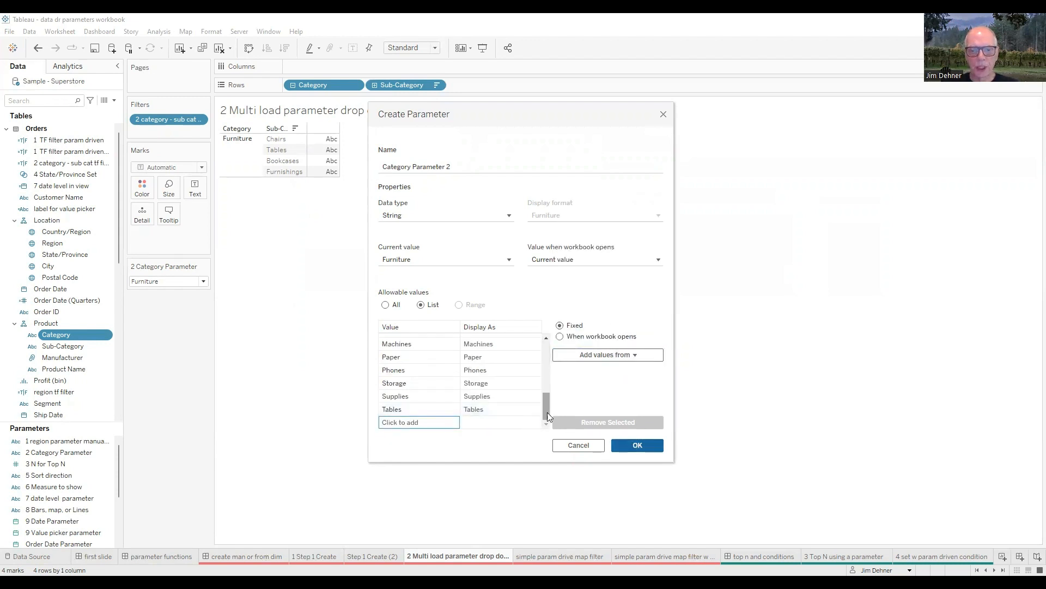
{"action": "left_click_drag", "start_coordinate": [548, 417], "coordinate": [546, 351]}
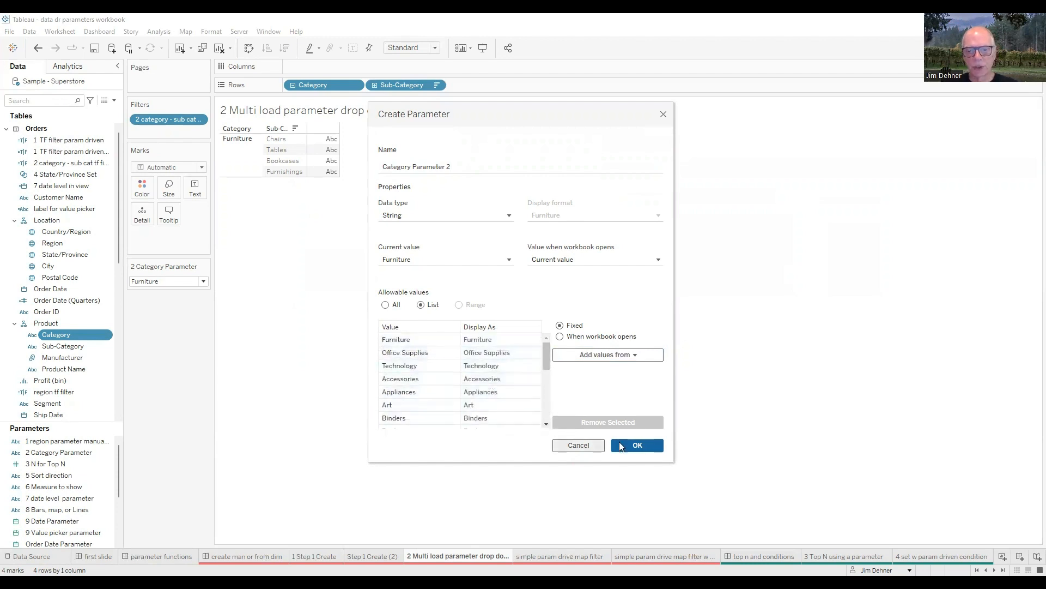
{"action": "left_click", "coordinate": [637, 445]}
Step: Search the fields for 2 and examine the values offered by the 2 Category Parameter control
{"action": "left_click", "coordinate": [23, 100]}
{"action": "type", "text": "2"}
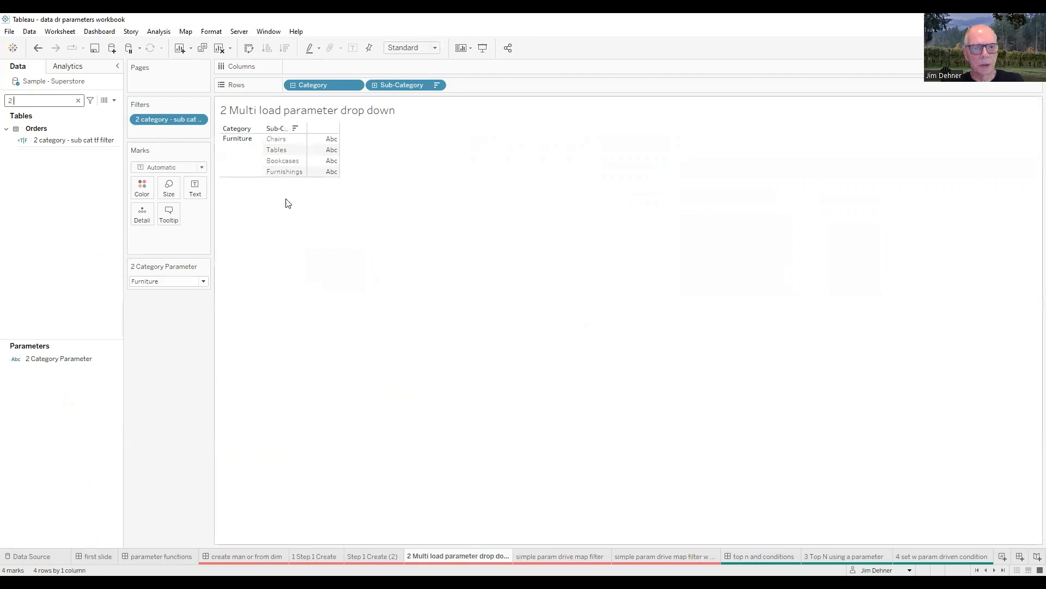
{"action": "right_click", "coordinate": [72, 364]}
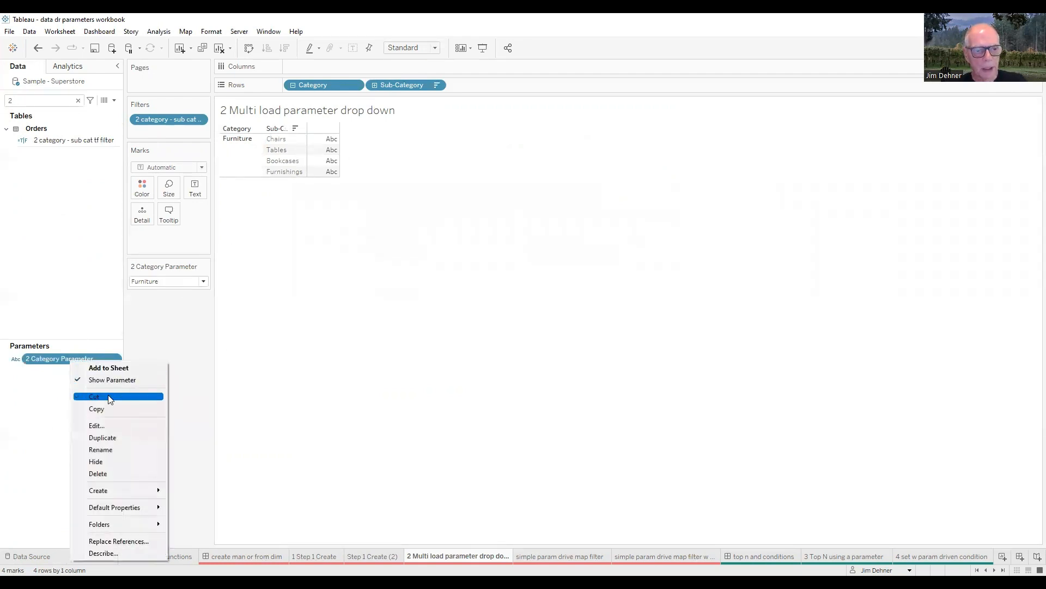
{"action": "left_click", "coordinate": [203, 284]}
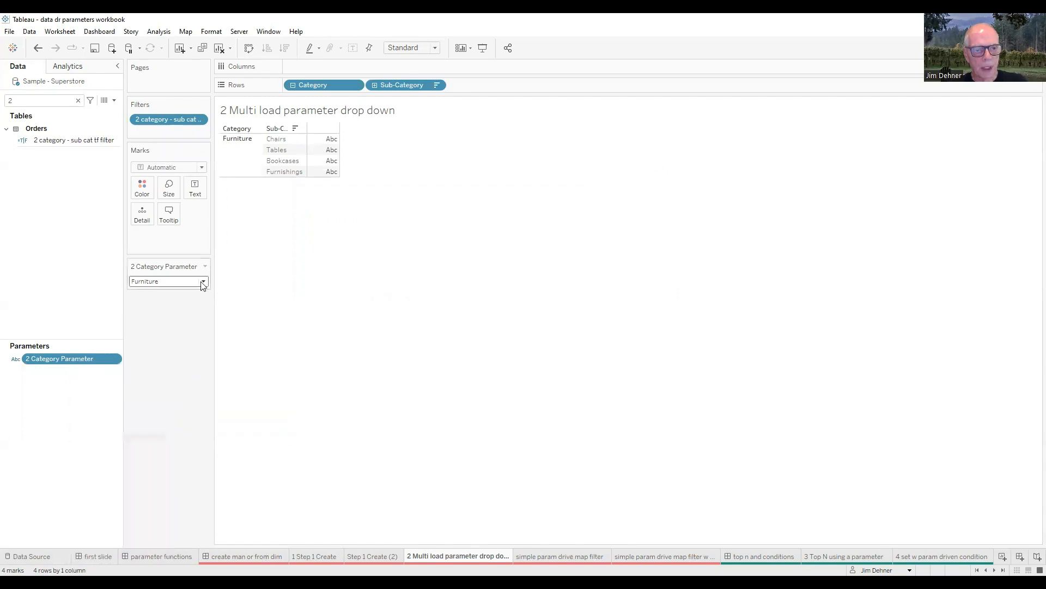
{"action": "left_click", "coordinate": [203, 281]}
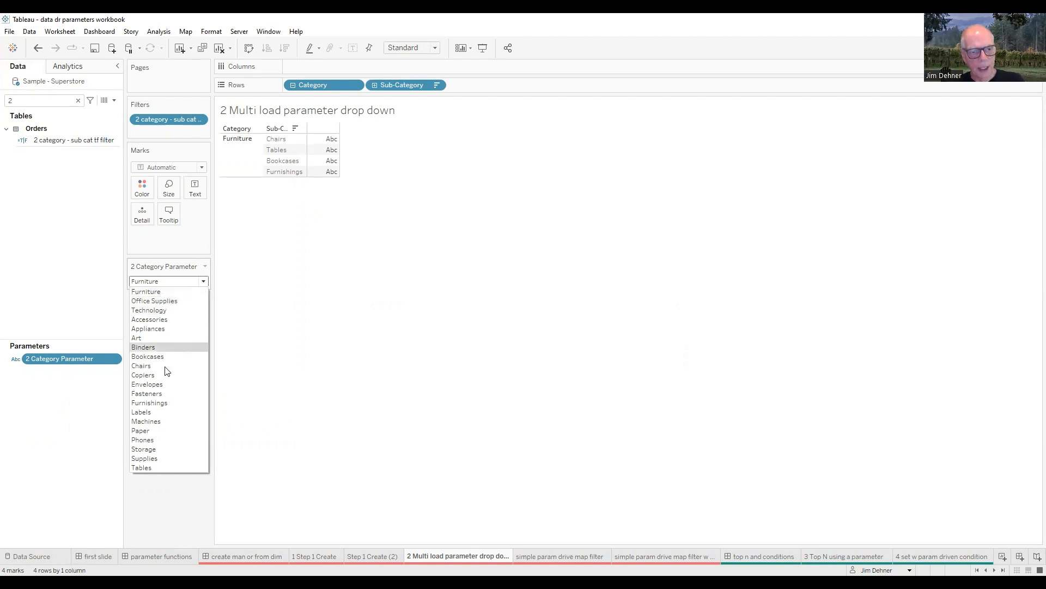
Step: Examine the formula of the calculated field 2 category - sub cat tf filter, close the editor and clear the field search
{"action": "right_click", "coordinate": [55, 141]}
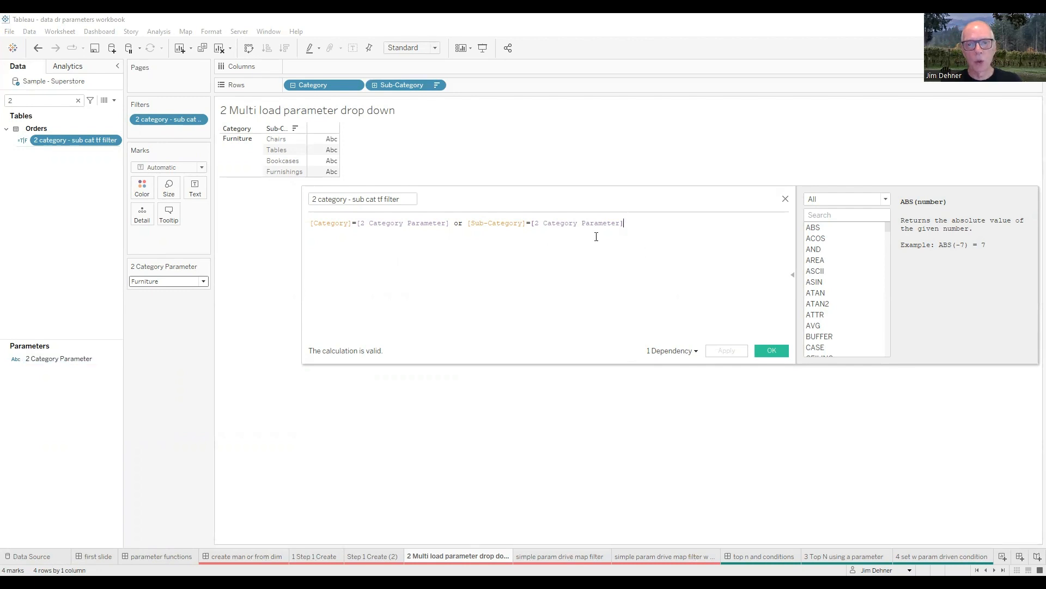
{"action": "left_click", "coordinate": [786, 200]}
{"action": "left_click", "coordinate": [114, 100]}
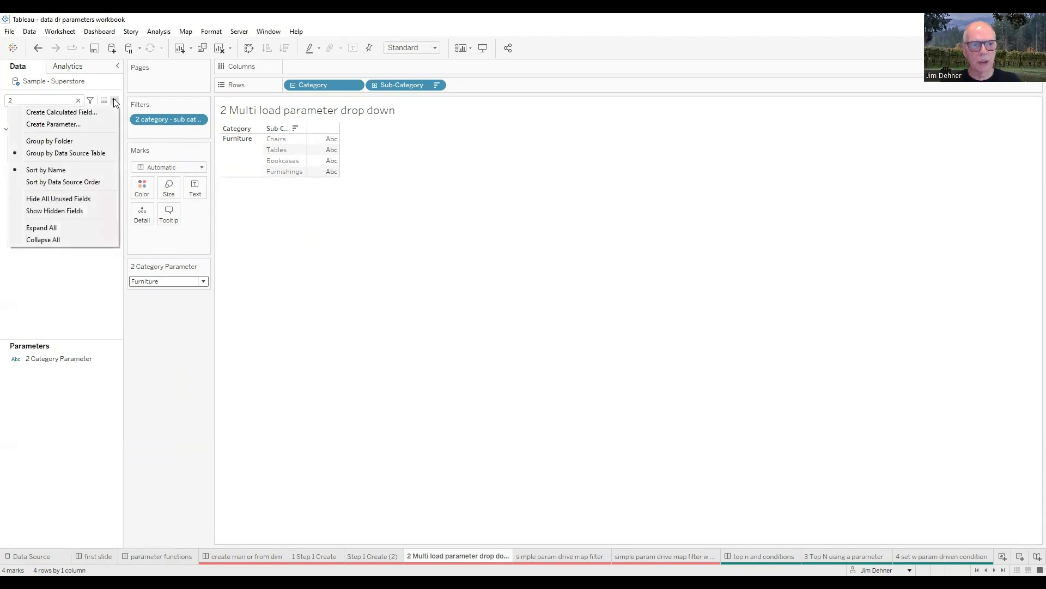
{"action": "left_click", "coordinate": [78, 101]}
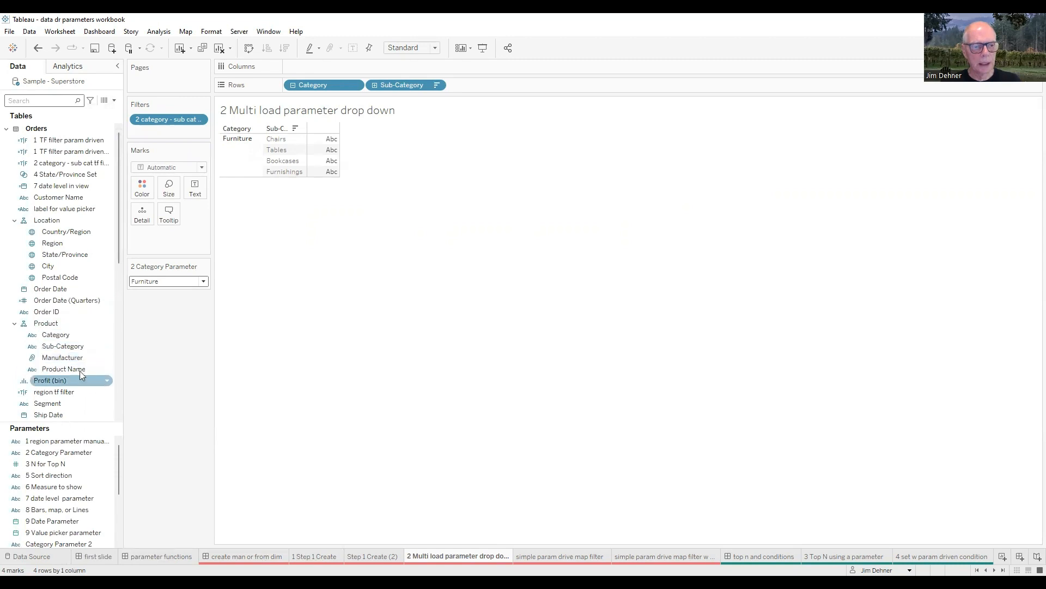
Step: Search the fields for sa and place Sales on Columns to chart the sub-categories as bars
{"action": "scroll", "coordinate": [54, 334], "scroll_direction": "down", "scroll_amount": 2}
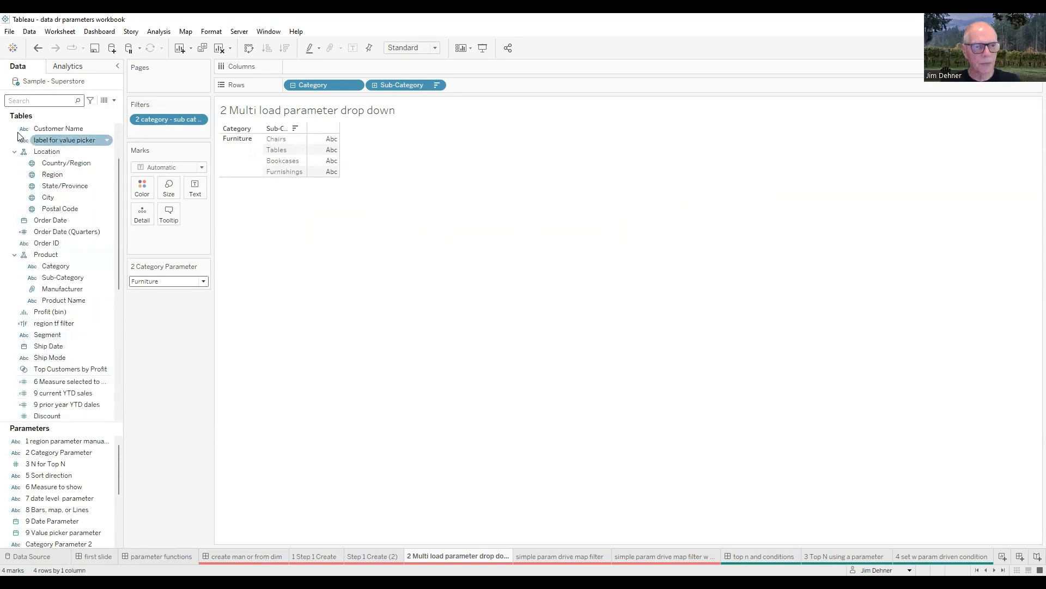
{"action": "type", "text": "sa"}
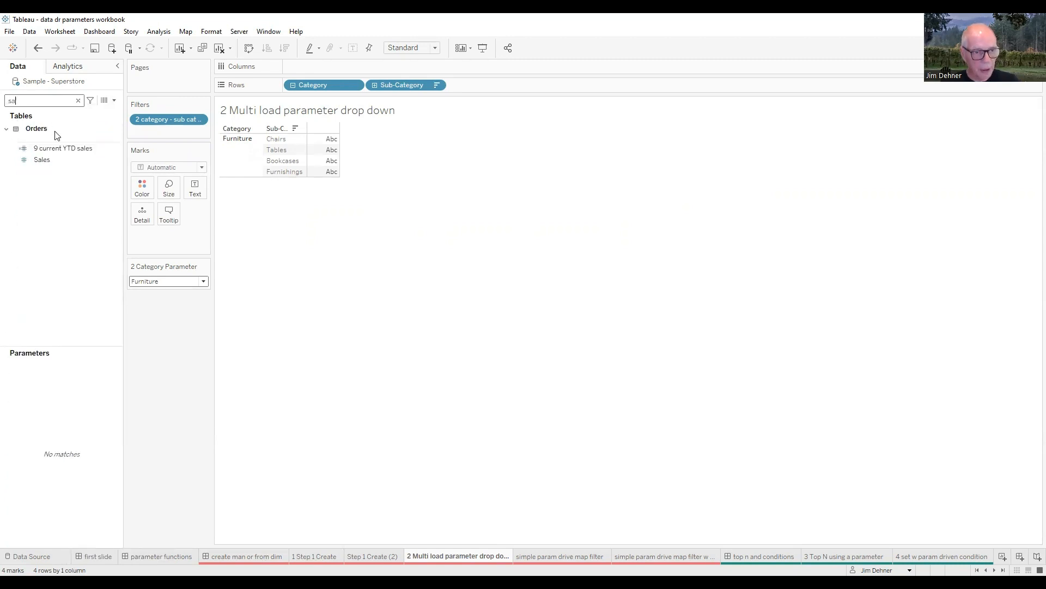
{"action": "left_click", "coordinate": [53, 159]}
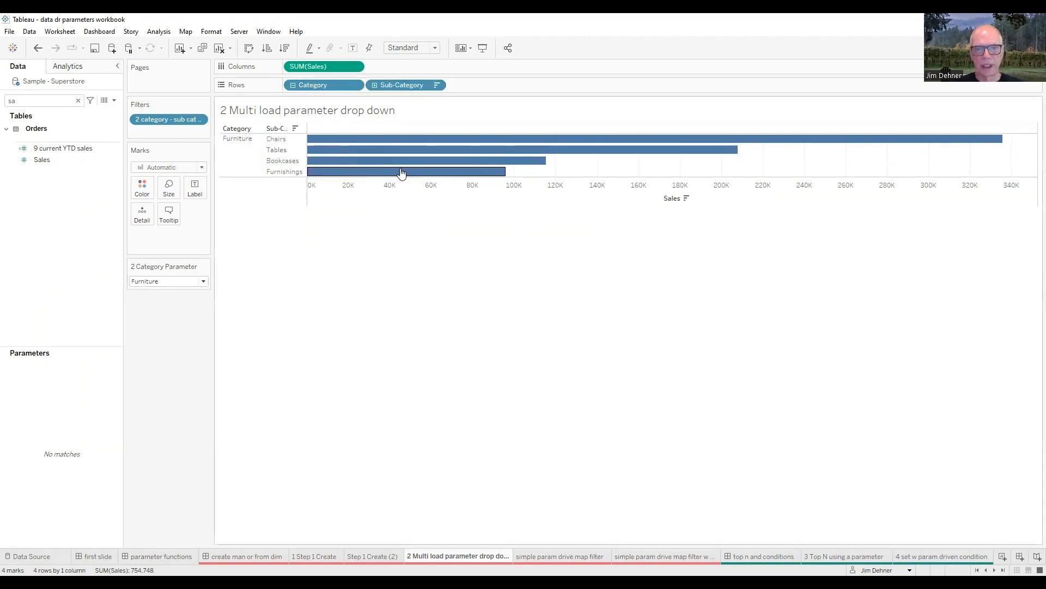
Step: Set the 2 Category Parameter control to Office Supplies, Technology, Binders, Bookcases and Furniture in turn
{"action": "left_click", "coordinate": [202, 281]}
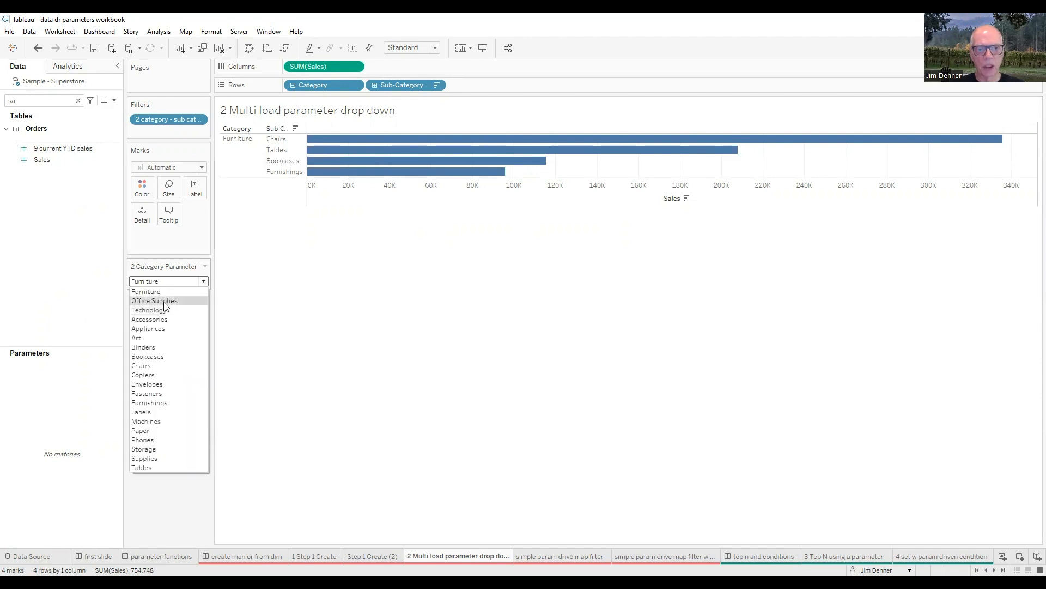
{"action": "left_click", "coordinate": [165, 302]}
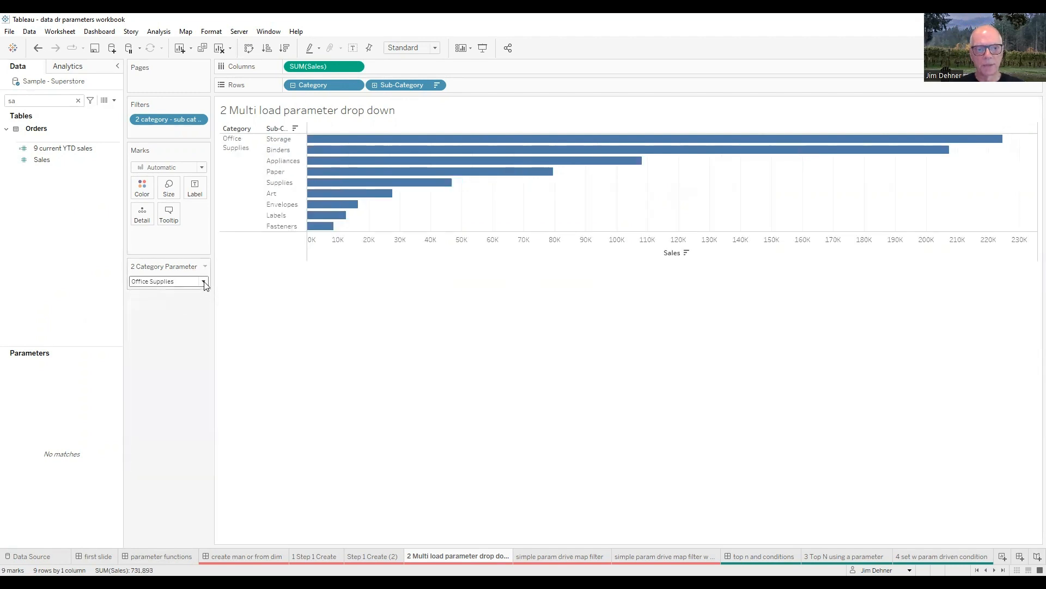
{"action": "left_click", "coordinate": [204, 281]}
{"action": "left_click", "coordinate": [165, 311]}
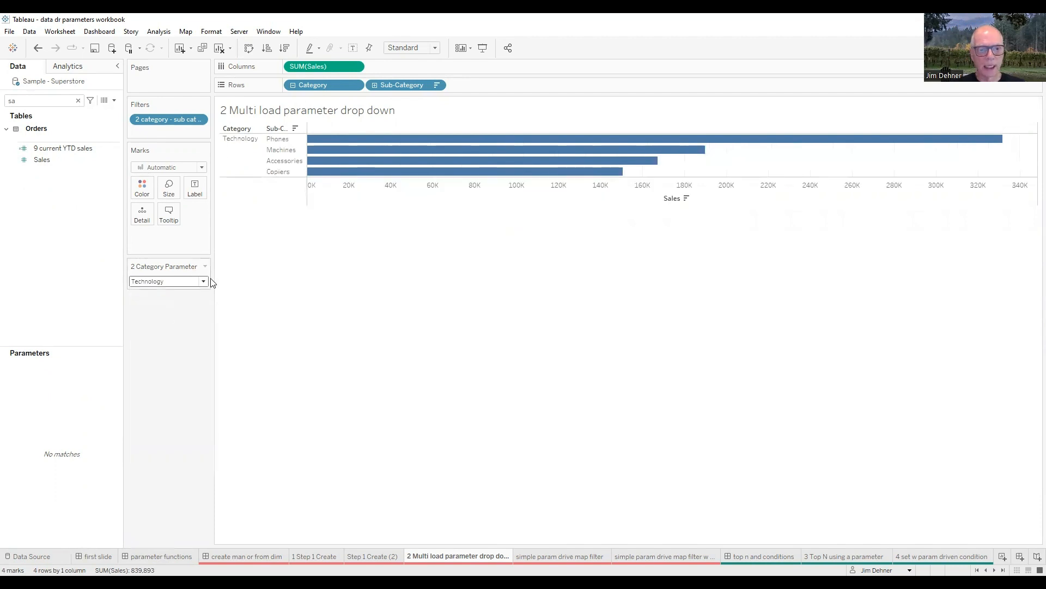
{"action": "left_click", "coordinate": [203, 282]}
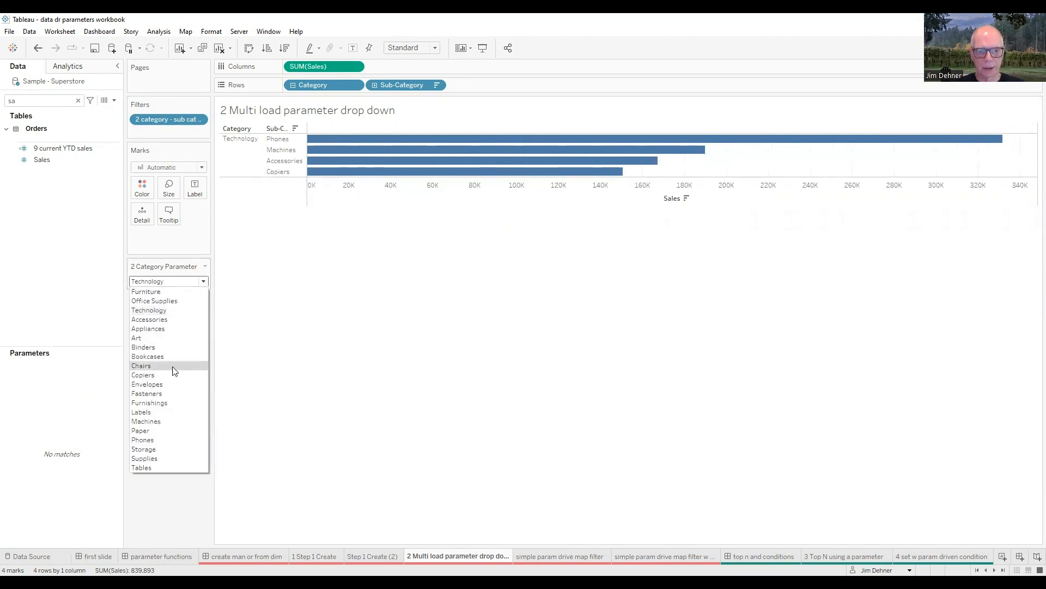
{"action": "left_click", "coordinate": [142, 347]}
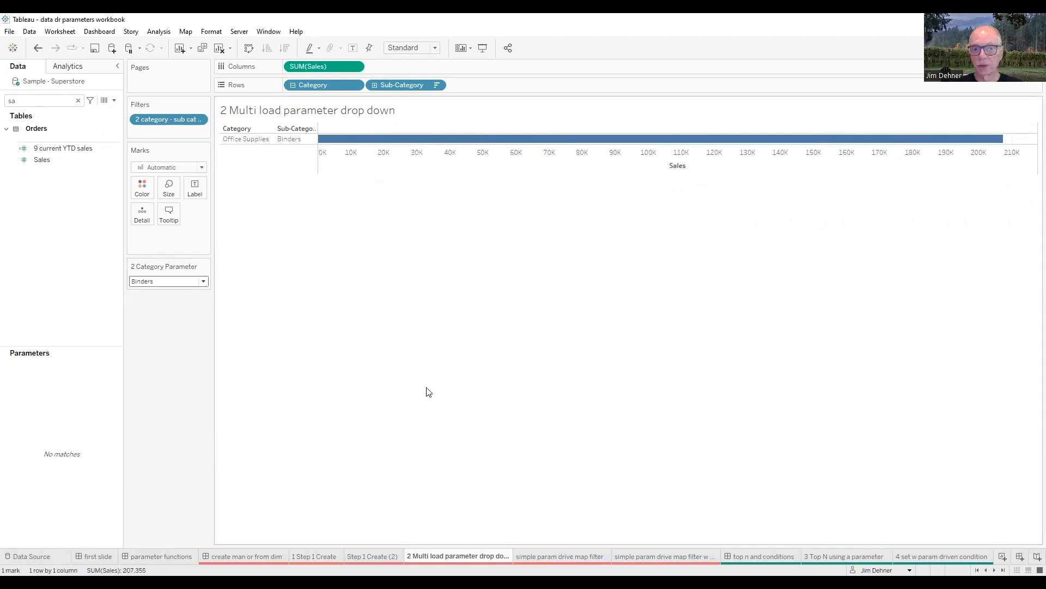
{"action": "left_click", "coordinate": [204, 281]}
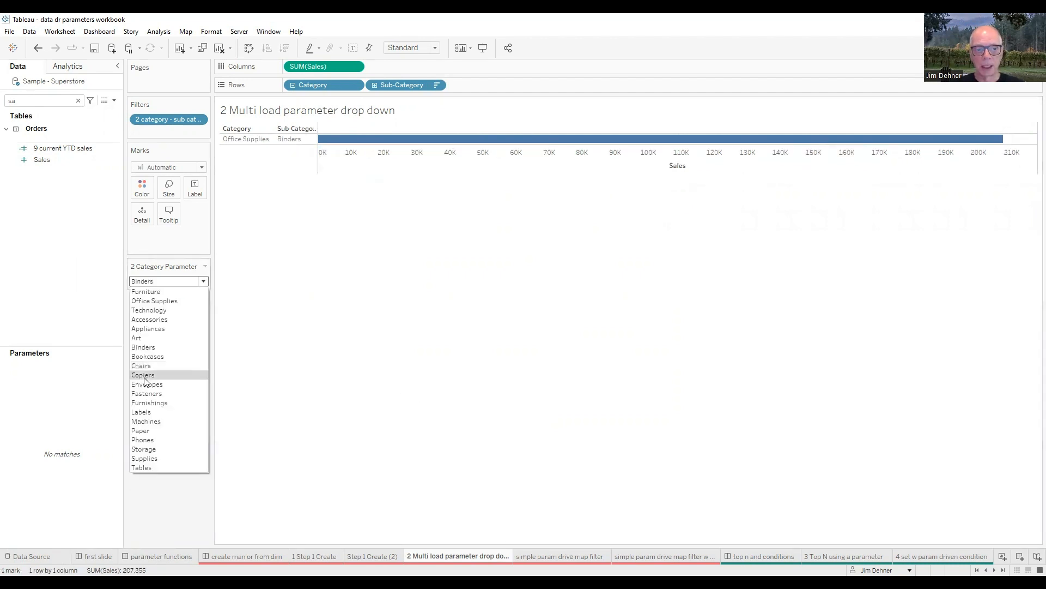
{"action": "left_click", "coordinate": [153, 357]}
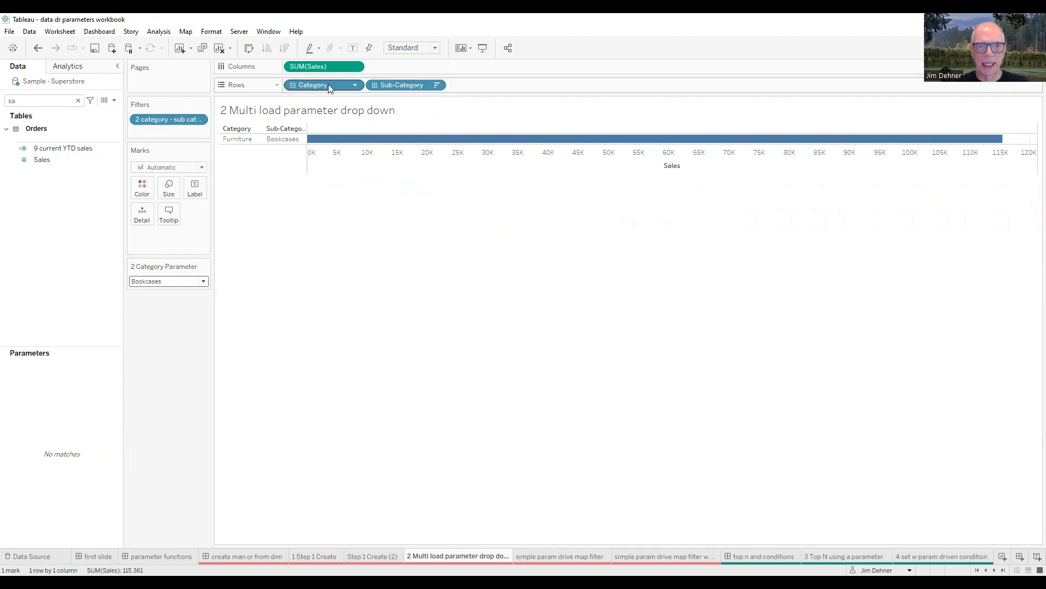
{"action": "left_click", "coordinate": [203, 282]}
{"action": "left_click", "coordinate": [154, 293]}
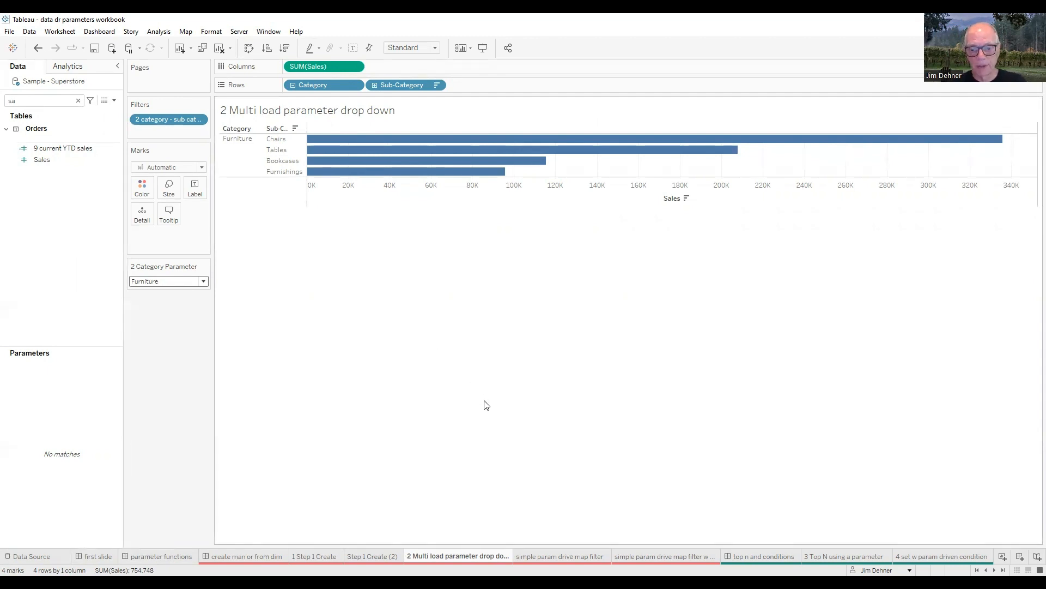
Step: Go to the simple param drive map filter sheet, clear the field search, and choose the regions East, Central and South in turn
{"action": "left_click", "coordinate": [561, 556]}
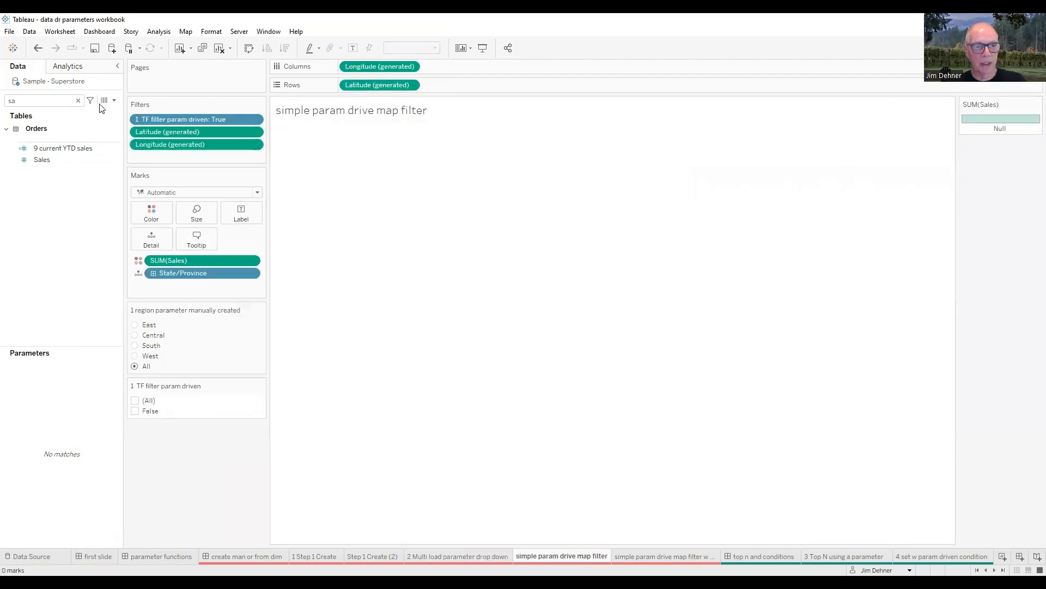
{"action": "left_click", "coordinate": [78, 100]}
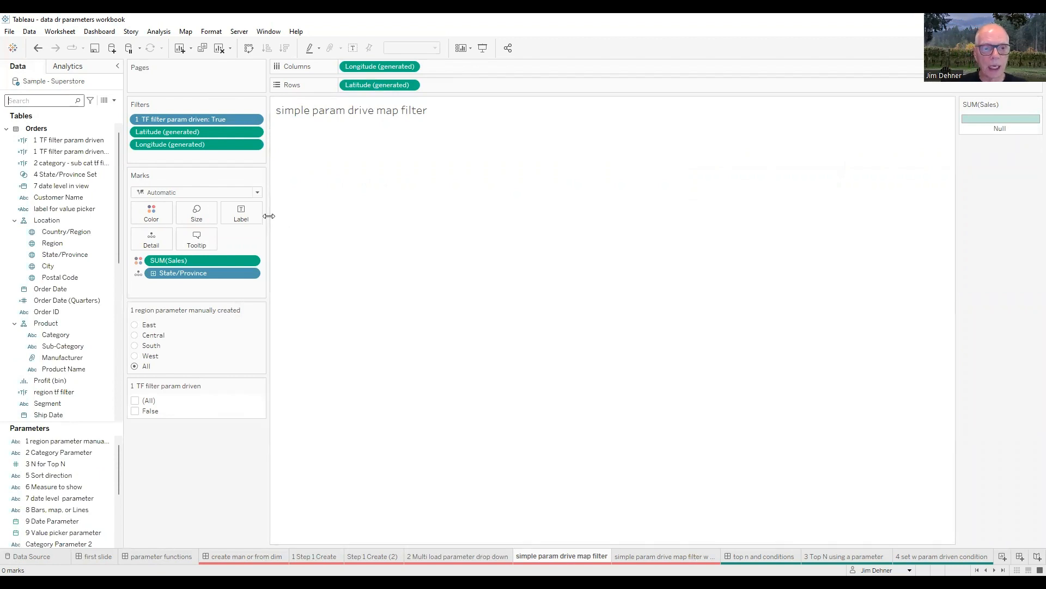
{"action": "left_click", "coordinate": [135, 324]}
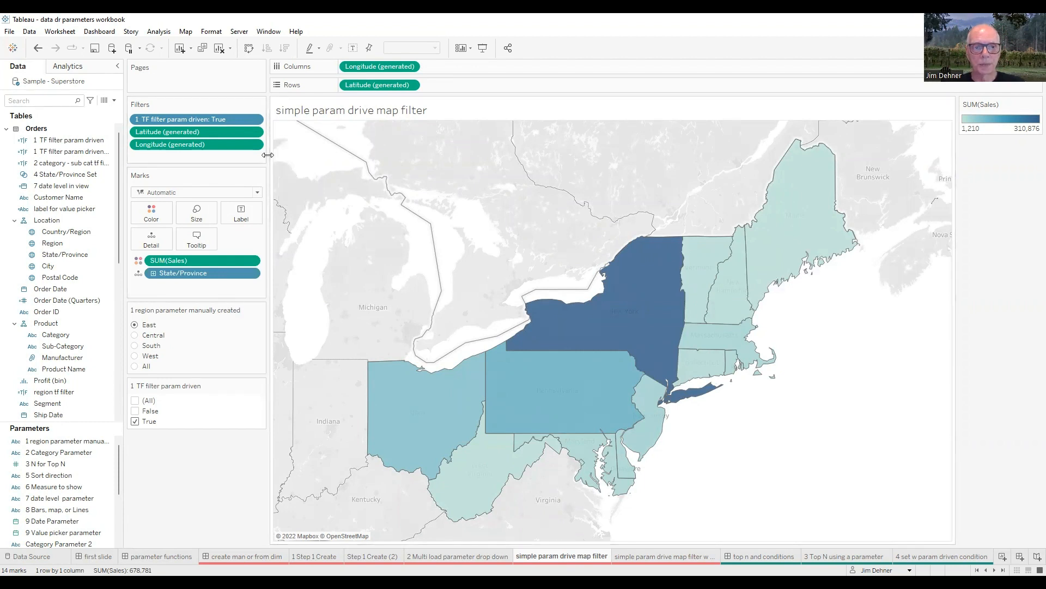
{"action": "left_click_drag", "start_coordinate": [268, 154], "coordinate": [288, 155]}
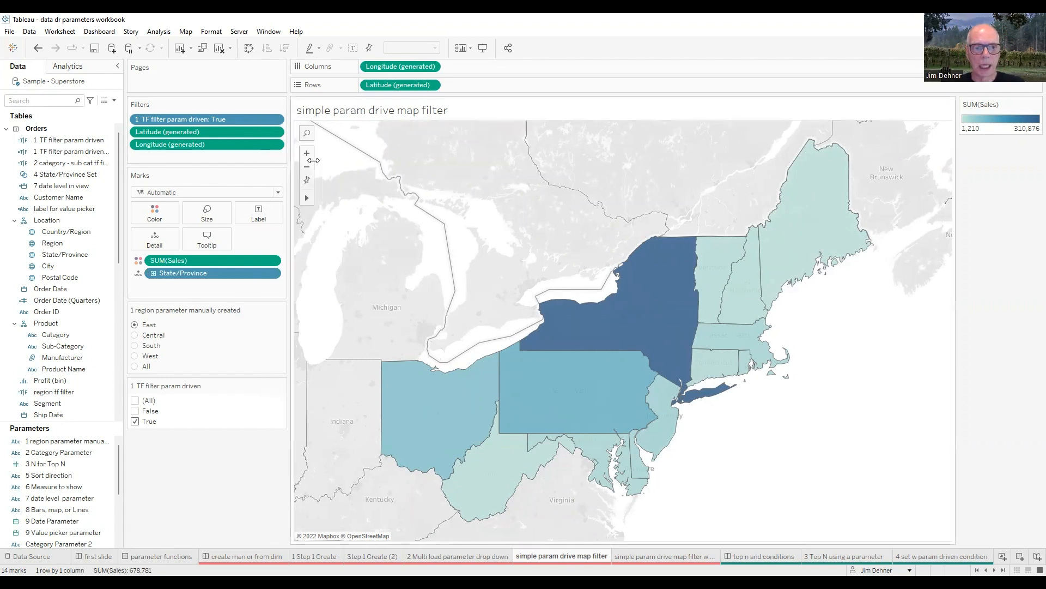
{"action": "left_click", "coordinate": [134, 335]}
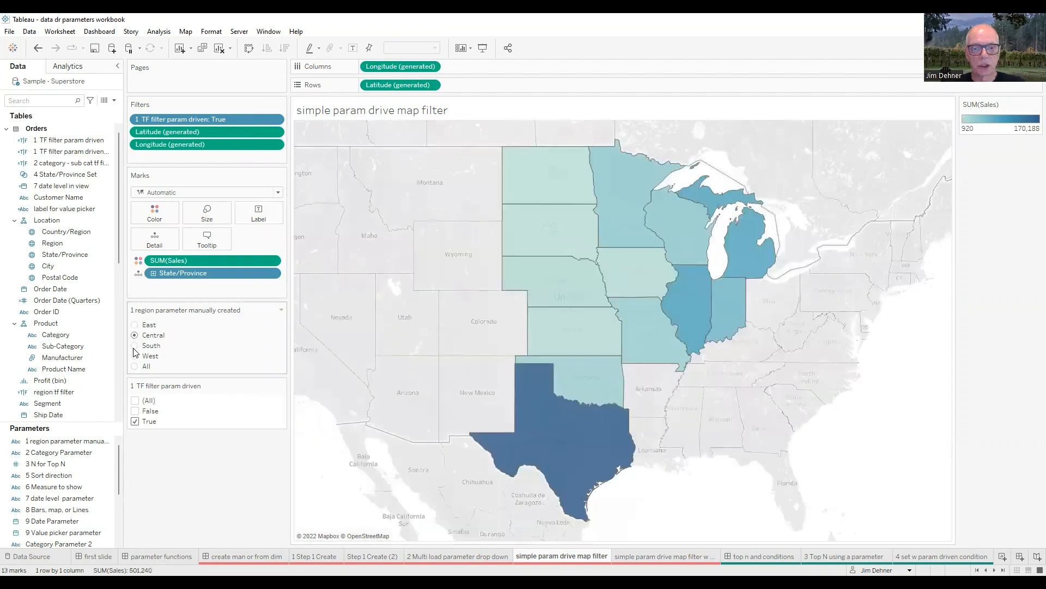
{"action": "left_click", "coordinate": [134, 346]}
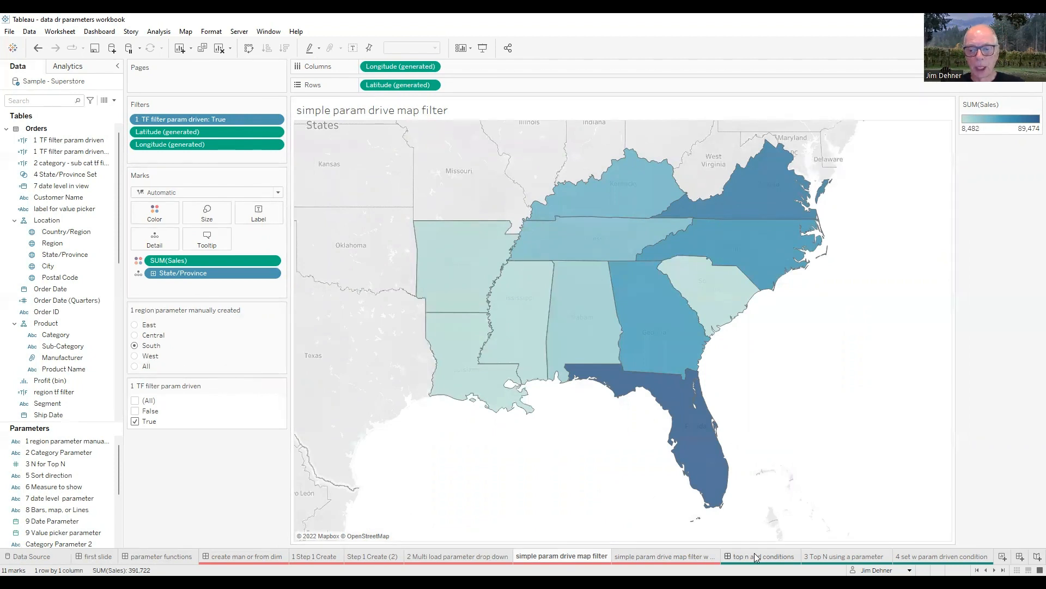
Step: Go to the simple param drive map filter w All sheet and choose All, East and Central in turn
{"action": "left_click", "coordinate": [638, 553]}
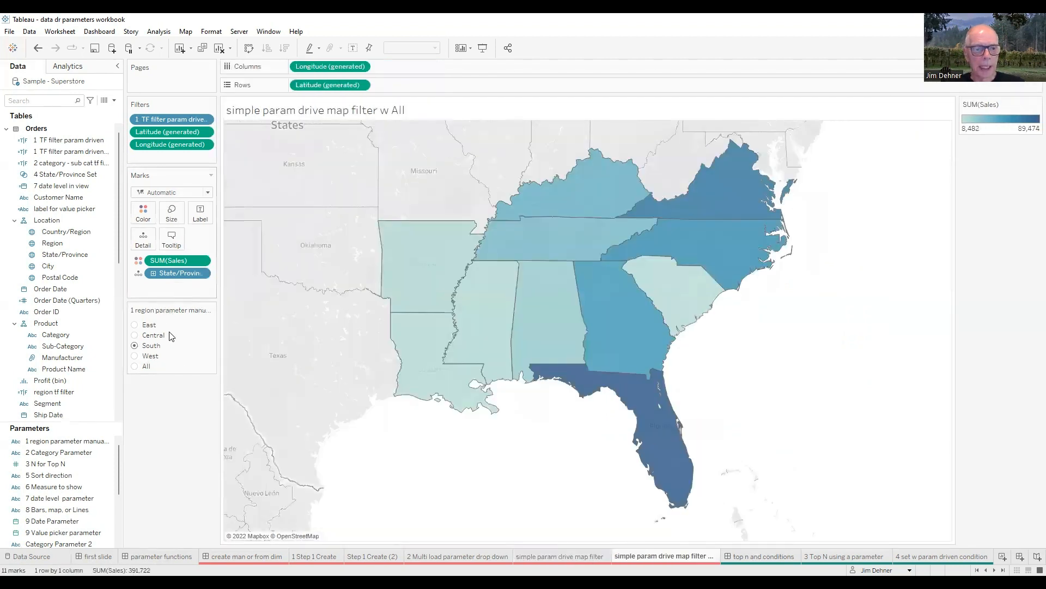
{"action": "left_click", "coordinate": [135, 366]}
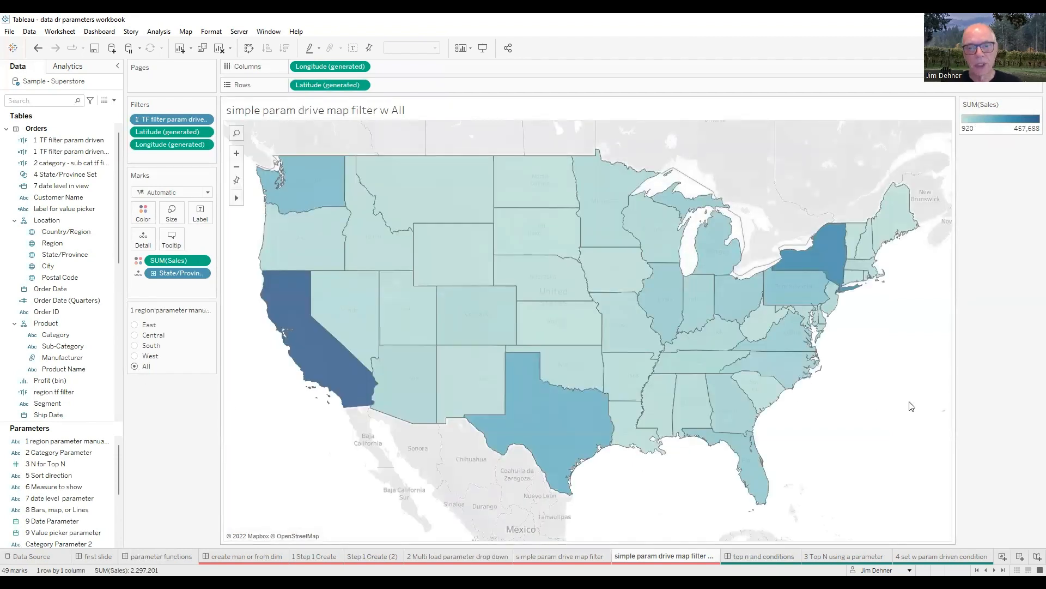
{"action": "left_click", "coordinate": [135, 325]}
{"action": "left_click", "coordinate": [135, 335]}
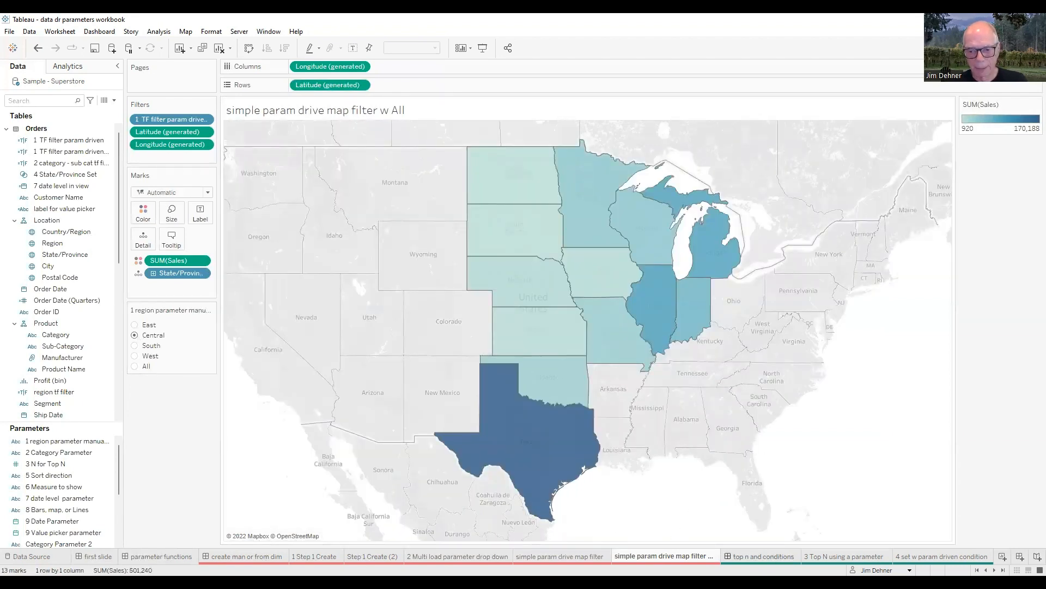
Step: Go to the top n and conditions dashboard
{"action": "left_click", "coordinate": [763, 556]}
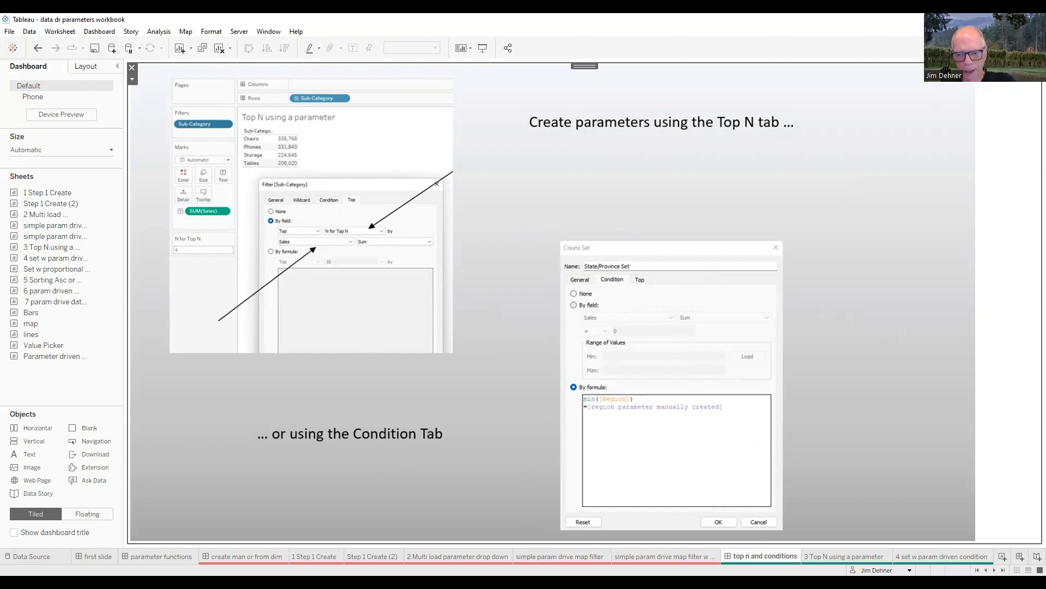
Step: Go to the 3 Top N using a parameter sheet and search its fields for 3
{"action": "left_click", "coordinate": [995, 570]}
{"action": "left_click", "coordinate": [995, 570]}
{"action": "left_click", "coordinate": [725, 556]}
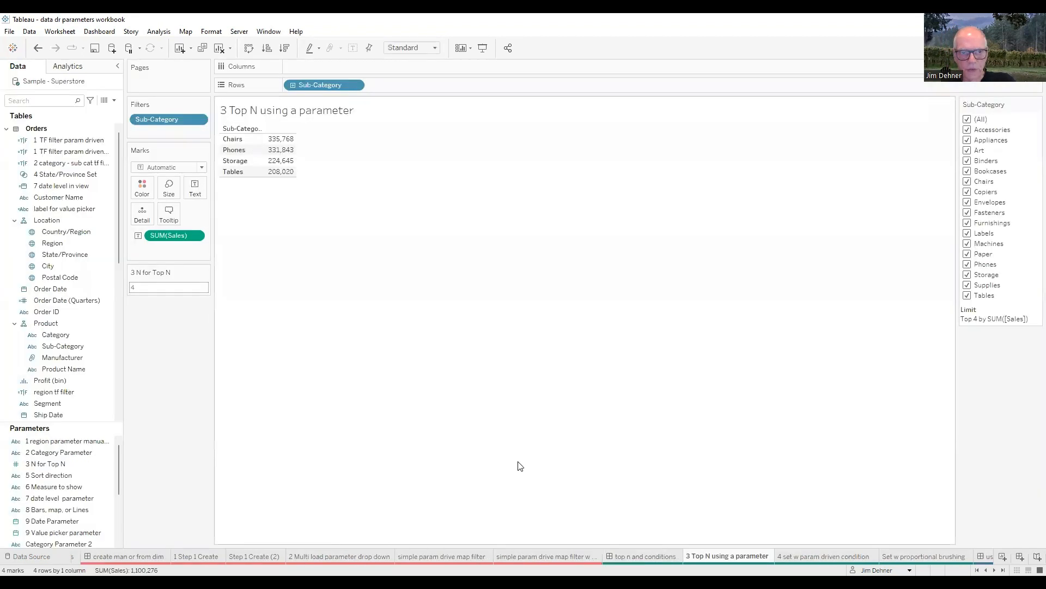
{"action": "left_click", "coordinate": [10, 101]}
{"action": "type", "text": "3"}
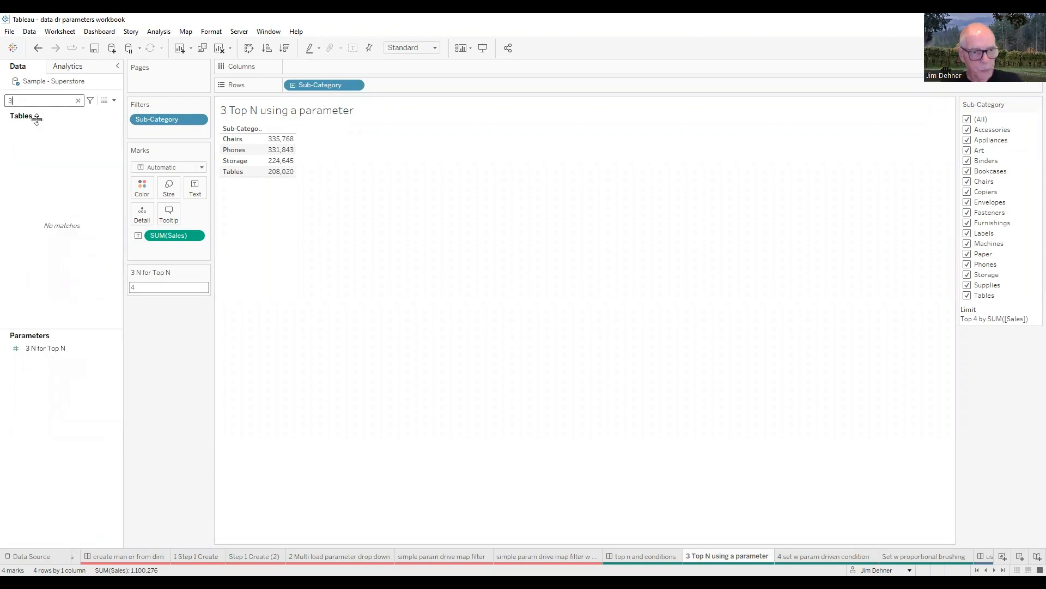
Step: Review the settings of the 3 N for Top N parameter, close them and clear the field search
{"action": "left_click", "coordinate": [39, 349]}
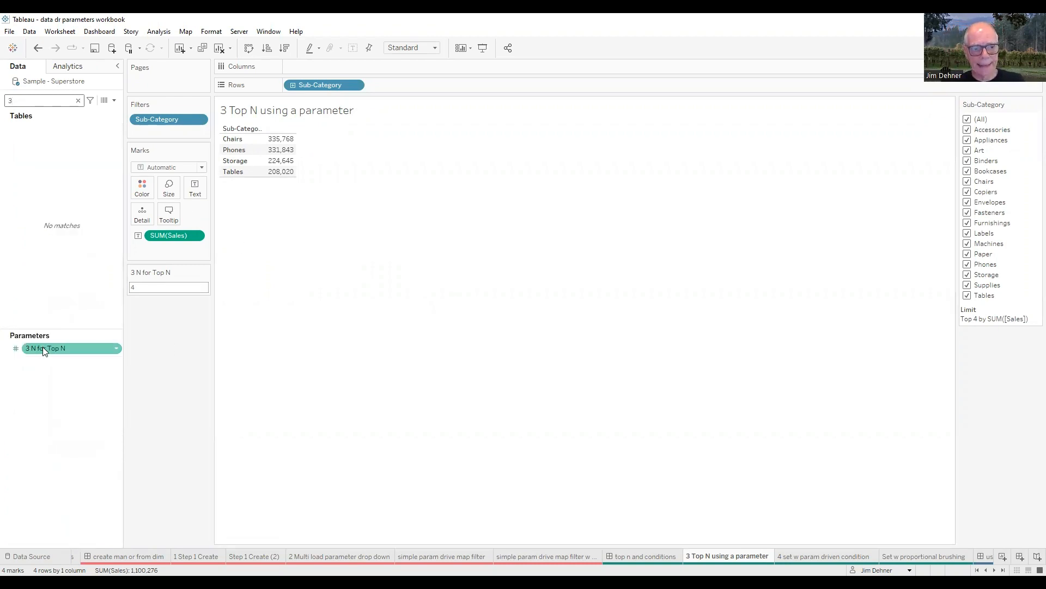
{"action": "right_click", "coordinate": [43, 349]}
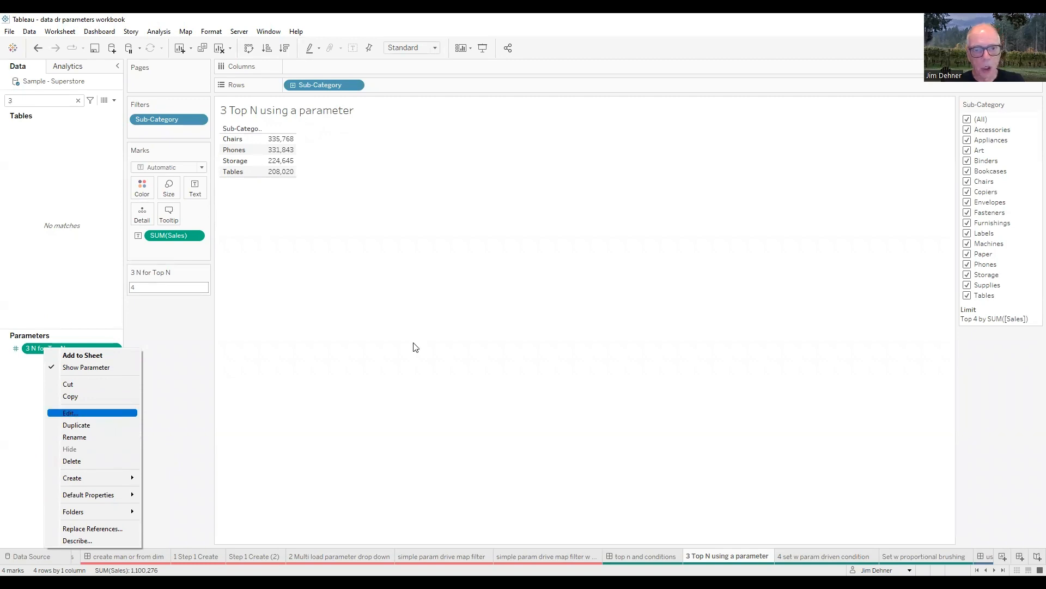
{"action": "key", "text": "Return"}
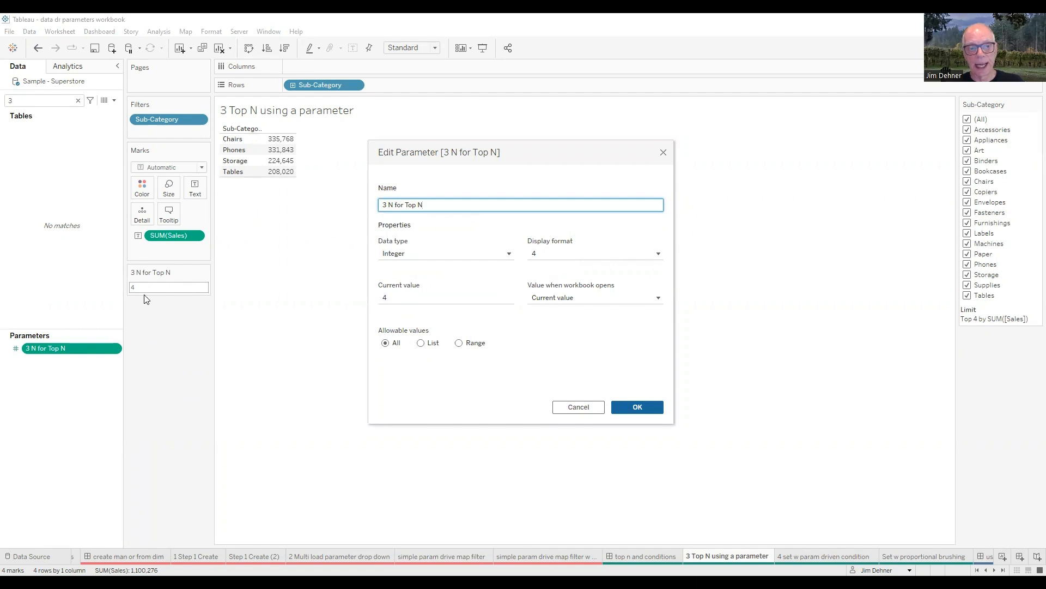
{"action": "left_click", "coordinate": [637, 408]}
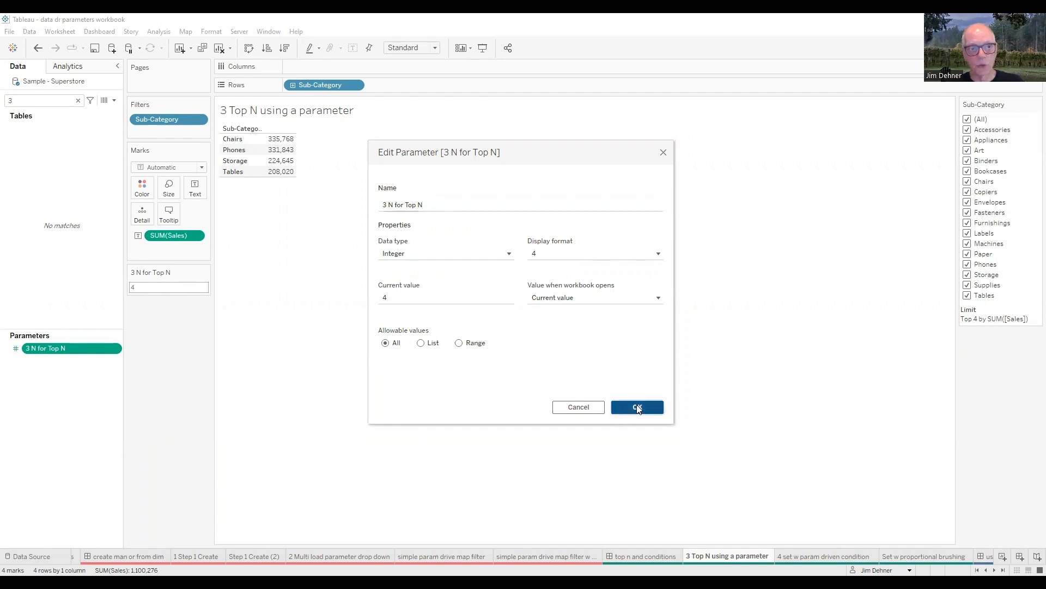
{"action": "left_click", "coordinate": [78, 101]}
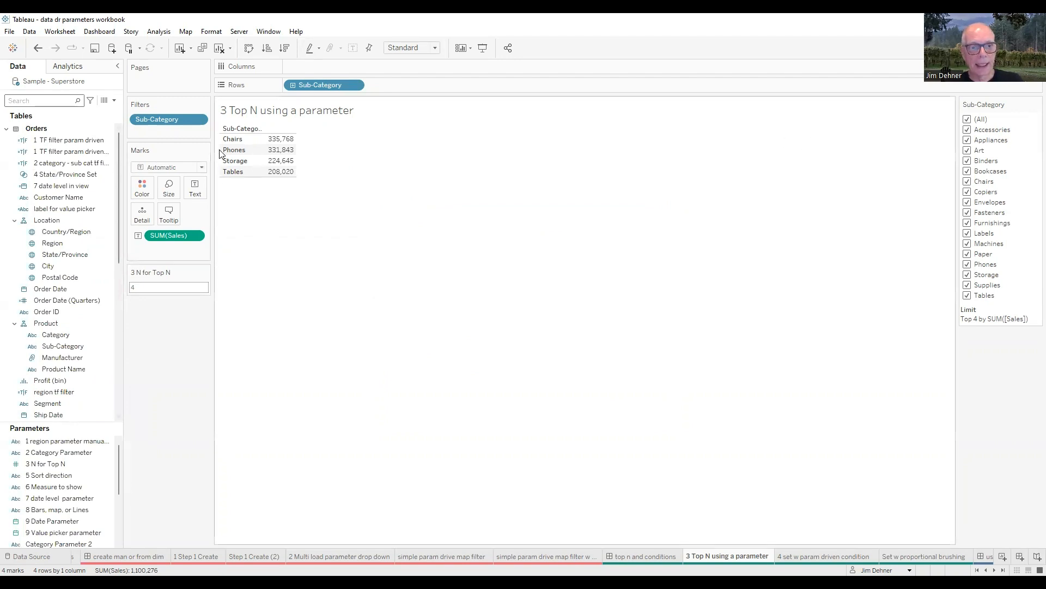
Step: Review the Top settings of the Sub-Category filter, close them and set the 3 N for Top N parameter to 6
{"action": "right_click", "coordinate": [175, 121]}
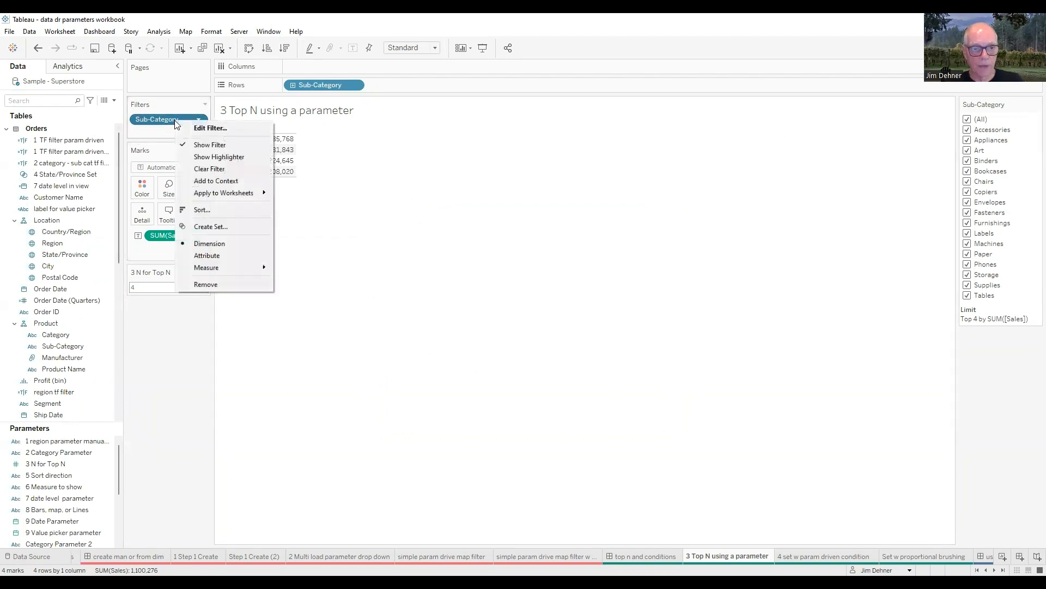
{"action": "left_click", "coordinate": [209, 128]}
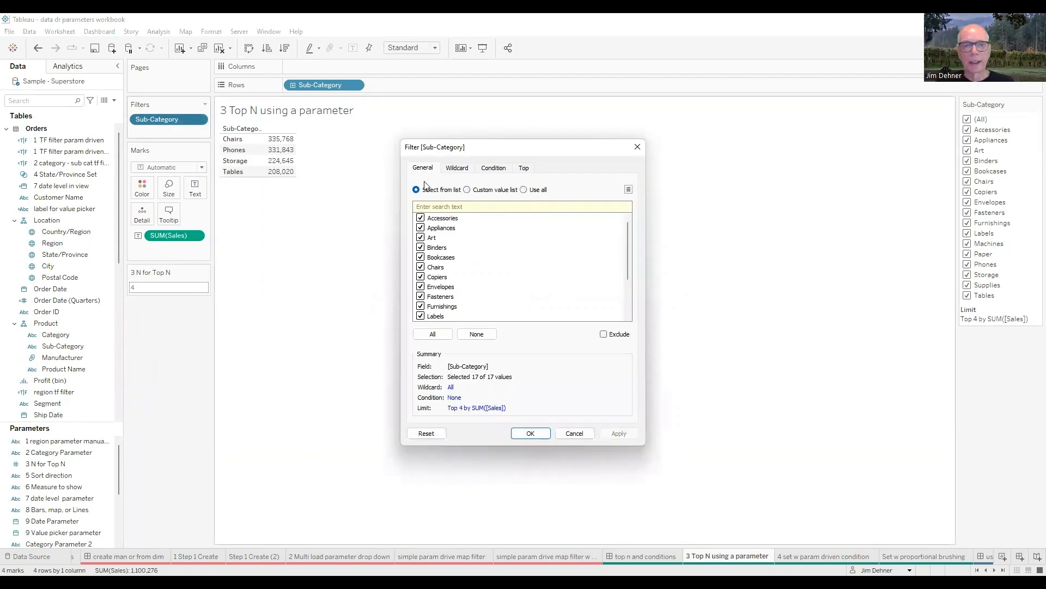
{"action": "left_click", "coordinate": [524, 169]}
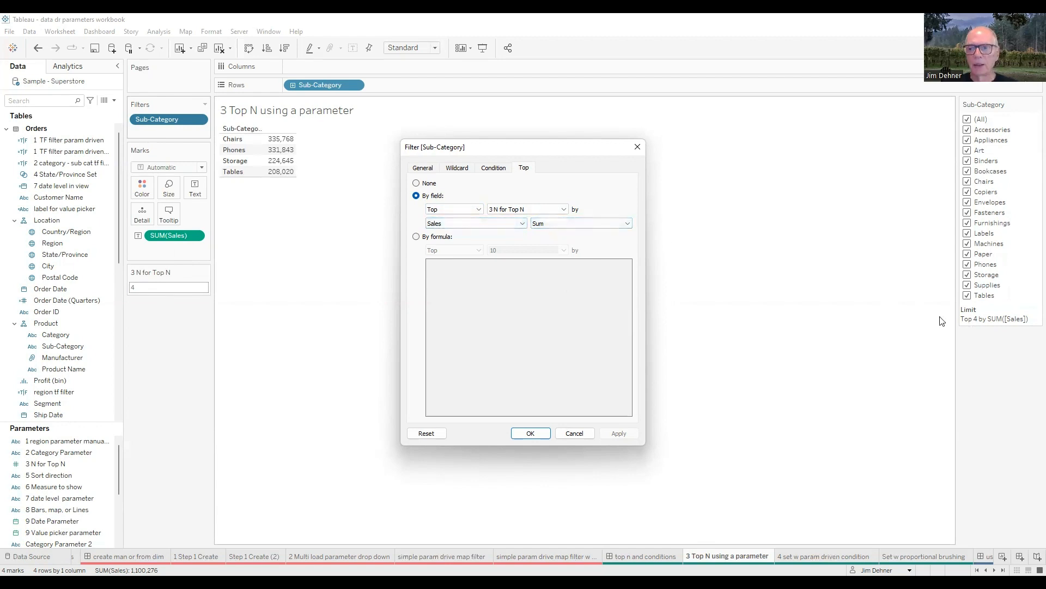
{"action": "left_click", "coordinate": [637, 146]}
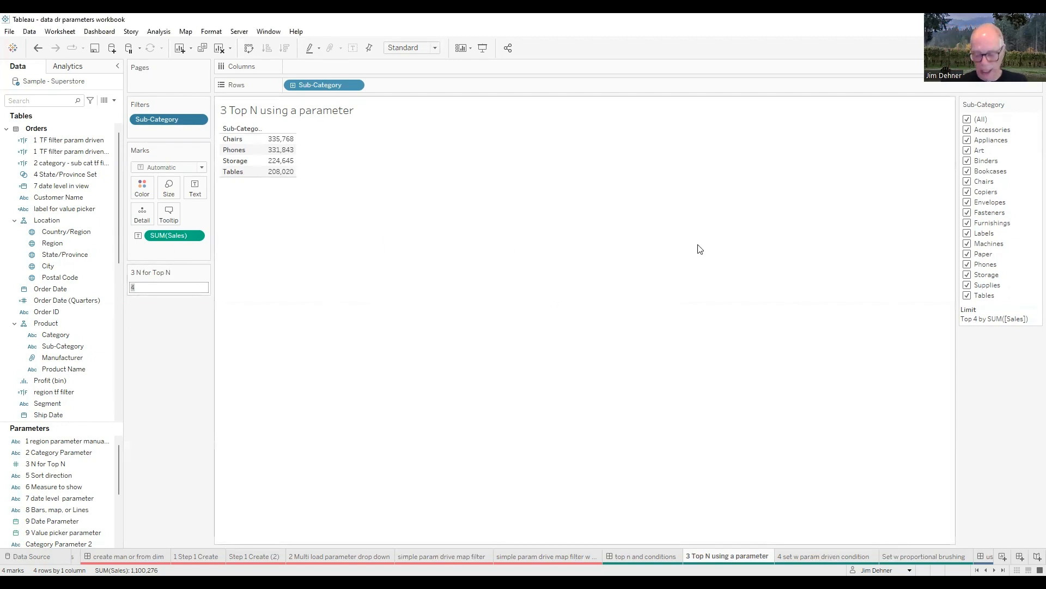
{"action": "type", "text": "6"}
{"action": "key", "text": "Return"}
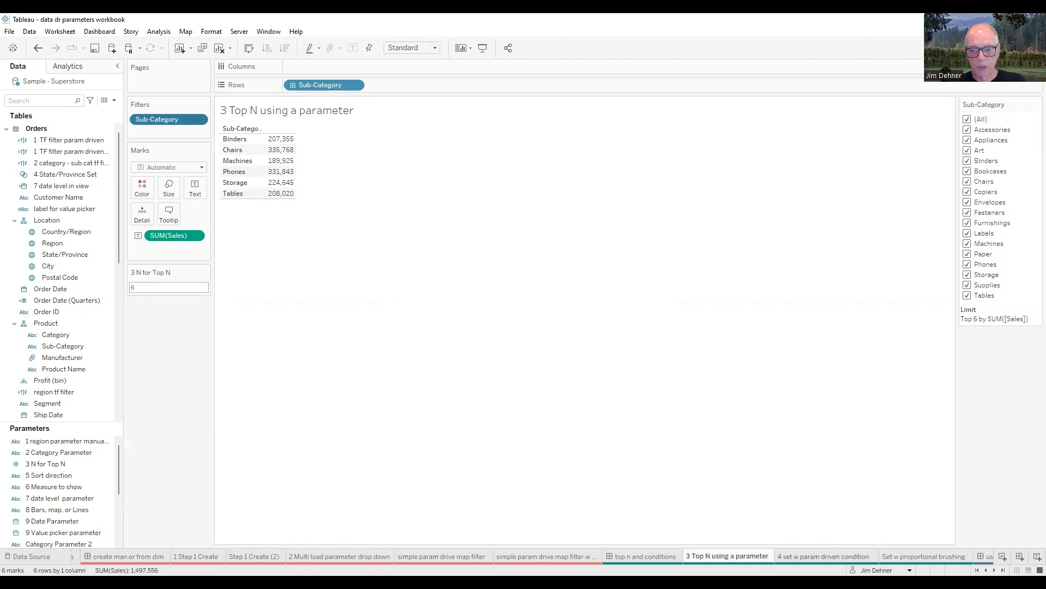
Step: Go to the 4 set w param driven condition sheet and review the condition formula of the 4 State/Province Set
{"action": "left_click", "coordinate": [825, 556]}
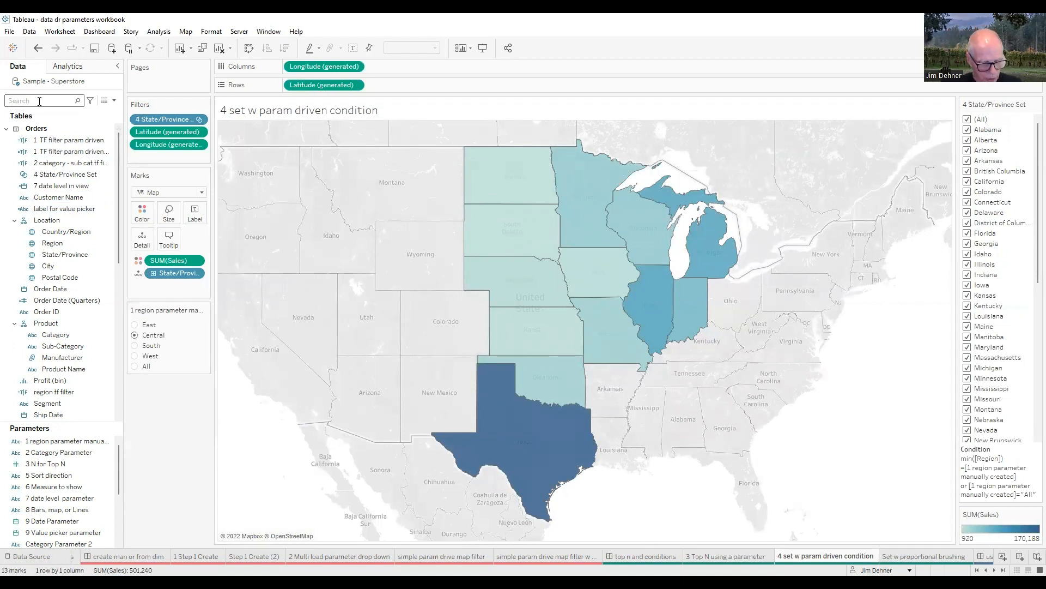
{"action": "type", "text": "4"}
{"action": "right_click", "coordinate": [61, 146]}
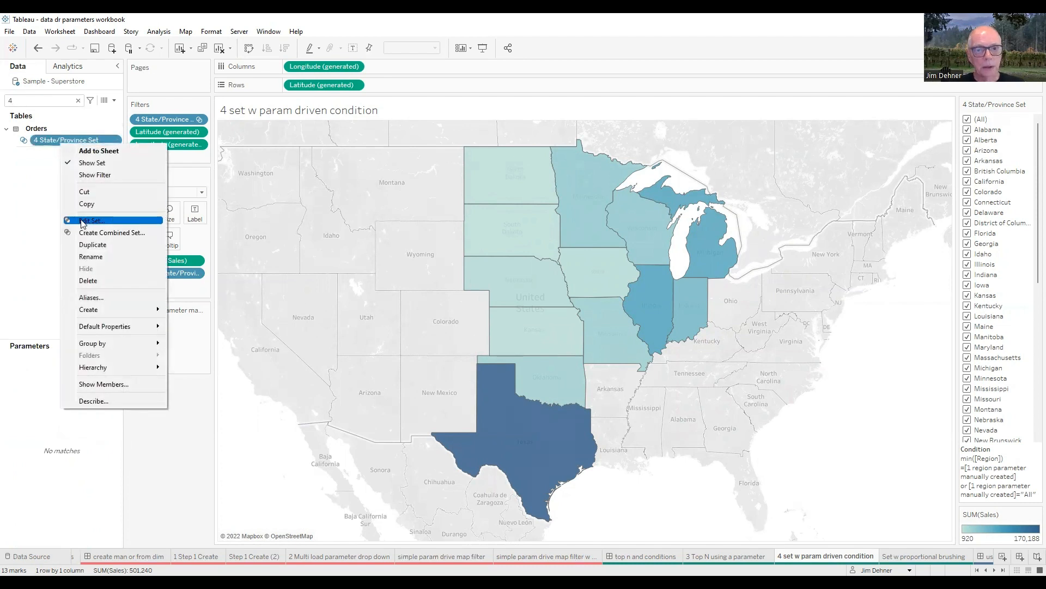
{"action": "left_click", "coordinate": [82, 220]}
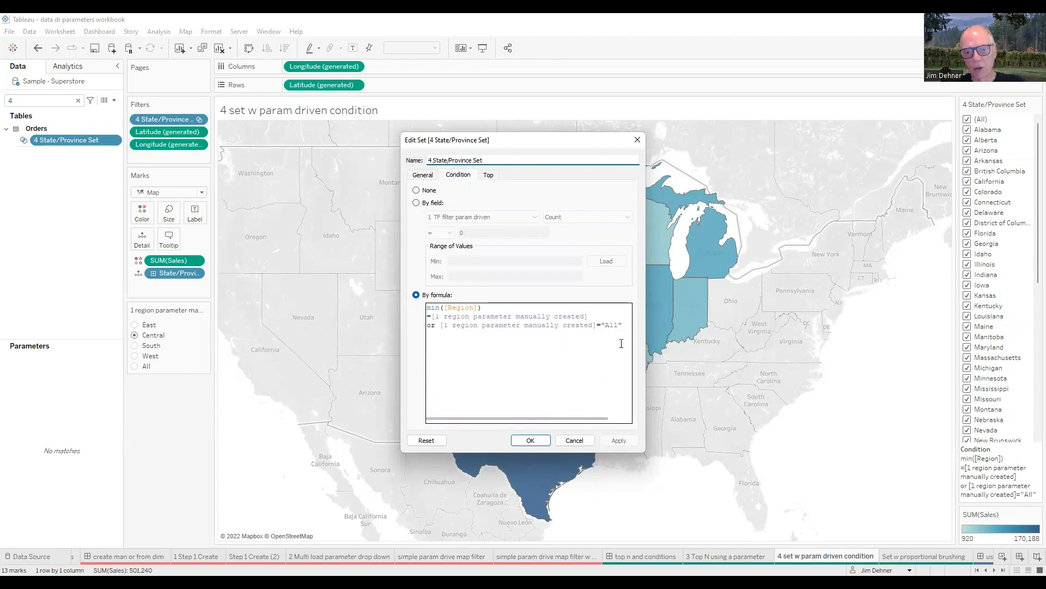
{"action": "left_click", "coordinate": [574, 441]}
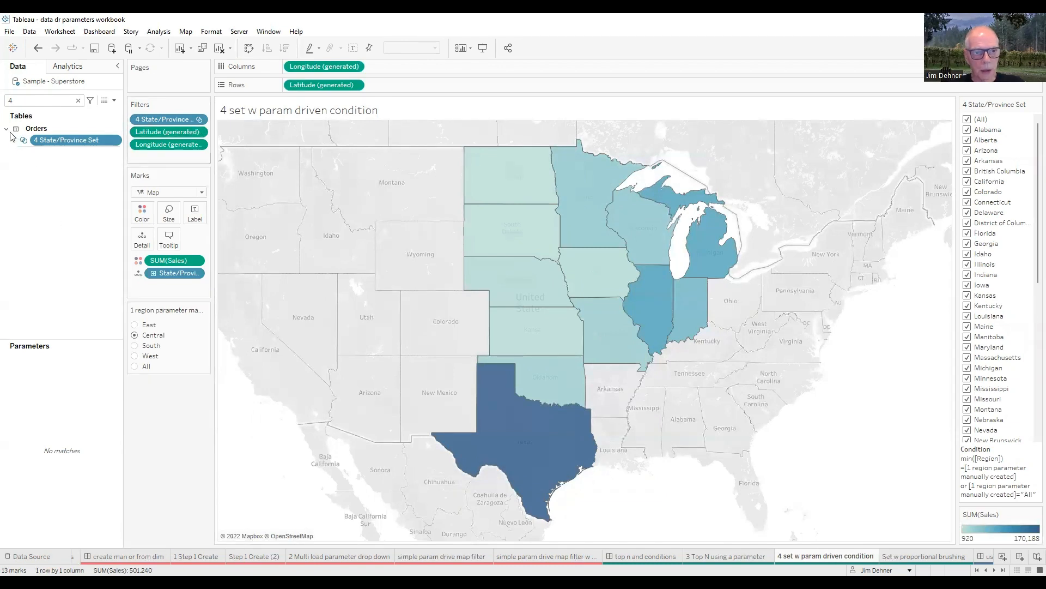
Step: Clear the field search and set the map's region parameter to South and East in turn
{"action": "left_click", "coordinate": [78, 100]}
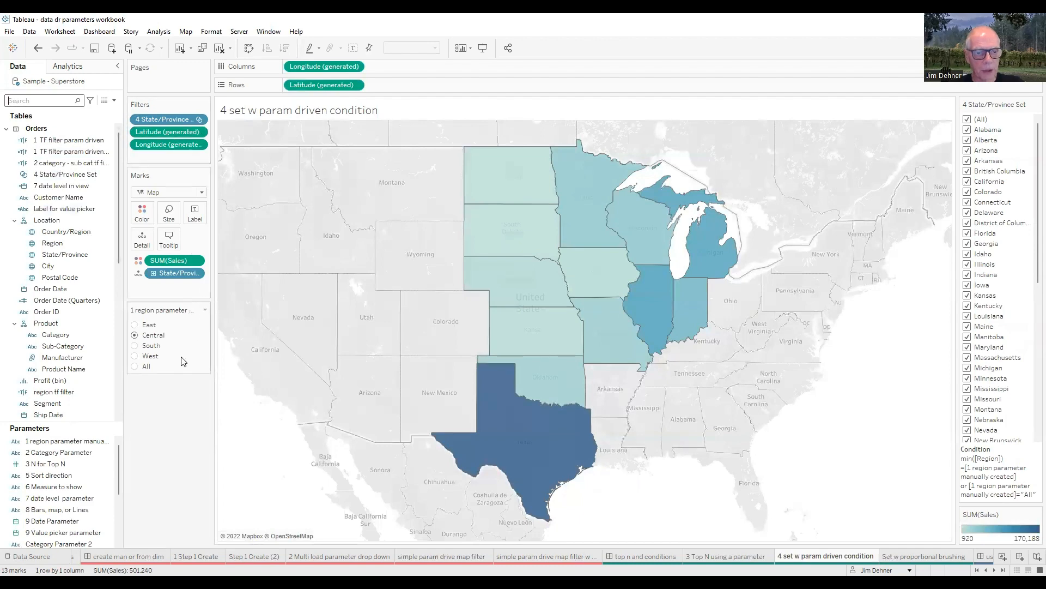
{"action": "left_click", "coordinate": [135, 346]}
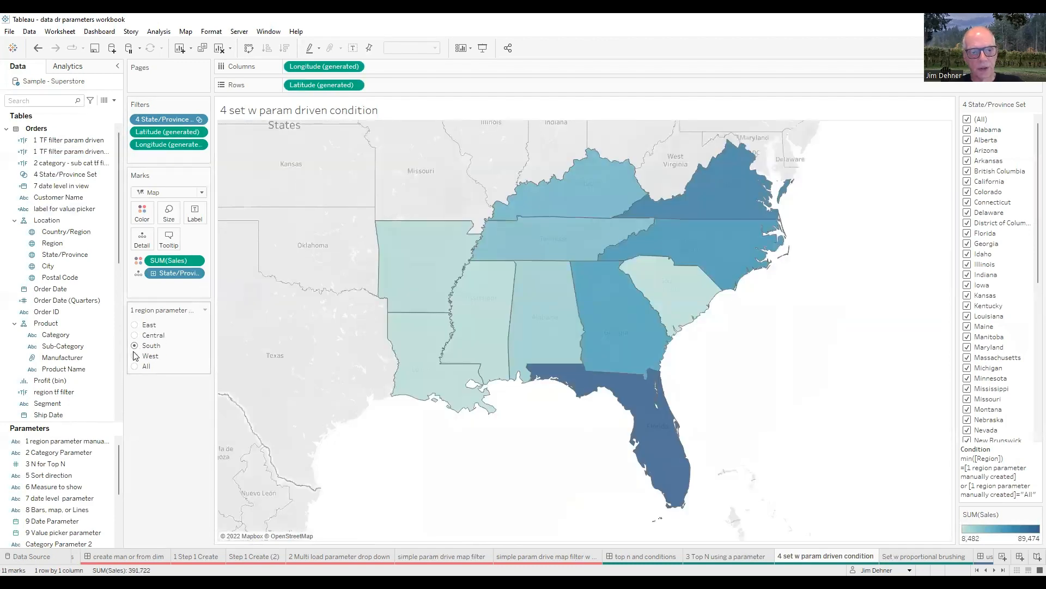
{"action": "left_click", "coordinate": [134, 325]}
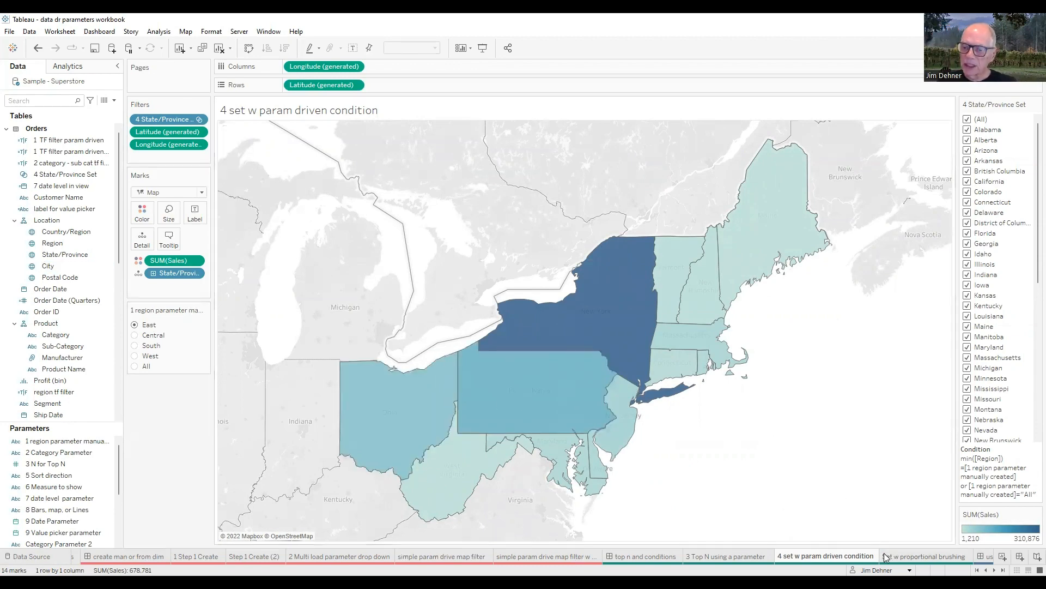
Step: Go to the Set w proportional brushing sheet and set its region parameter to Central, West, All and Central again, checking the Furniture bar
{"action": "left_click", "coordinate": [915, 556]}
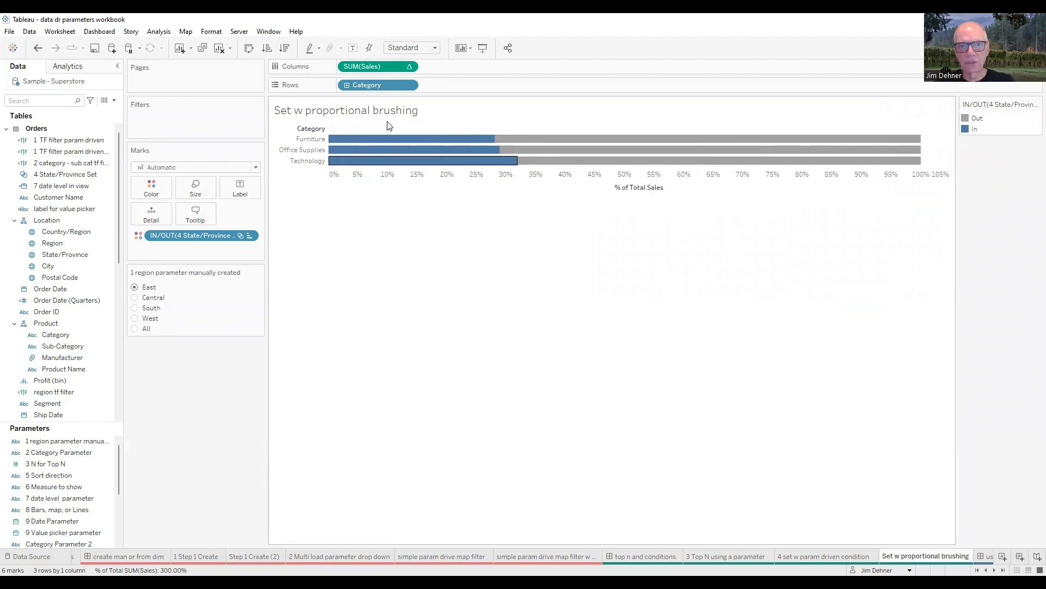
{"action": "mouse_move", "coordinate": [588, 152]}
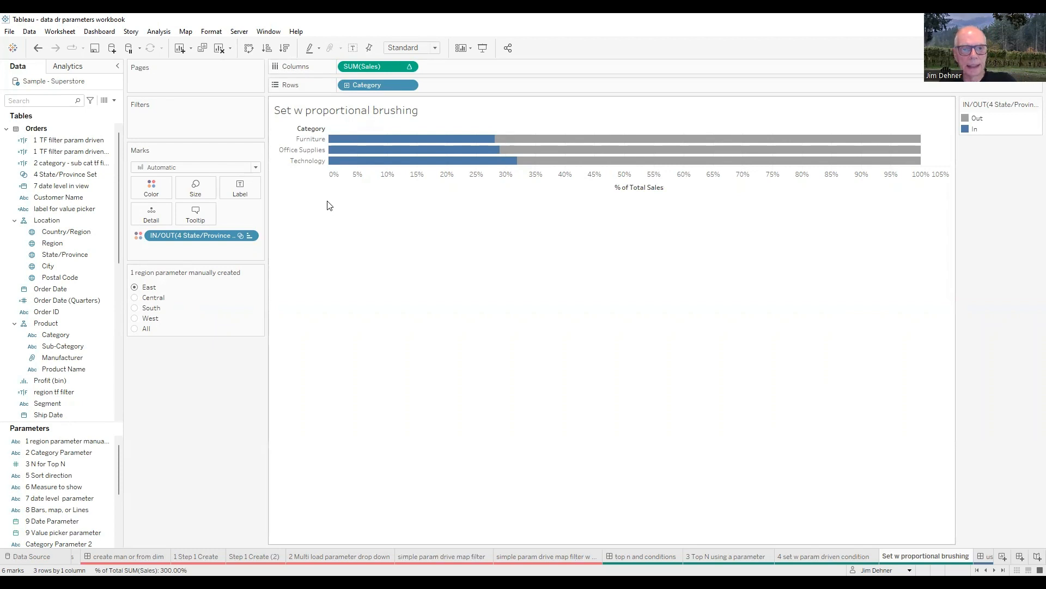
{"action": "mouse_move", "coordinate": [498, 157]}
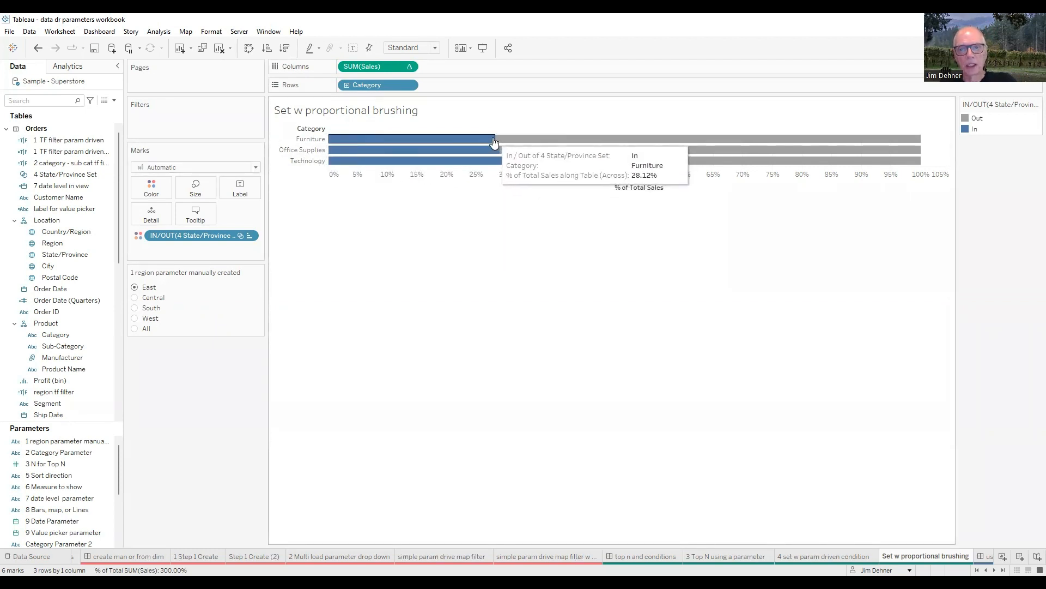
{"action": "left_click", "coordinate": [135, 297]}
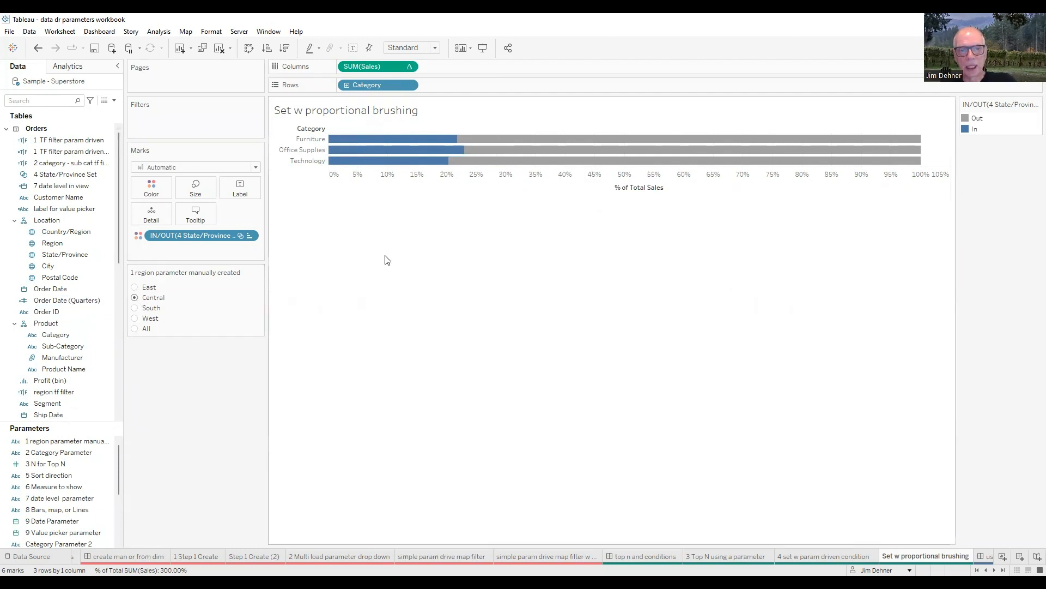
{"action": "mouse_move", "coordinate": [456, 140]}
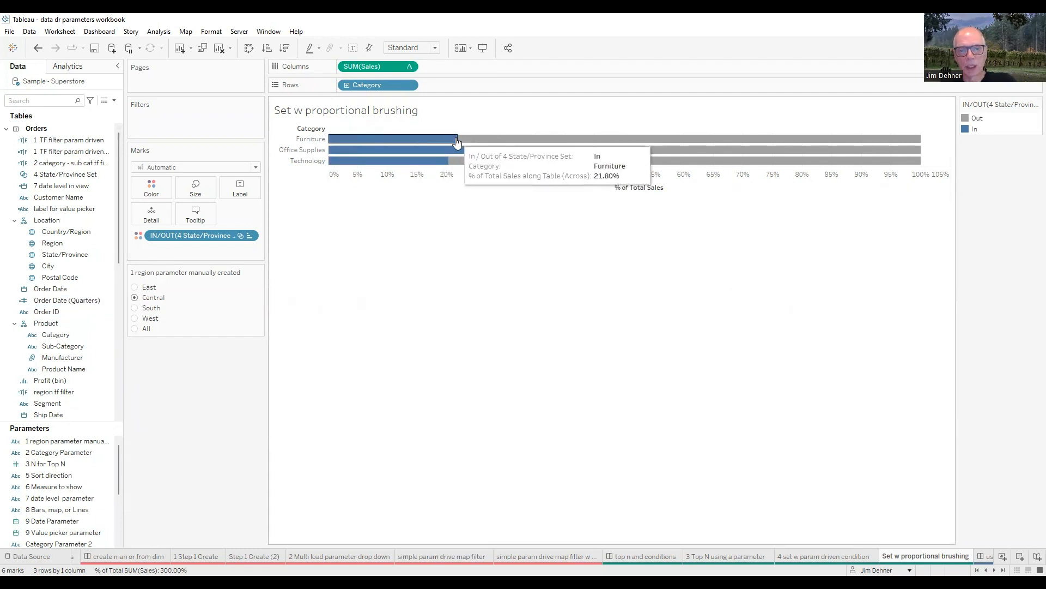
{"action": "left_click", "coordinate": [134, 318]}
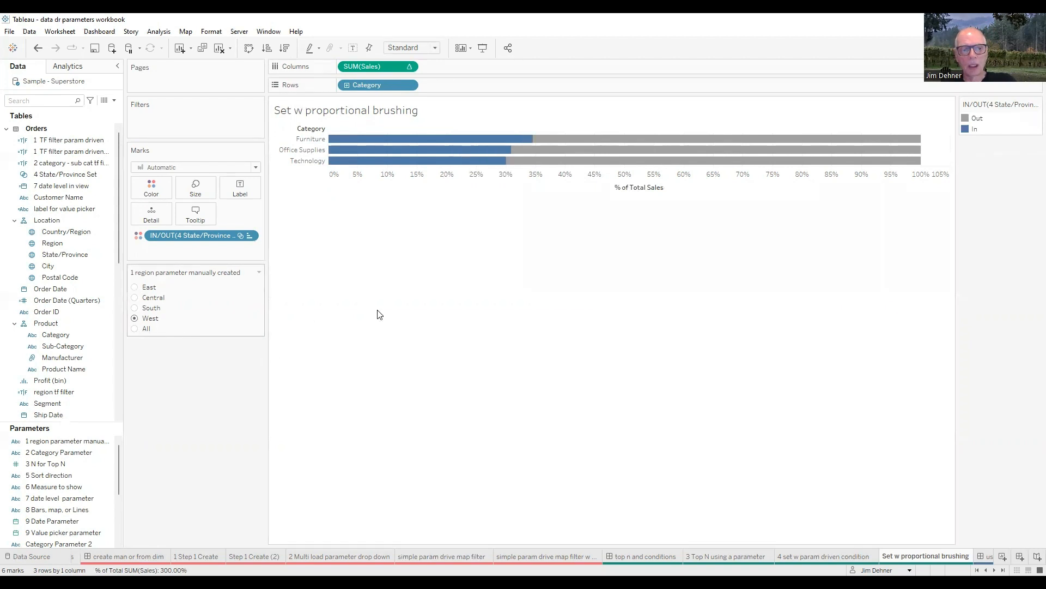
{"action": "mouse_move", "coordinate": [529, 142]}
{"action": "left_click", "coordinate": [178, 330]}
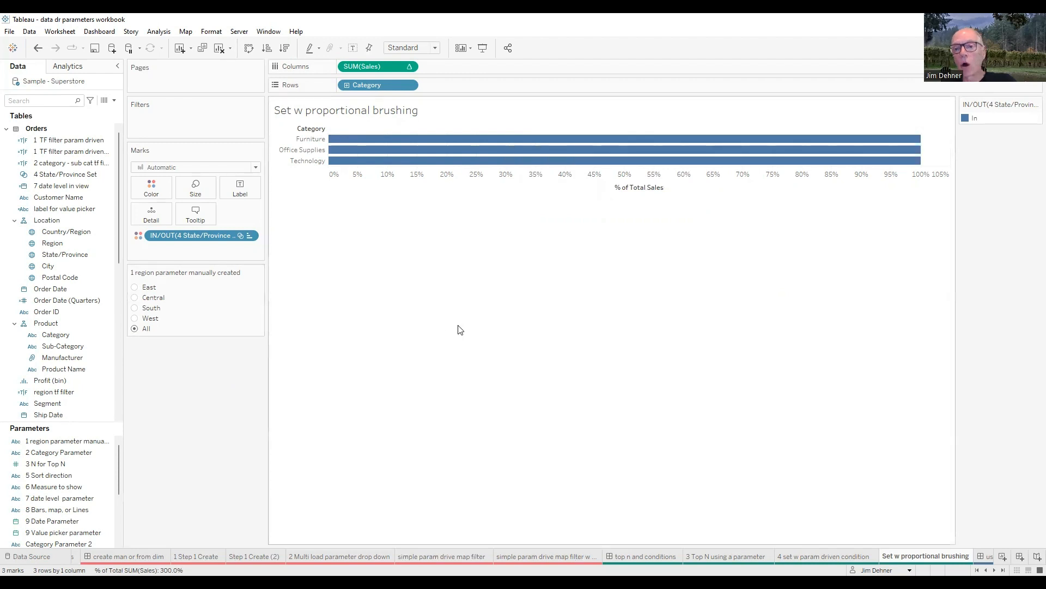
{"action": "left_click", "coordinate": [135, 298]}
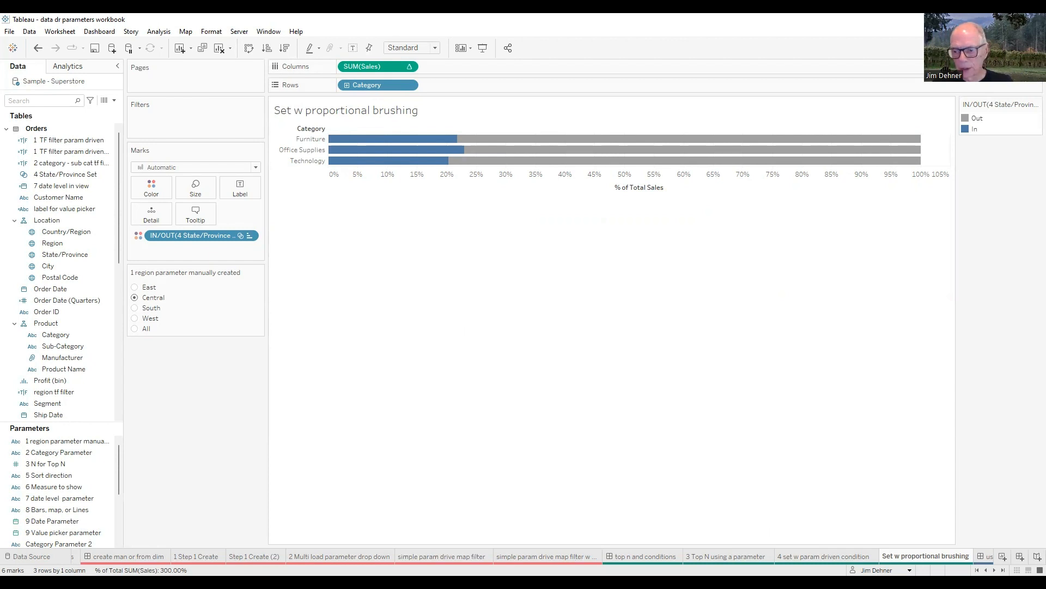
Step: Go to the use to control the viz dashboard
{"action": "scroll", "coordinate": [734, 556], "scroll_direction": "down", "scroll_amount": 4}
{"action": "scroll", "coordinate": [735, 556], "scroll_direction": "up", "scroll_amount": 2}
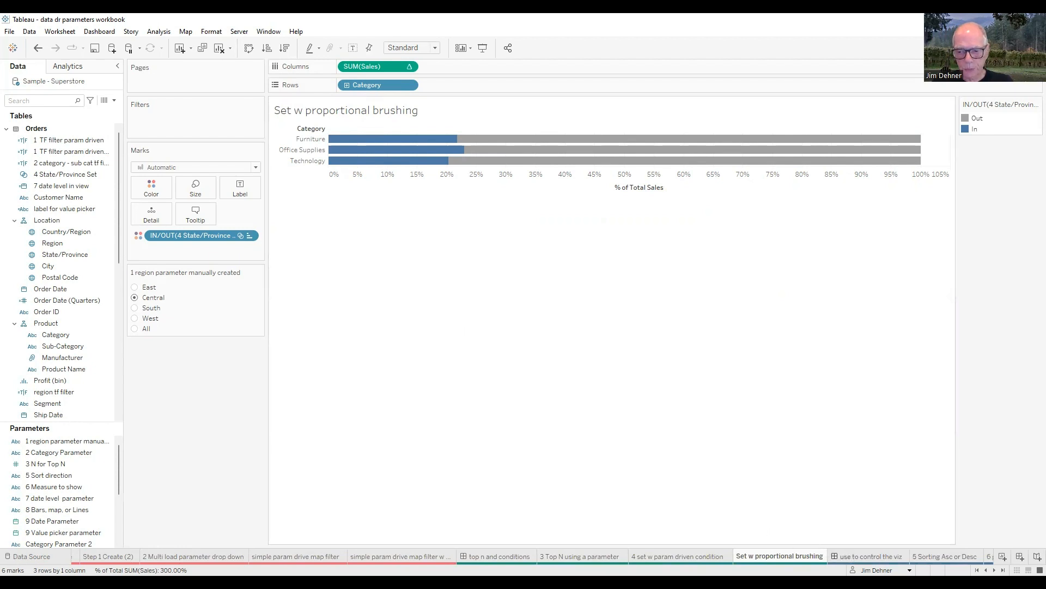
{"action": "left_click", "coordinate": [848, 556]}
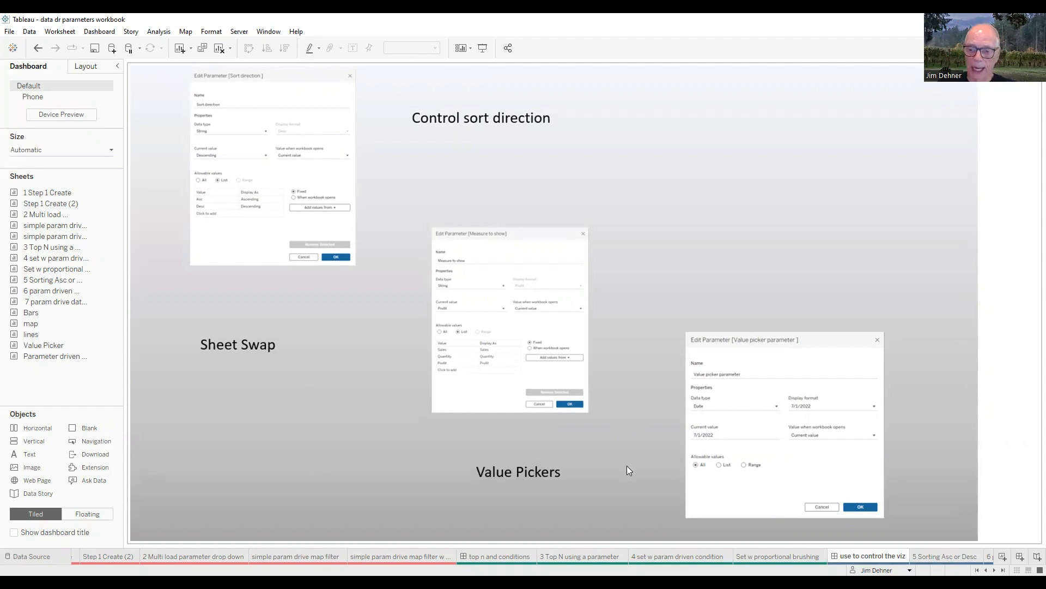
Step: Go to the 5 Sorting Asc or Desc sheet and search its fields for 5
{"action": "left_click", "coordinate": [994, 570]}
{"action": "left_click", "coordinate": [994, 570]}
{"action": "left_click", "coordinate": [994, 570]}
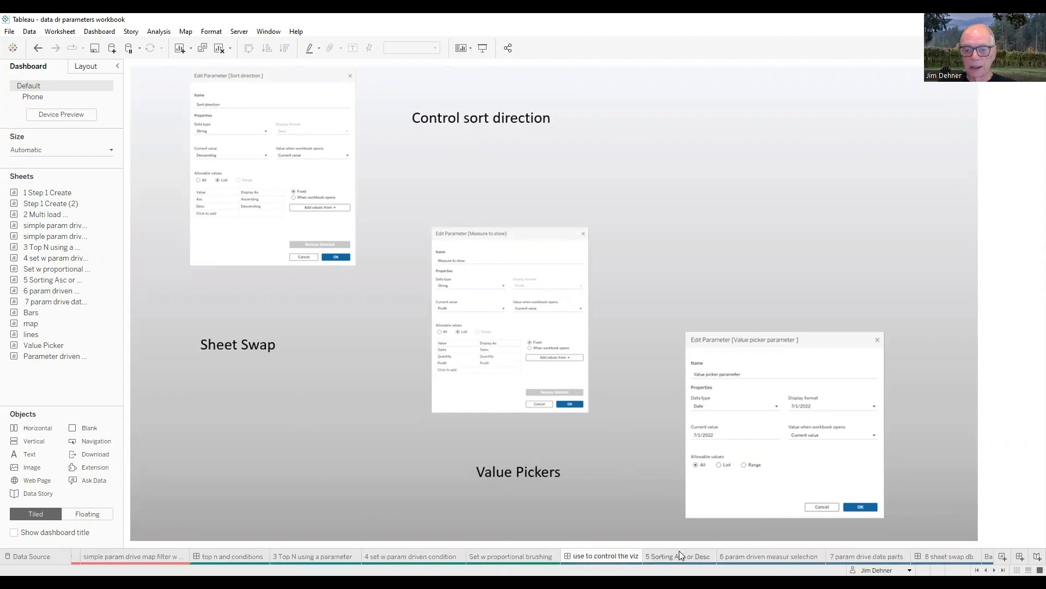
{"action": "left_click", "coordinate": [652, 556]}
{"action": "left_click", "coordinate": [51, 265]}
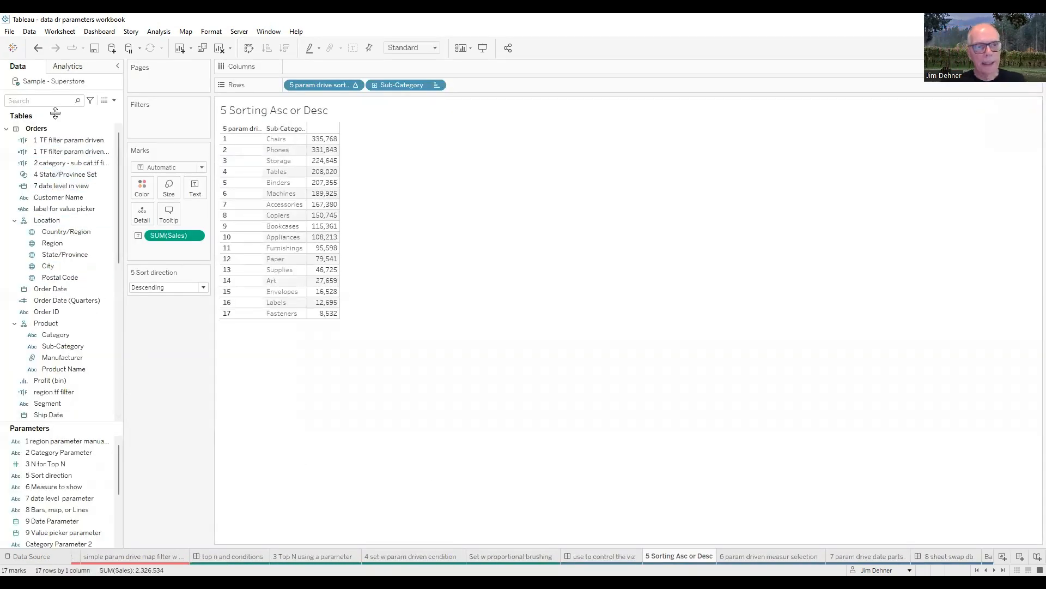
{"action": "left_click", "coordinate": [39, 101]}
{"action": "type", "text": "5"}
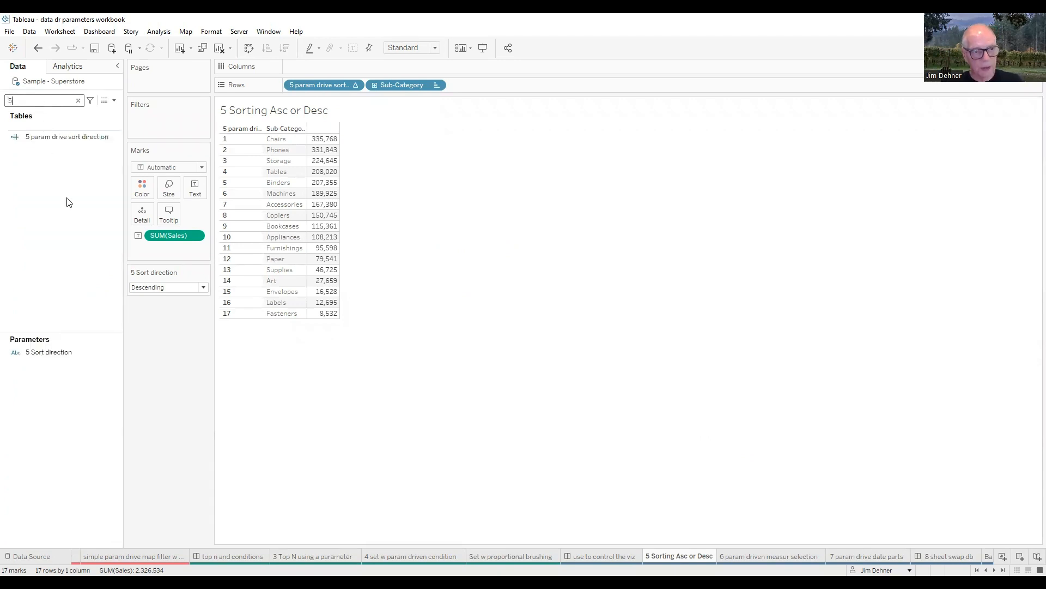
Step: Review the data type and allowable values of the 5 Sort direction parameter and close its settings
{"action": "right_click", "coordinate": [59, 355]}
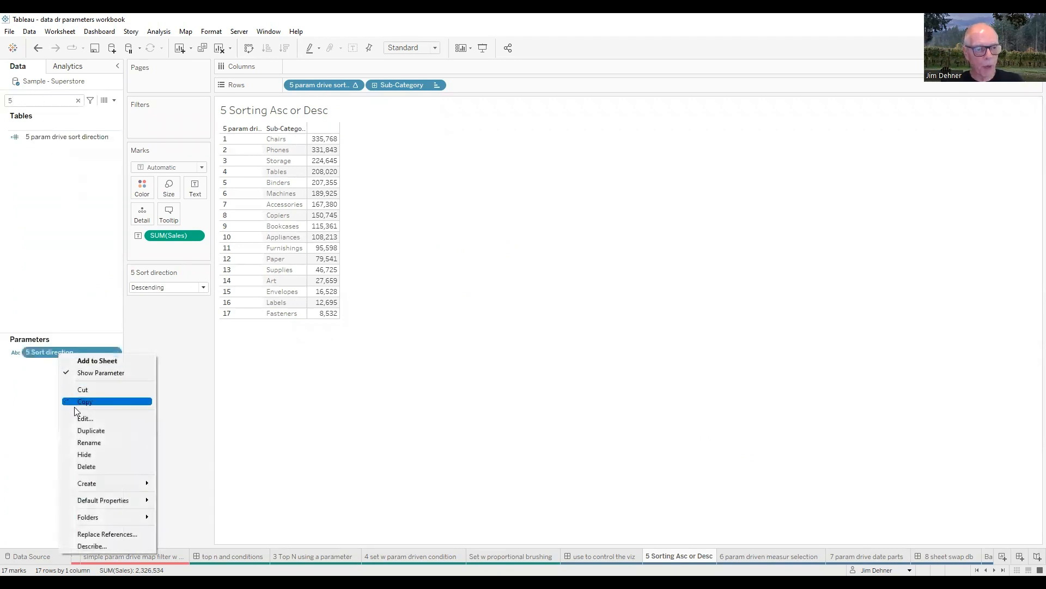
{"action": "left_click", "coordinate": [80, 418]}
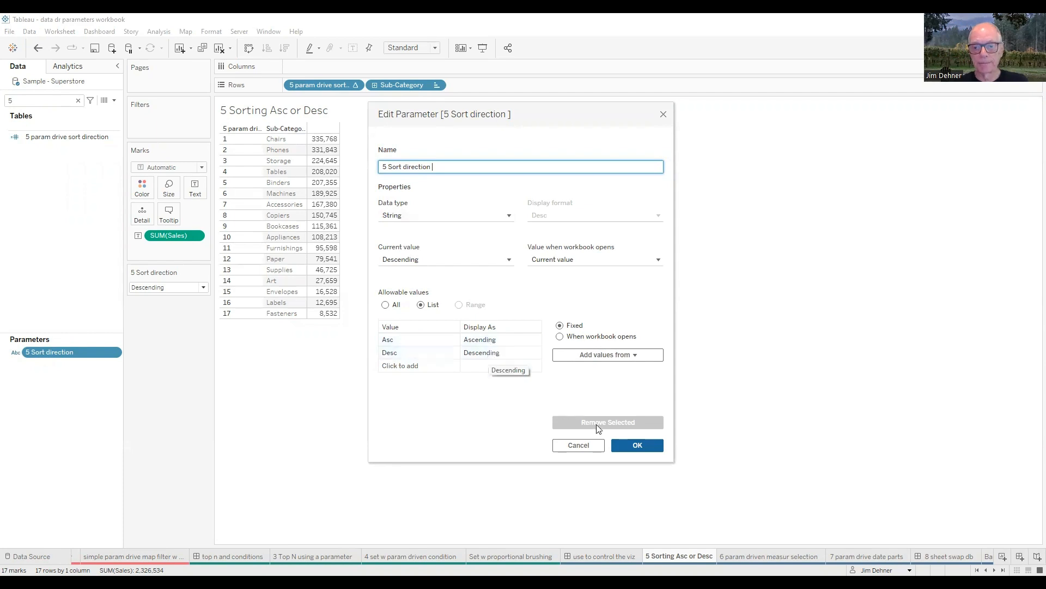
{"action": "left_click", "coordinate": [638, 446]}
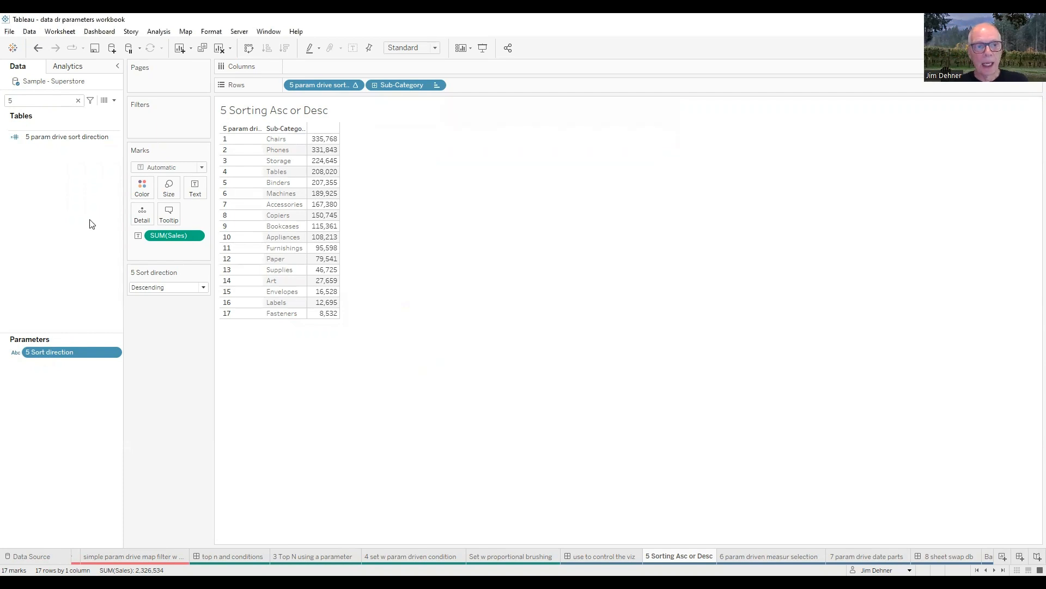
Step: Review the formula of the 5 param drive sort direction field and set the 5 Sort direction parameter to Ascending
{"action": "left_click", "coordinate": [39, 138]}
{"action": "right_click", "coordinate": [40, 139]}
{"action": "left_click", "coordinate": [61, 192]}
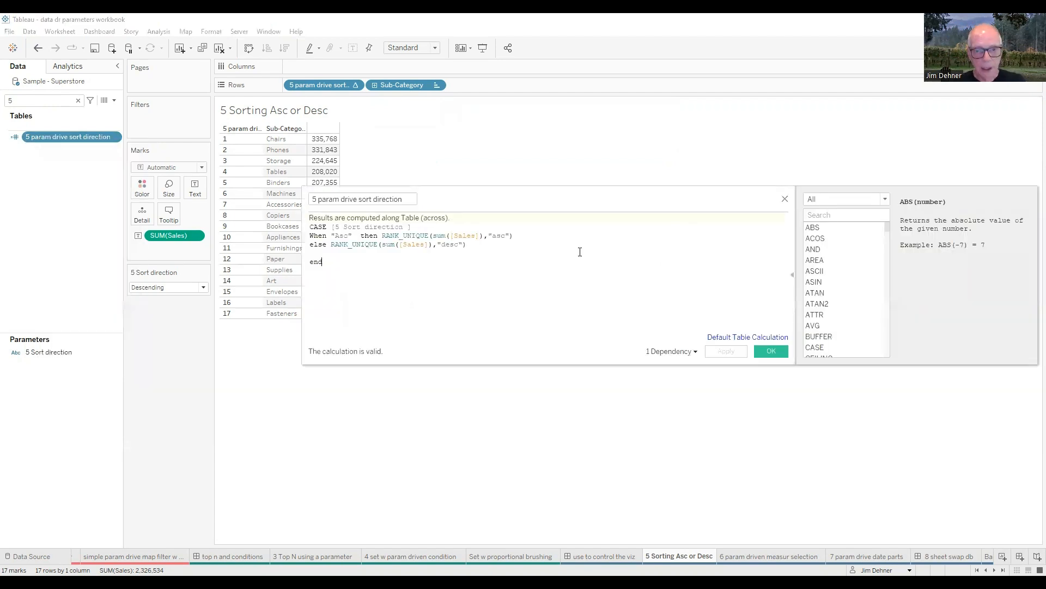
{"action": "scroll", "coordinate": [600, 300], "scroll_direction": "up", "scroll_amount": 3}
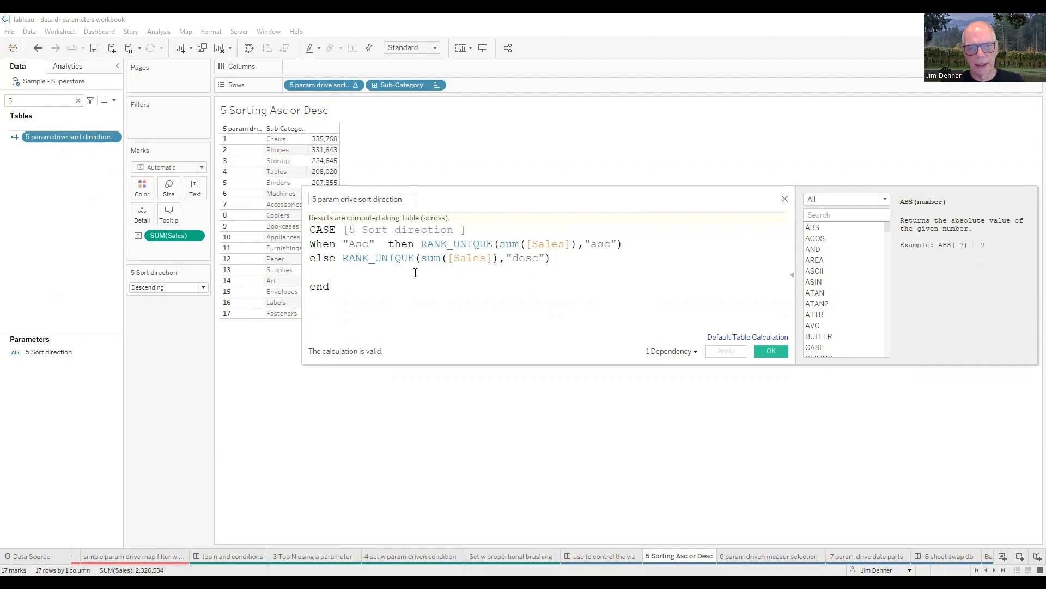
{"action": "left_click", "coordinate": [774, 351]}
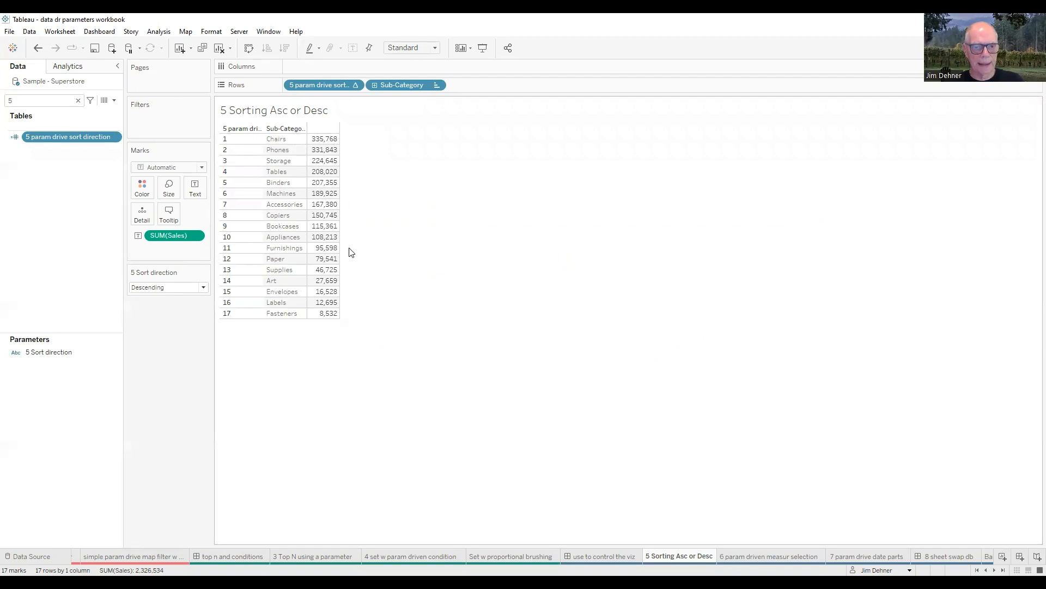
{"action": "left_click", "coordinate": [204, 288]}
{"action": "left_click", "coordinate": [171, 299]}
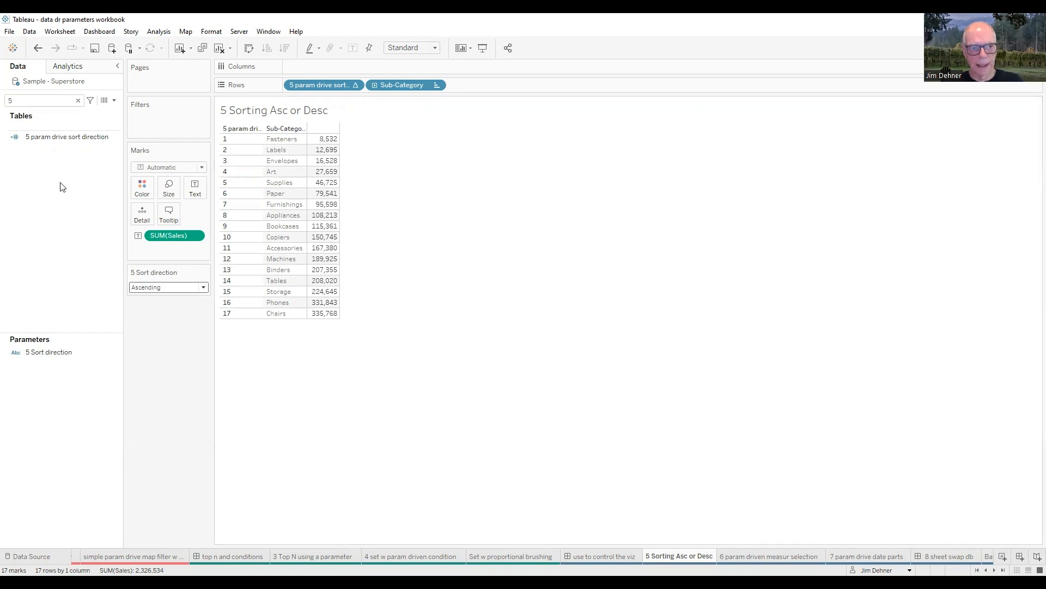
Step: Create a calculated field named 5 limit from the 5 param drive sort direction field, with the formula [5 param drive sort direction] <=5
{"action": "left_click", "coordinate": [53, 139]}
{"action": "right_click", "coordinate": [52, 139]}
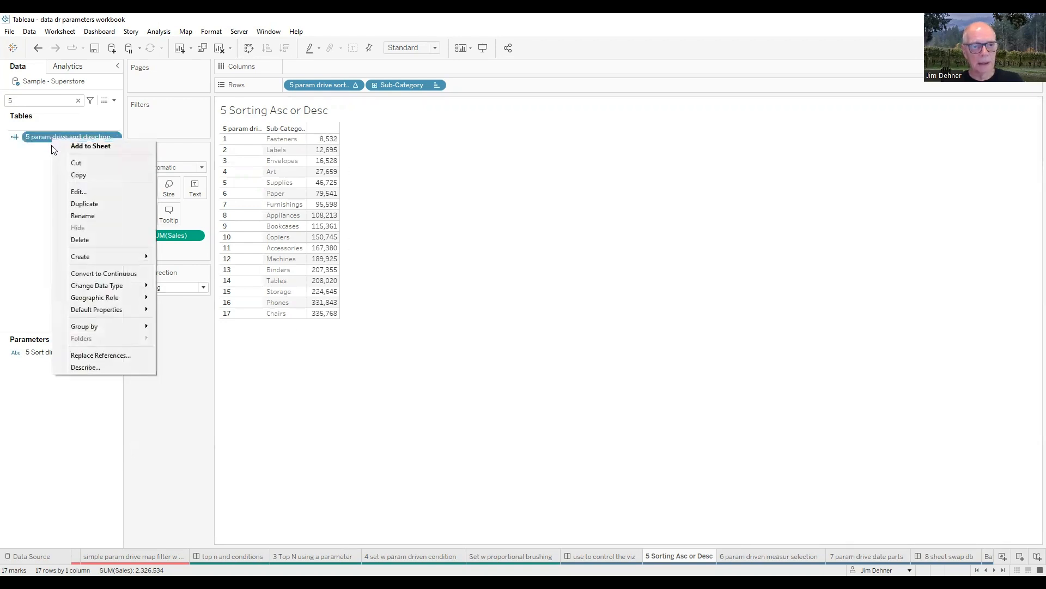
{"action": "mouse_move", "coordinate": [80, 262]}
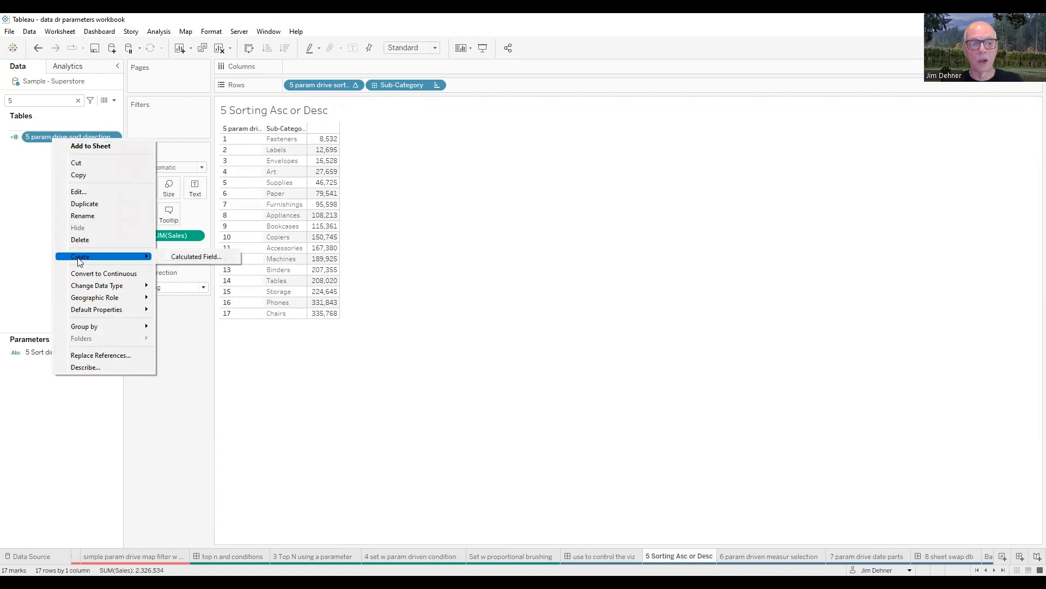
{"action": "left_click", "coordinate": [196, 259]}
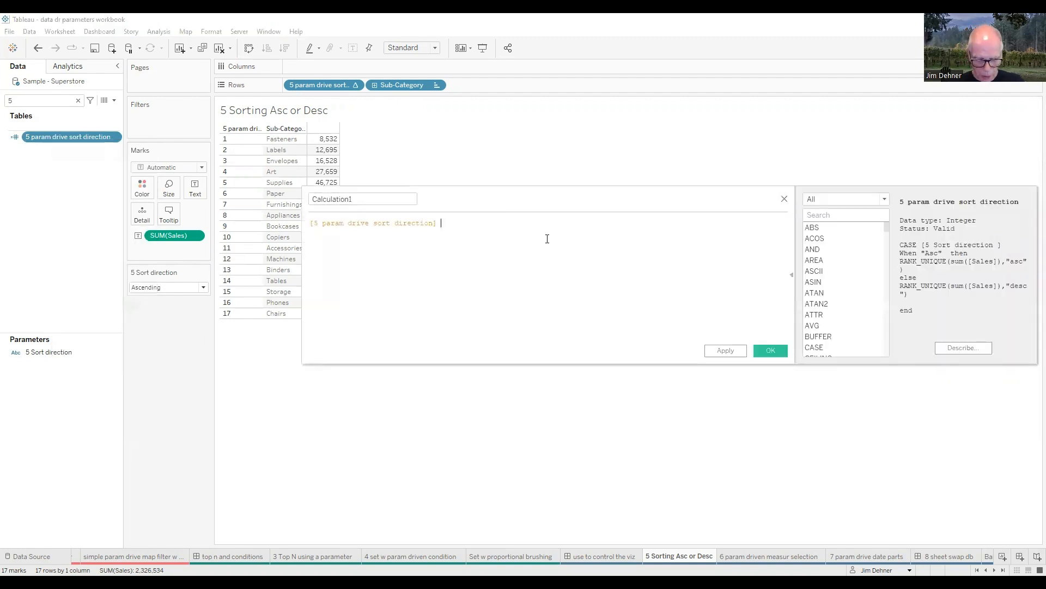
{"action": "type", "text": "<=5"}
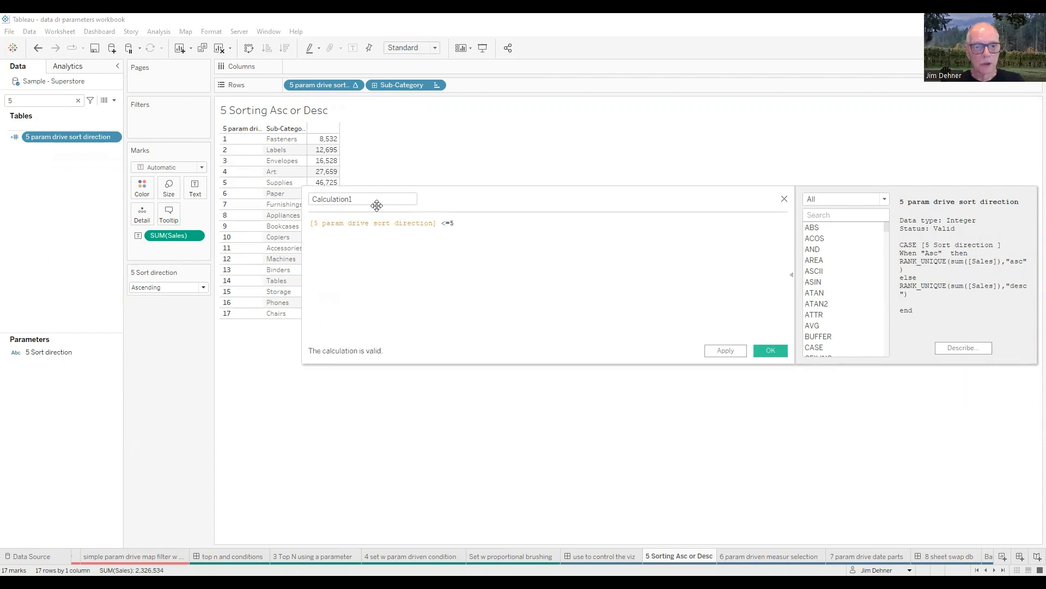
{"action": "left_click_drag", "start_coordinate": [358, 198], "coordinate": [312, 205]}
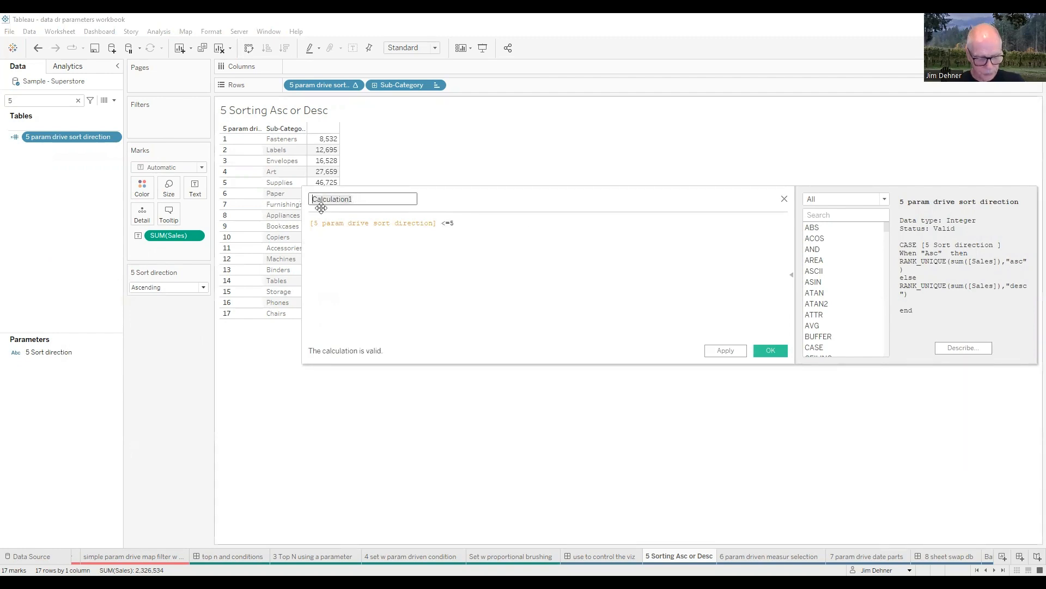
{"action": "type", "text": "5"}
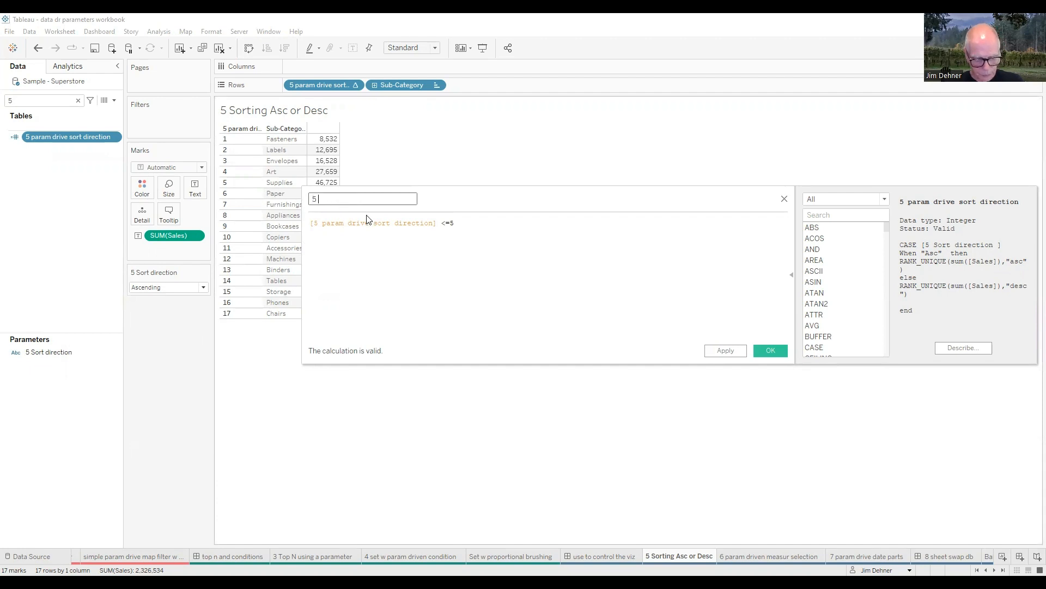
{"action": "type", "text": " limiy"}
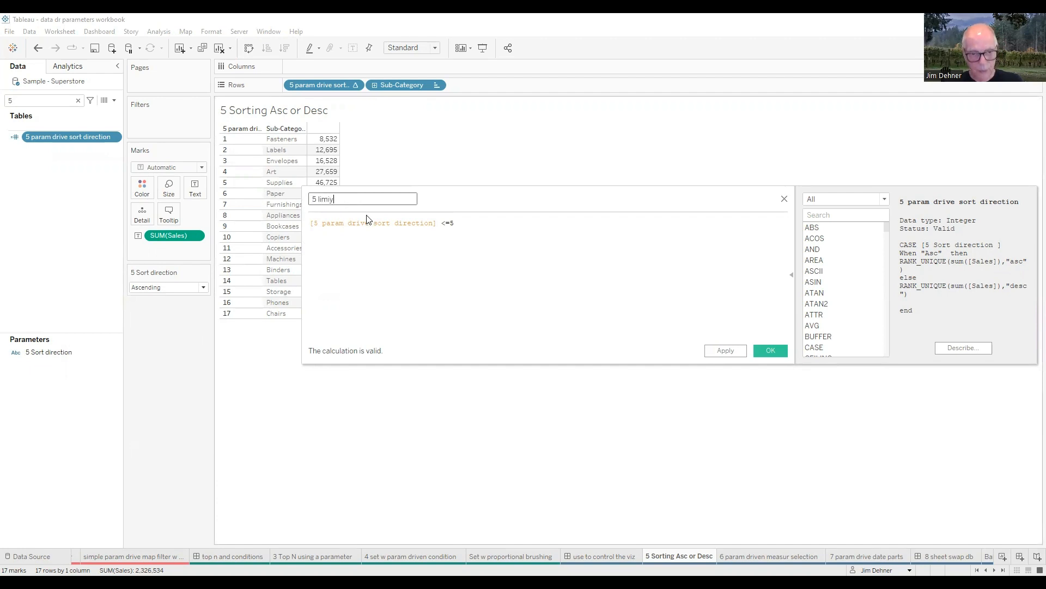
{"action": "key", "text": "BackSpace"}
{"action": "type", "text": "t"}
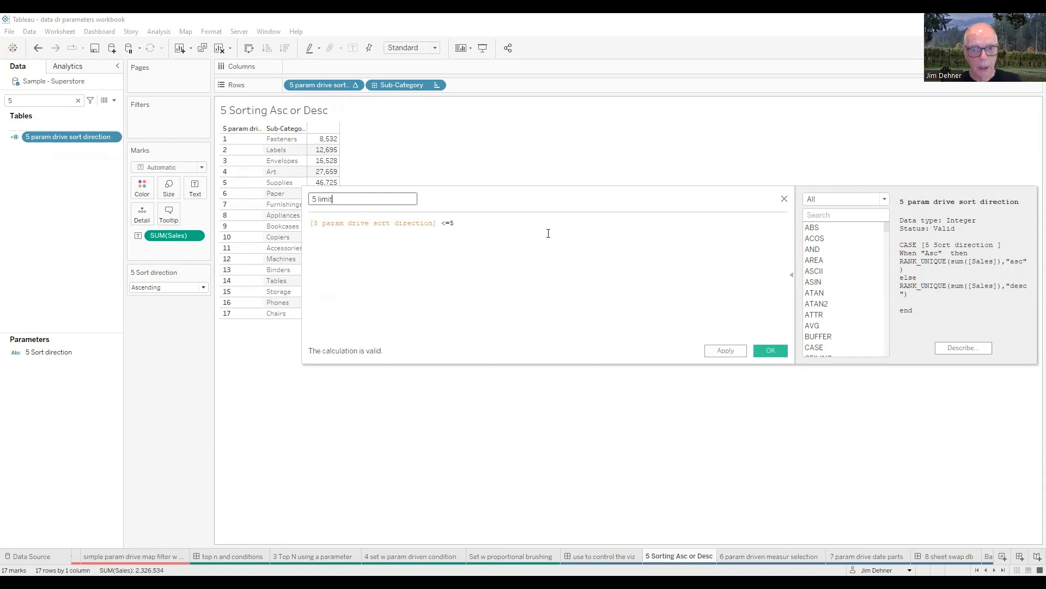
{"action": "left_click", "coordinate": [733, 352]}
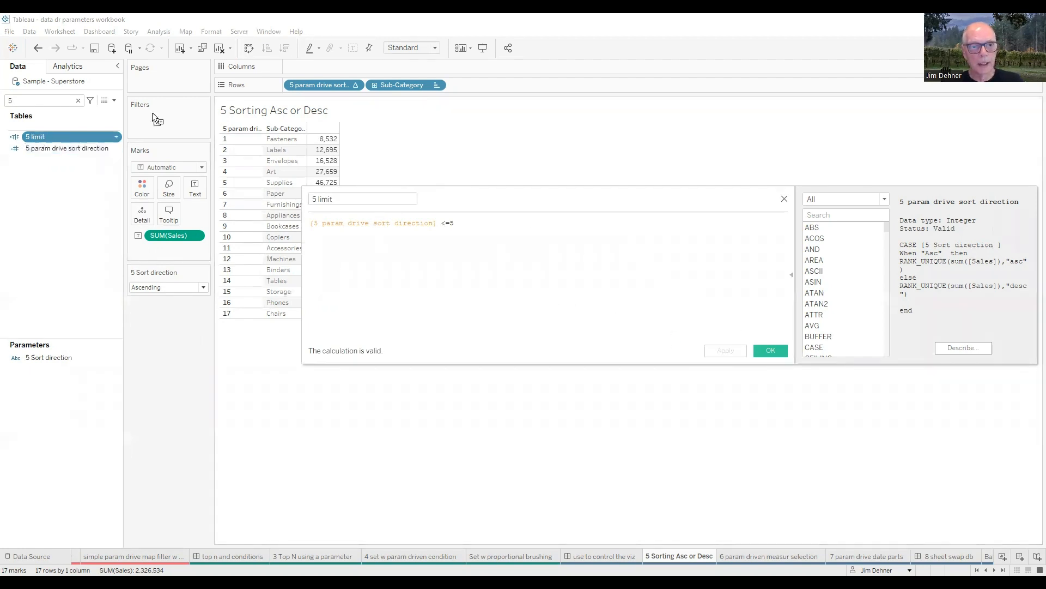
Step: Filter the table to the True values of 5 limit and close the calculation editor
{"action": "left_click_drag", "start_coordinate": [35, 137], "coordinate": [154, 117]}
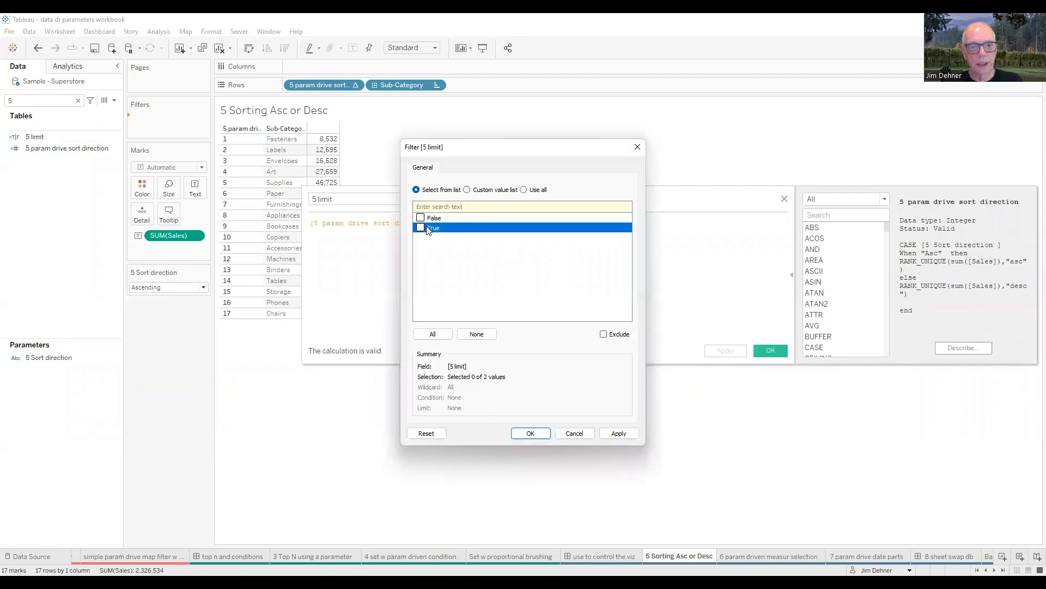
{"action": "left_click", "coordinate": [420, 228]}
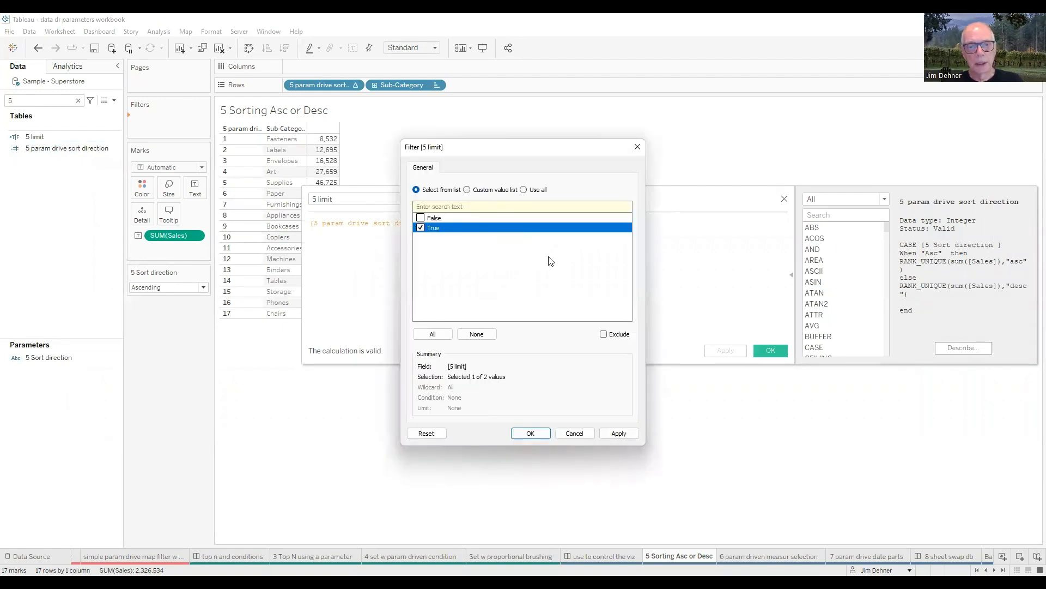
{"action": "left_click", "coordinate": [531, 433]}
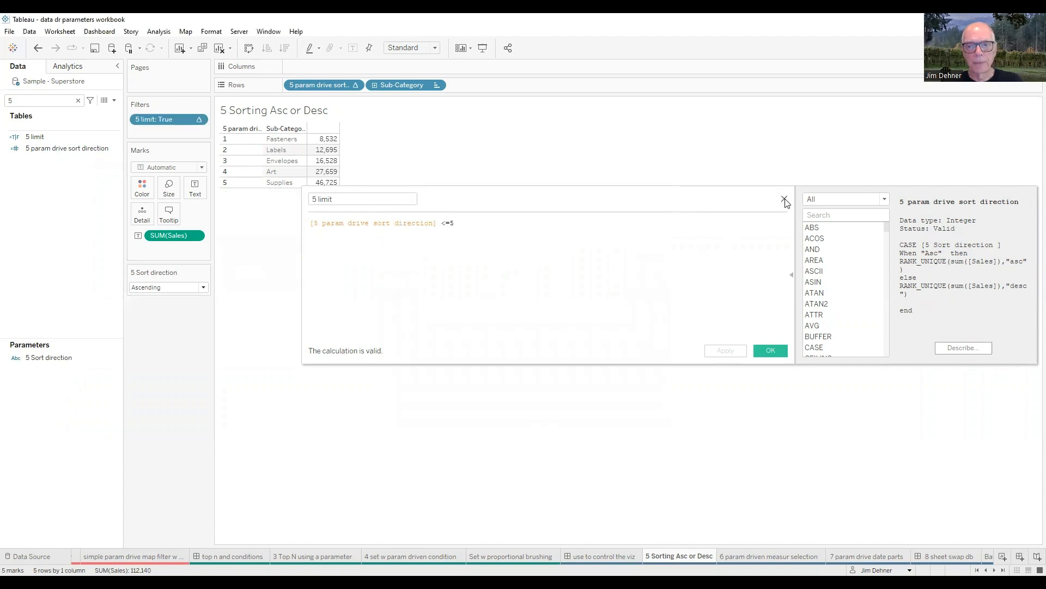
{"action": "left_click", "coordinate": [784, 236]}
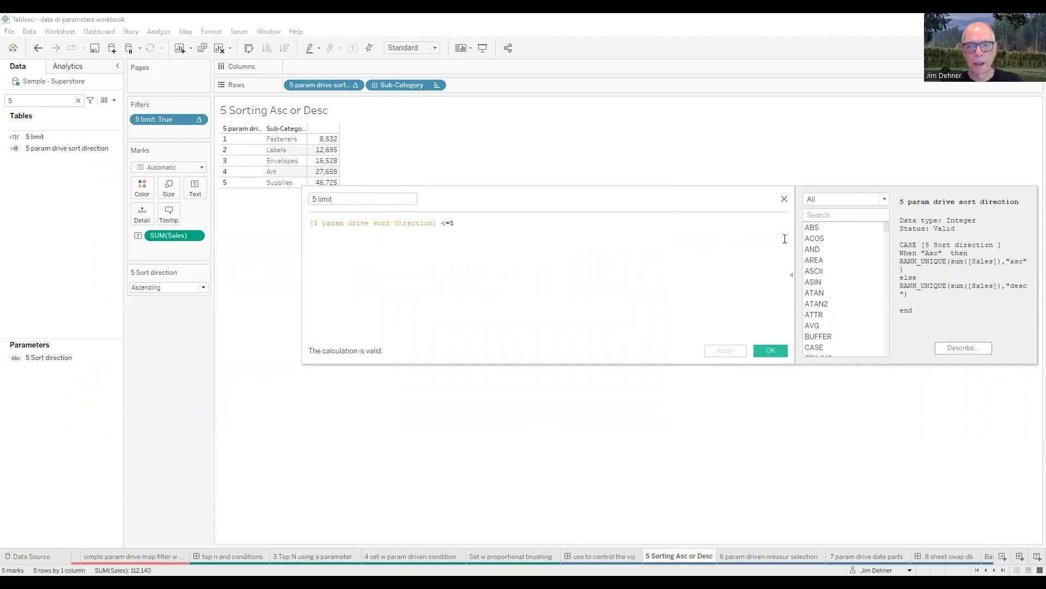
{"action": "left_click", "coordinate": [784, 199]}
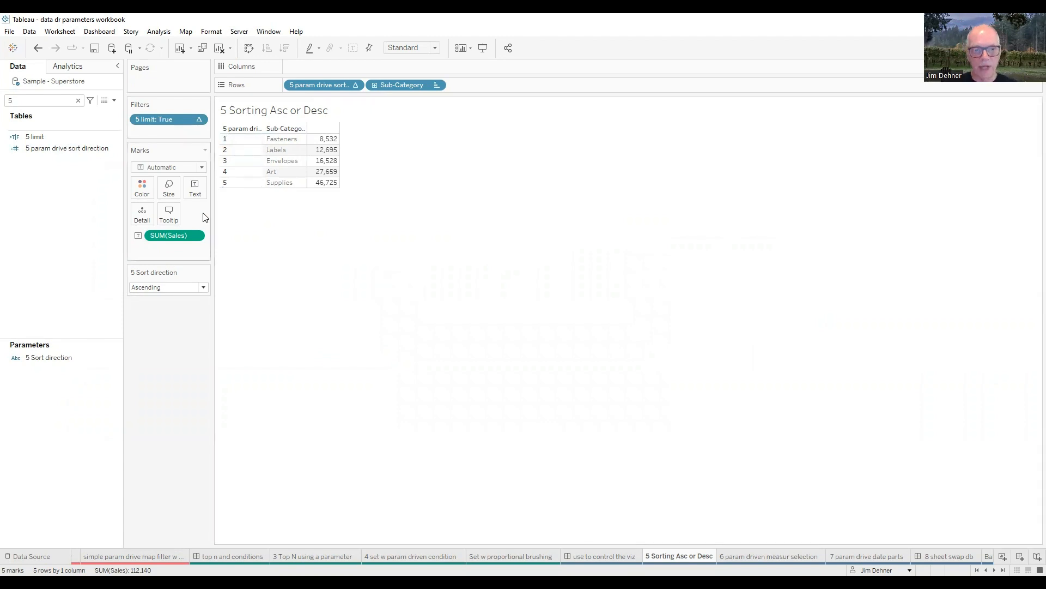
Step: Set the 5 Sort direction parameter to Descending for the filtered table
{"action": "left_click", "coordinate": [203, 289]}
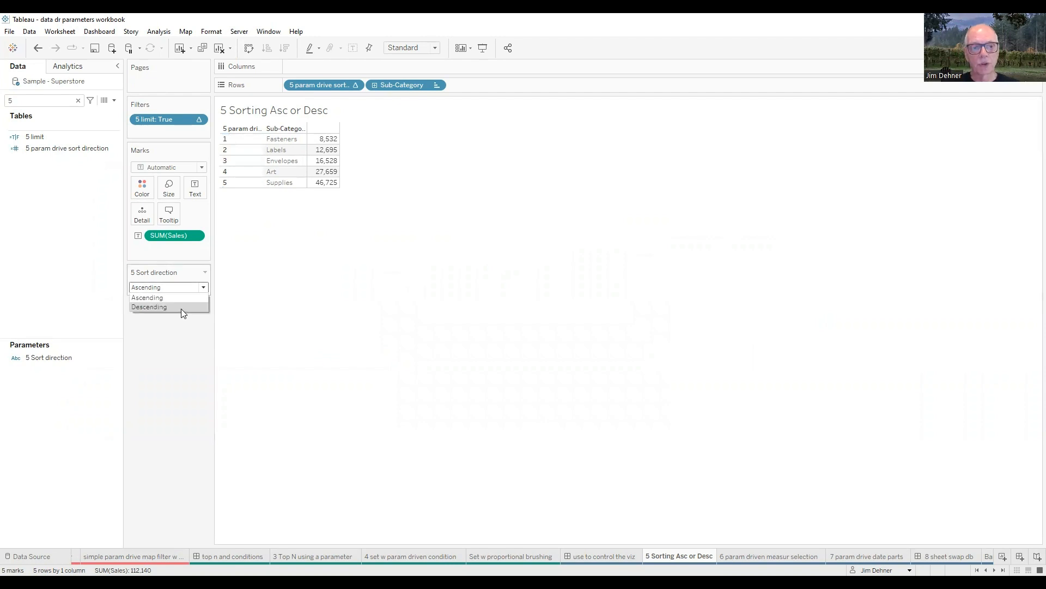
{"action": "left_click", "coordinate": [181, 307]}
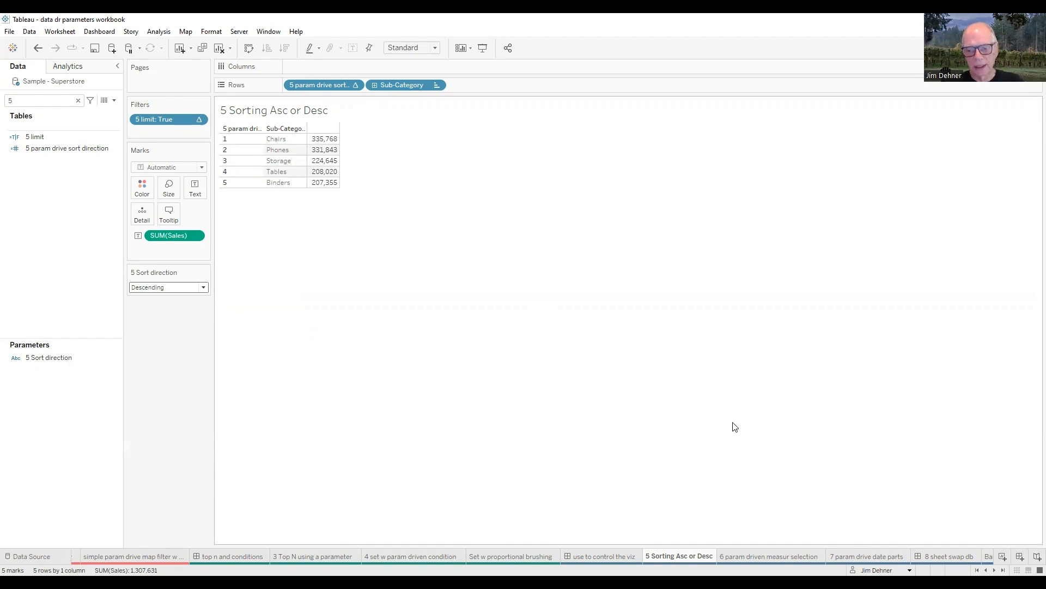
Step: Go to the 6 param driven measur selection sheet and search its fields for 6
{"action": "left_click", "coordinate": [751, 555]}
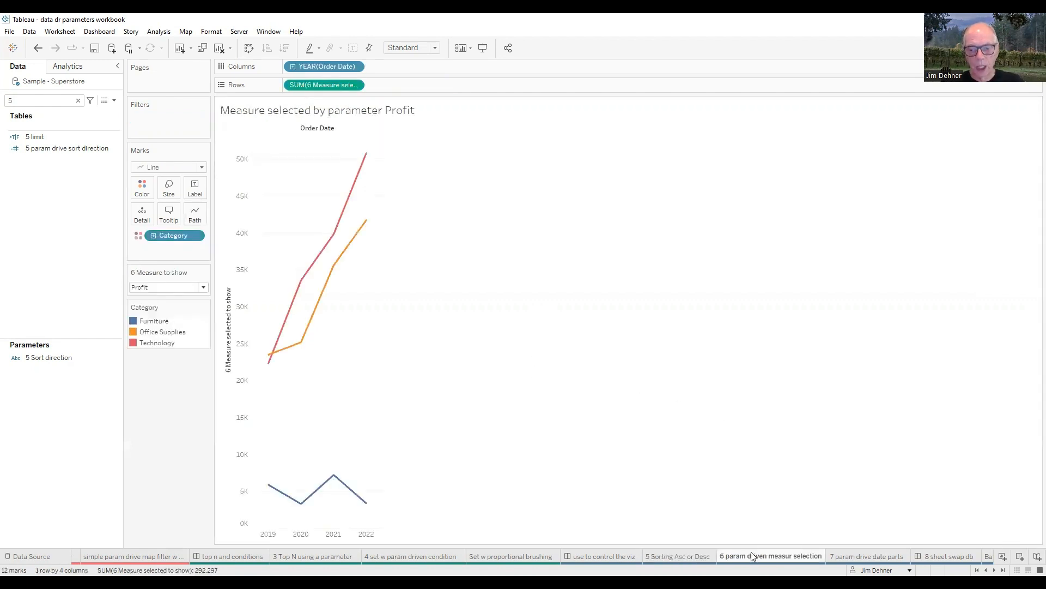
{"action": "left_click", "coordinate": [77, 101]}
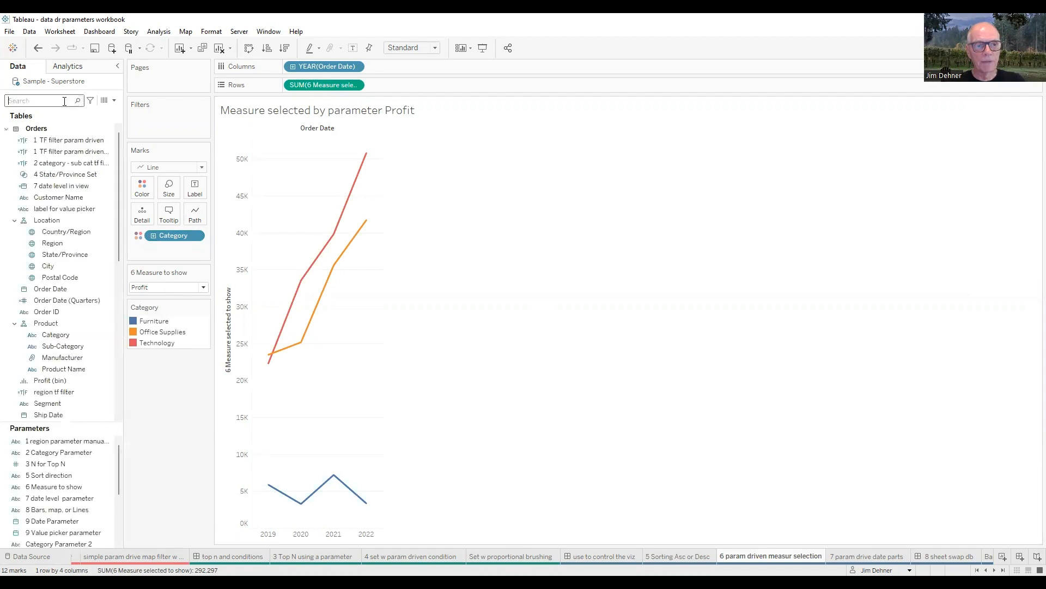
{"action": "type", "text": "6"}
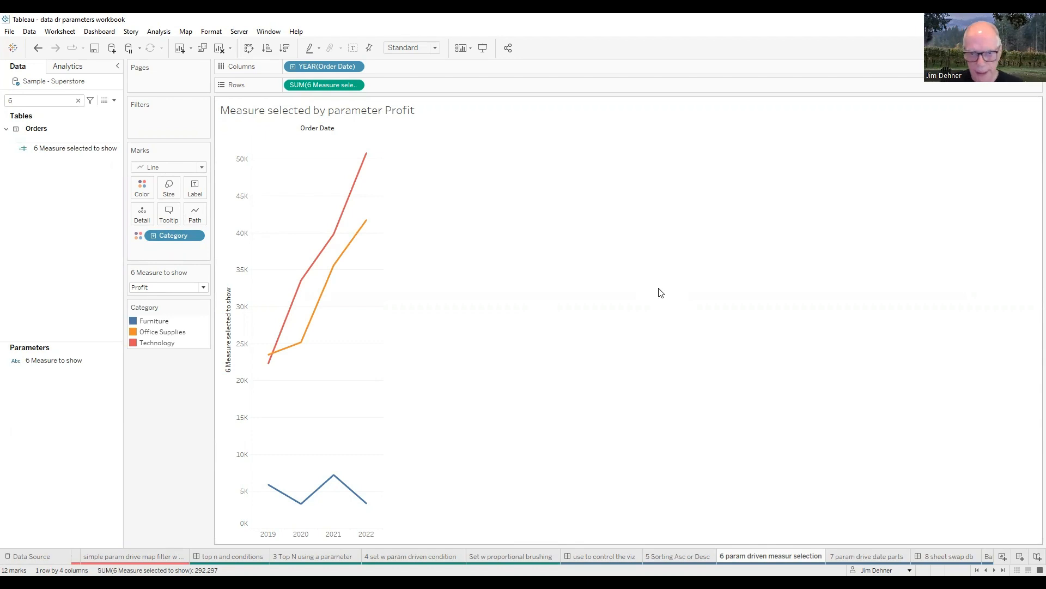
Step: Review the allowable values of the 6 Measure to show parameter and display its control as a single value list
{"action": "left_click", "coordinate": [84, 360]}
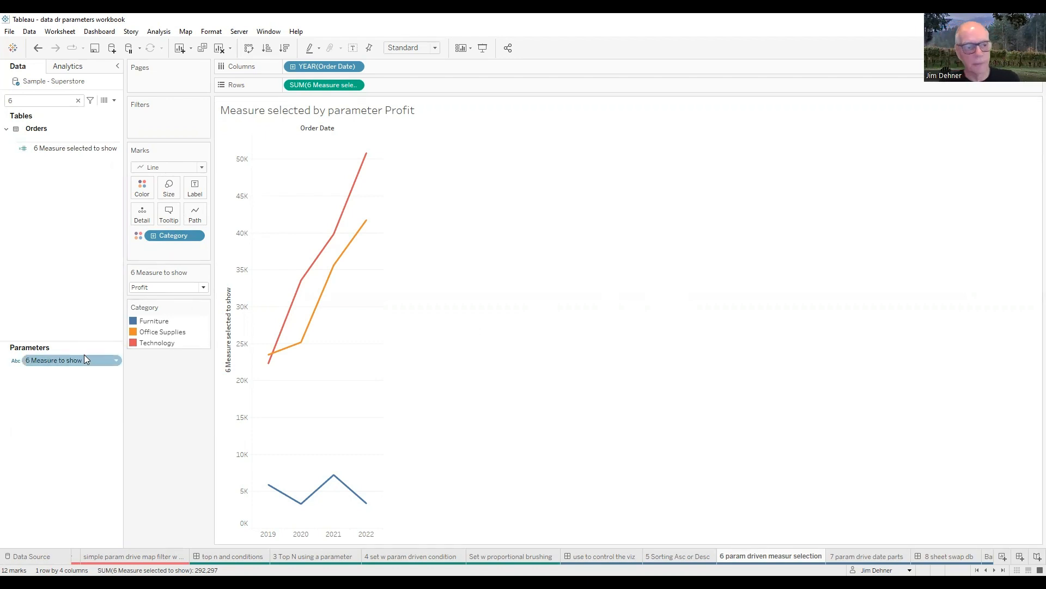
{"action": "right_click", "coordinate": [79, 360]}
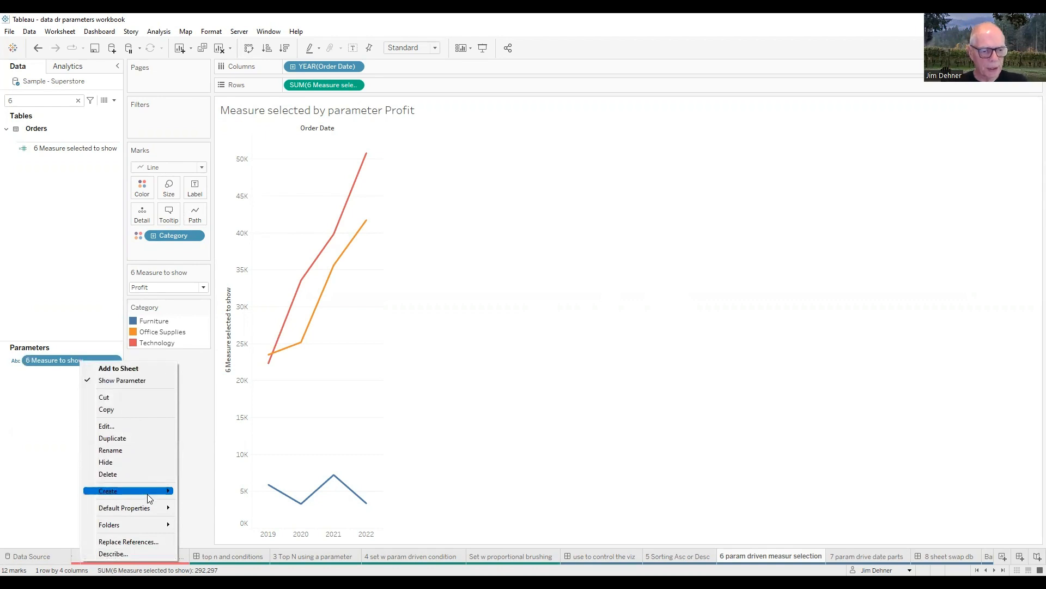
{"action": "left_click", "coordinate": [107, 427]}
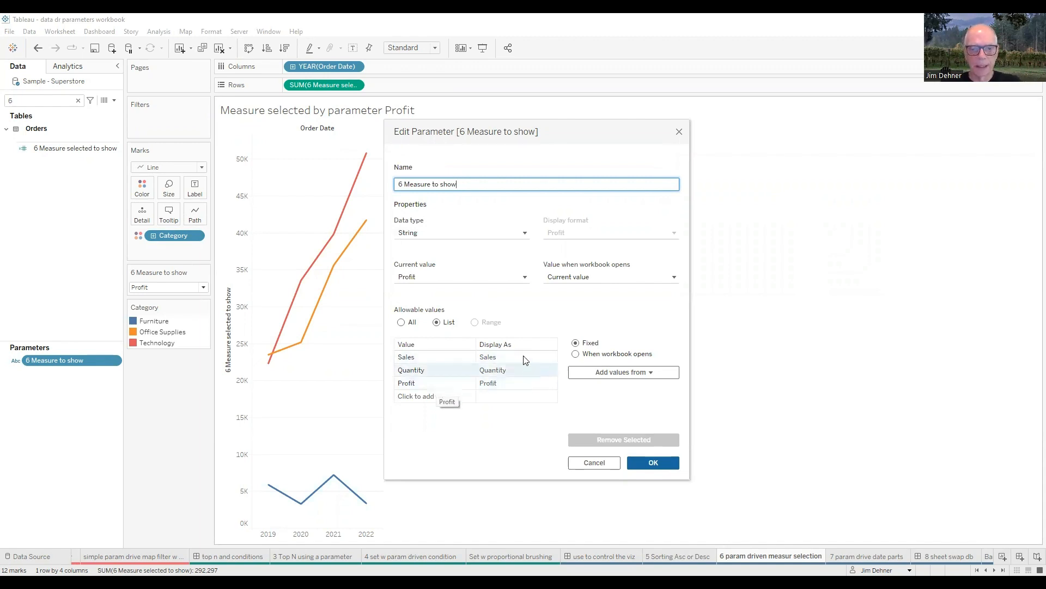
{"action": "left_click", "coordinate": [654, 463]}
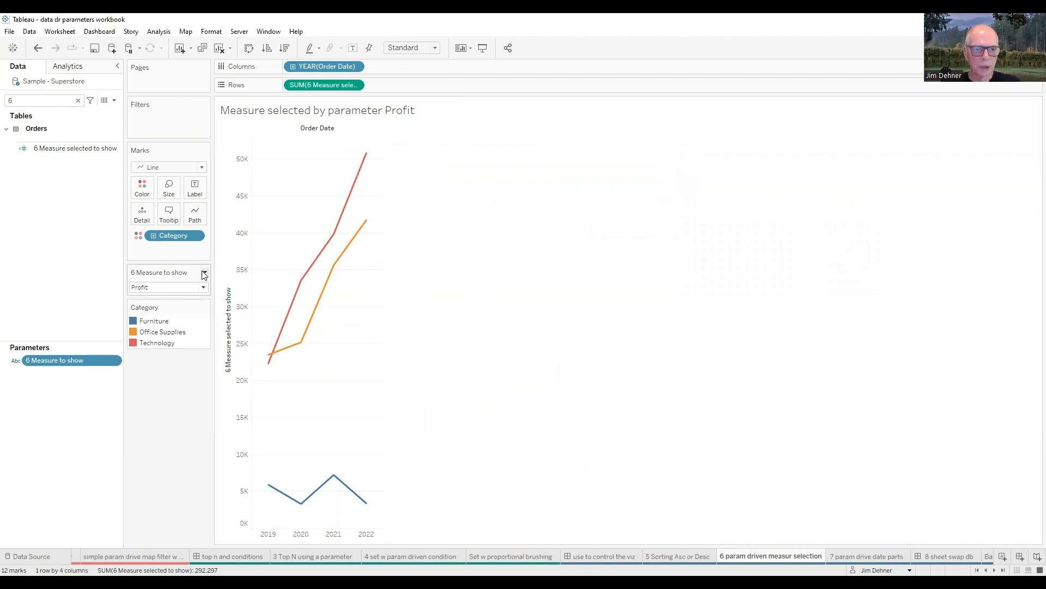
{"action": "left_click", "coordinate": [204, 273]}
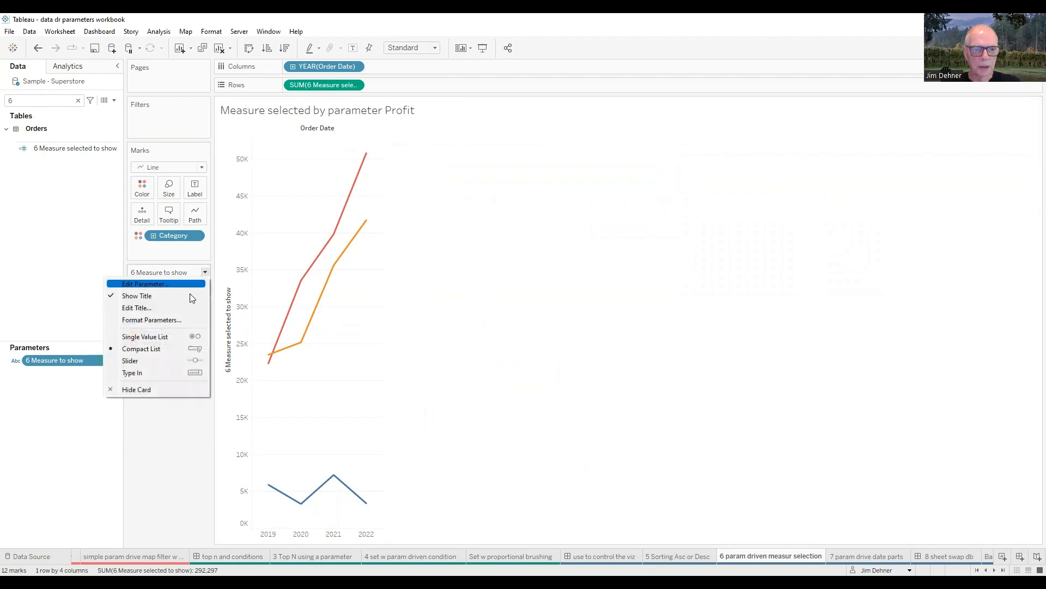
{"action": "left_click", "coordinate": [160, 339]}
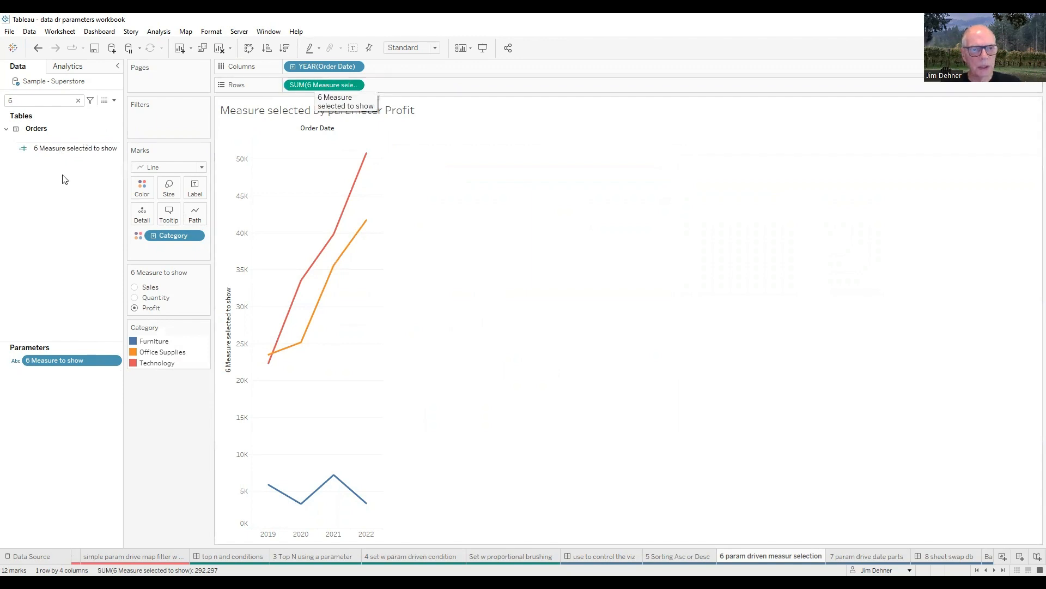
Step: Review the CASE formula of the 6 Measure selected to show field beside the chart and close the editor
{"action": "right_click", "coordinate": [61, 151]}
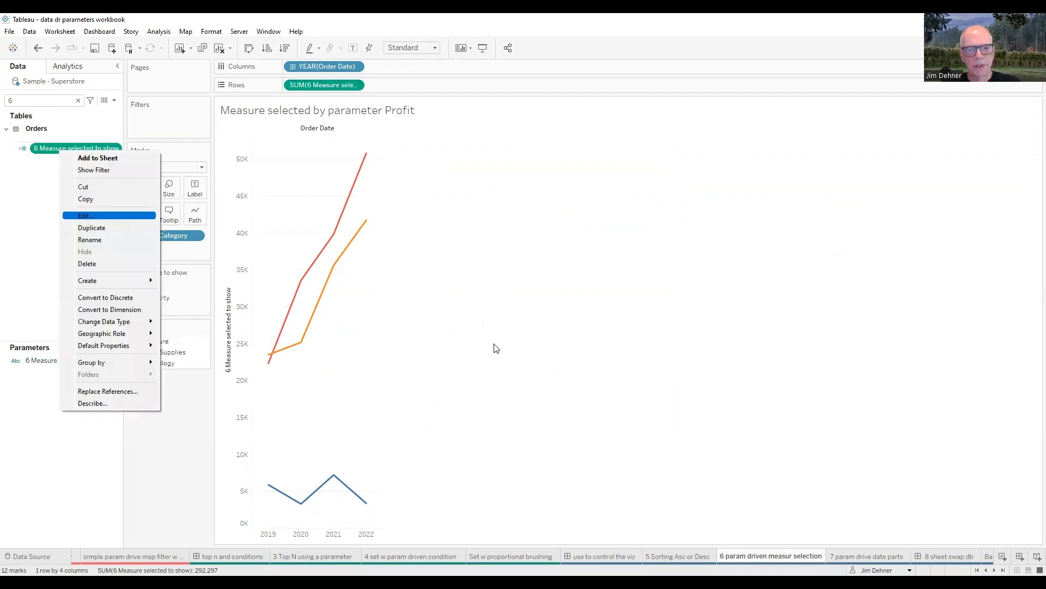
{"action": "key", "text": "Return"}
{"action": "scroll", "coordinate": [591, 341], "scroll_direction": "up", "scroll_amount": 3}
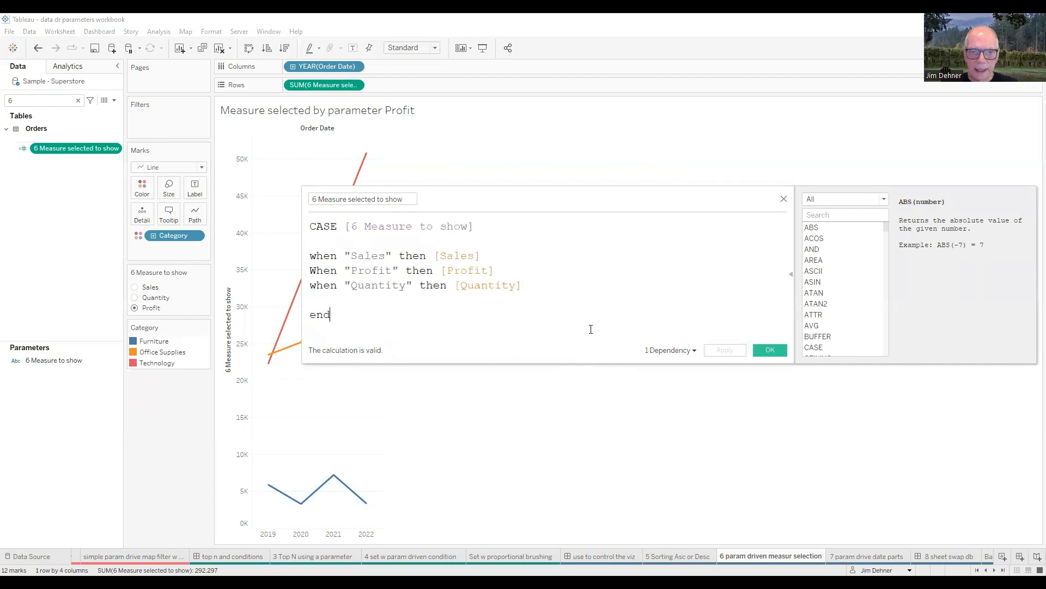
{"action": "left_click_drag", "start_coordinate": [562, 200], "coordinate": [734, 193]}
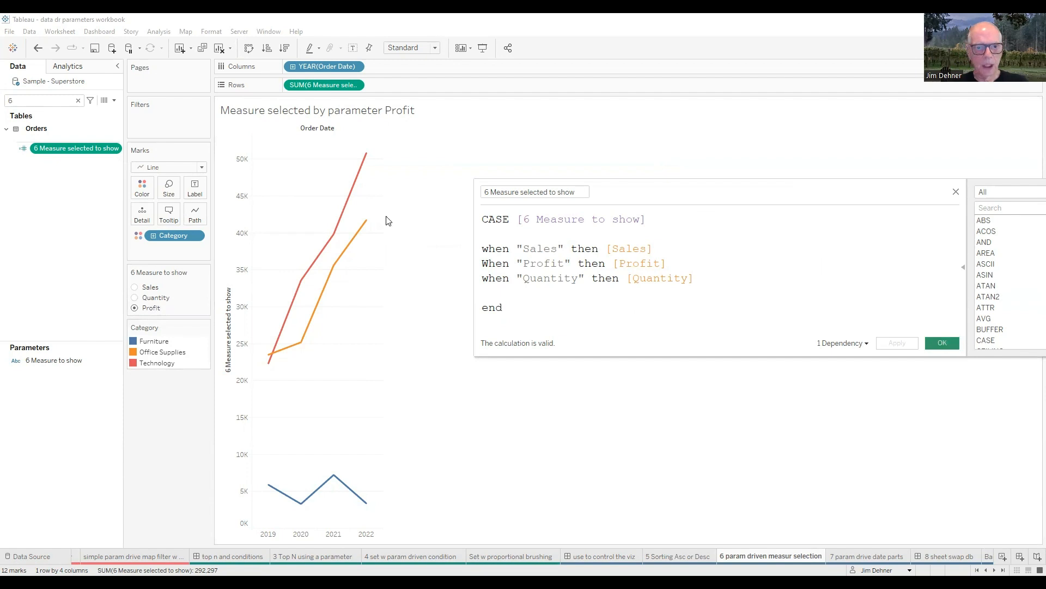
{"action": "left_click", "coordinate": [942, 343]}
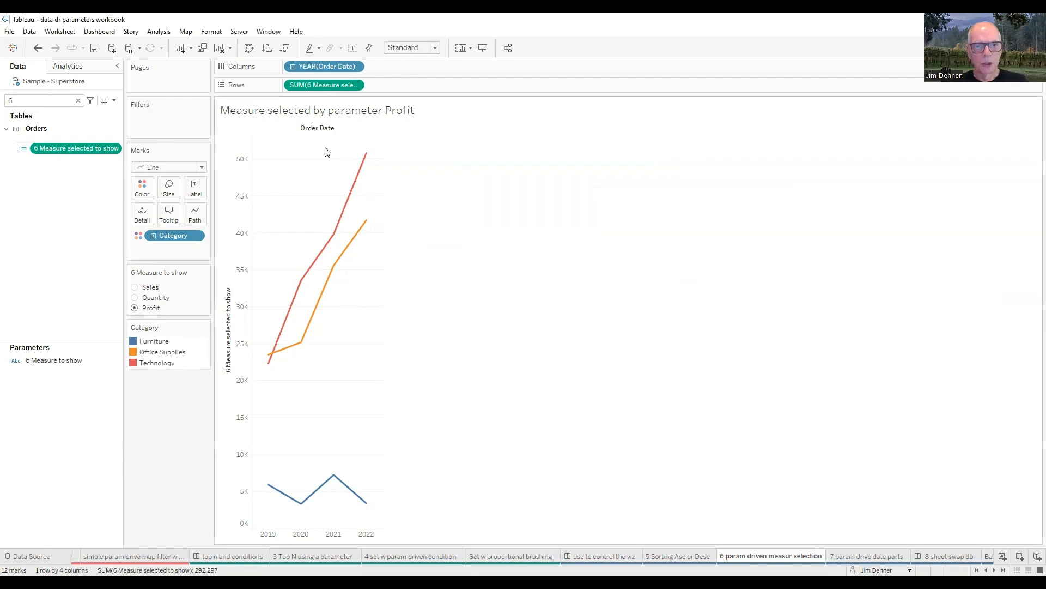
Step: Switch the 6 Measure to show parameter to Sales, Quantity and back to Profit to compare the line chart for each measure
{"action": "left_click", "coordinate": [135, 287]}
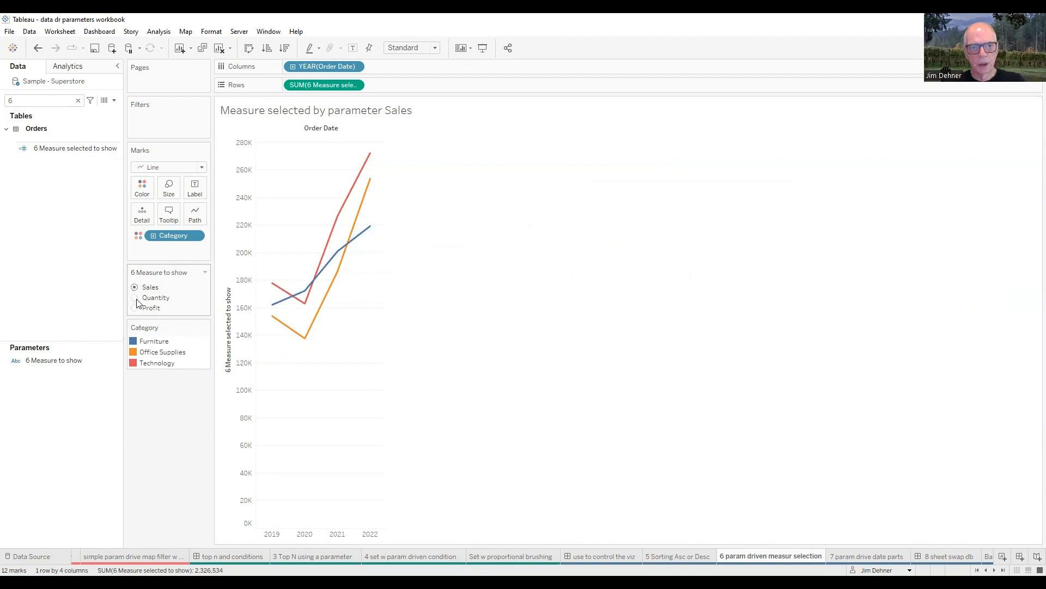
{"action": "left_click", "coordinate": [136, 299]}
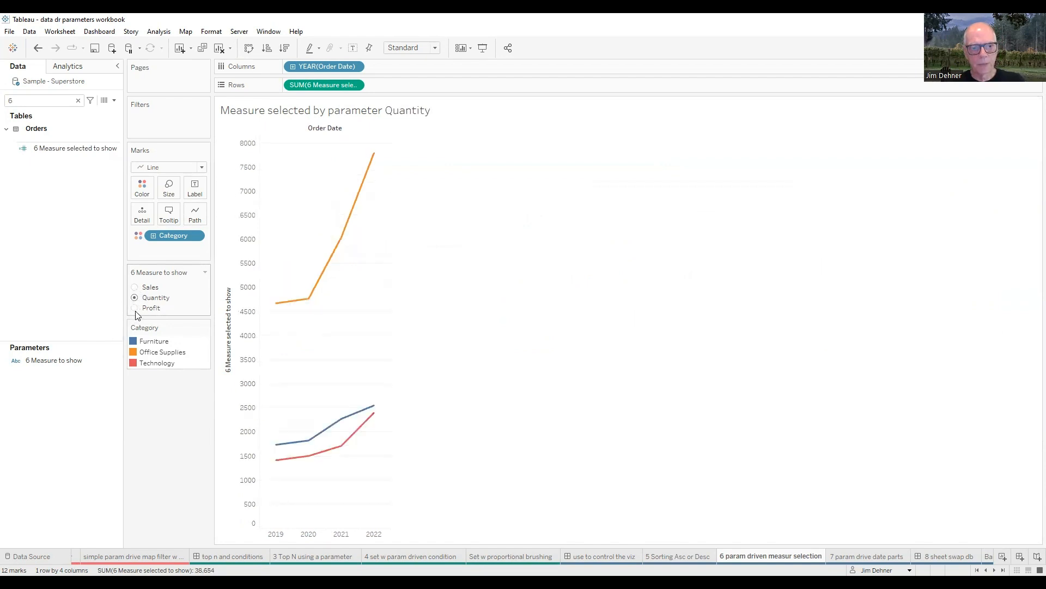
{"action": "left_click", "coordinate": [135, 309]}
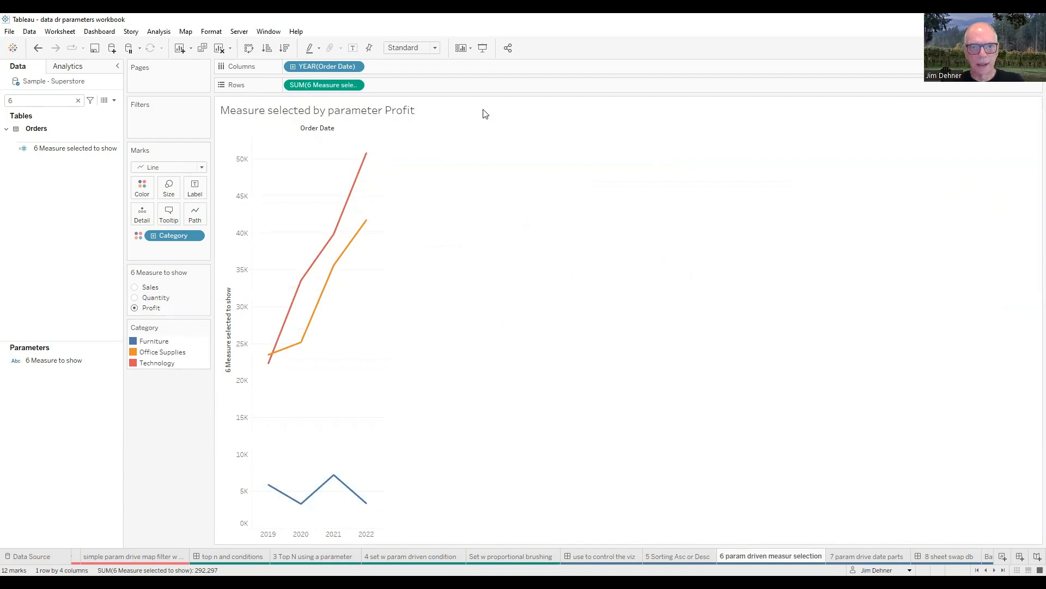
Step: Review how the chart title inserts the 6 Measure to show parameter and close the title editor without changes
{"action": "left_click", "coordinate": [1034, 106]}
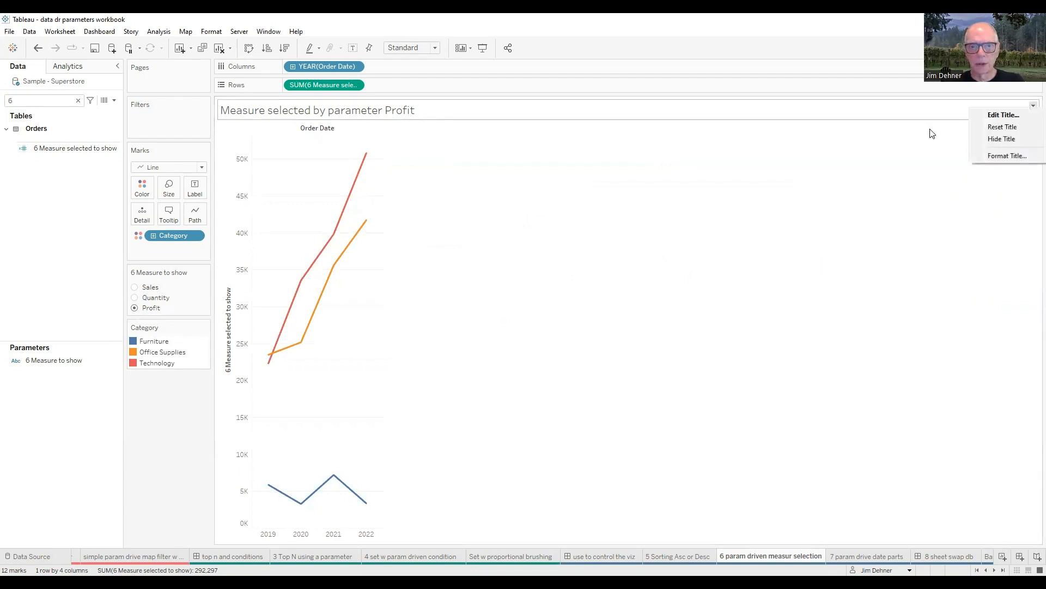
{"action": "left_click", "coordinate": [1008, 119]}
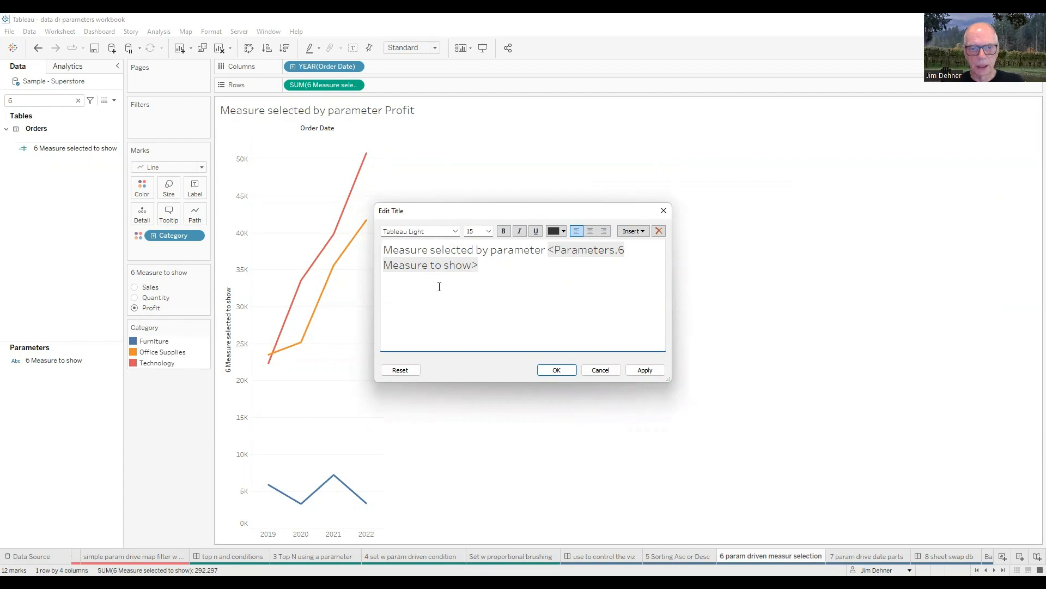
{"action": "left_click", "coordinate": [646, 231]}
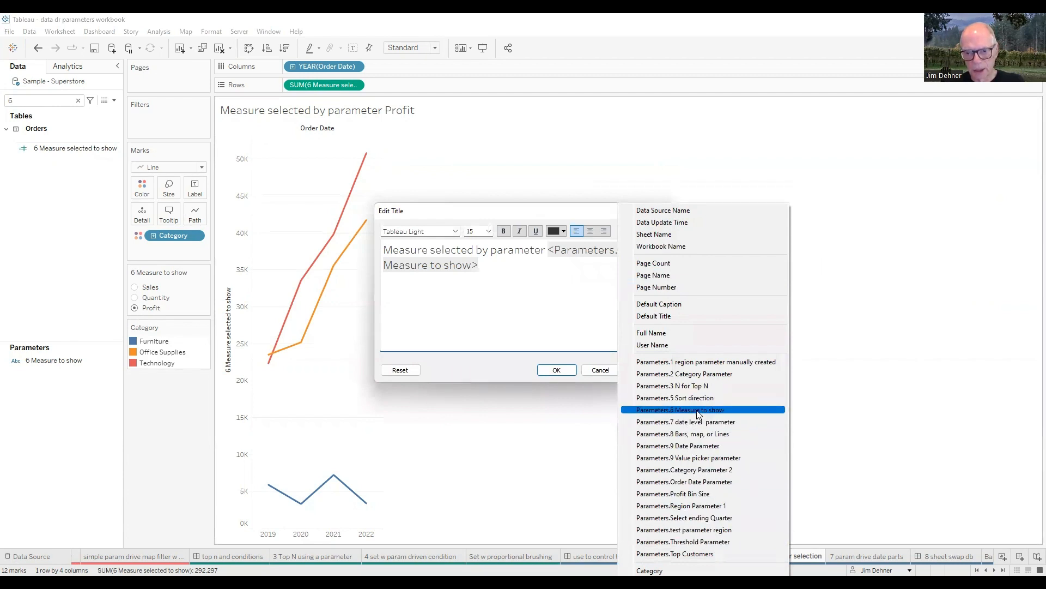
{"action": "left_click", "coordinate": [486, 454]}
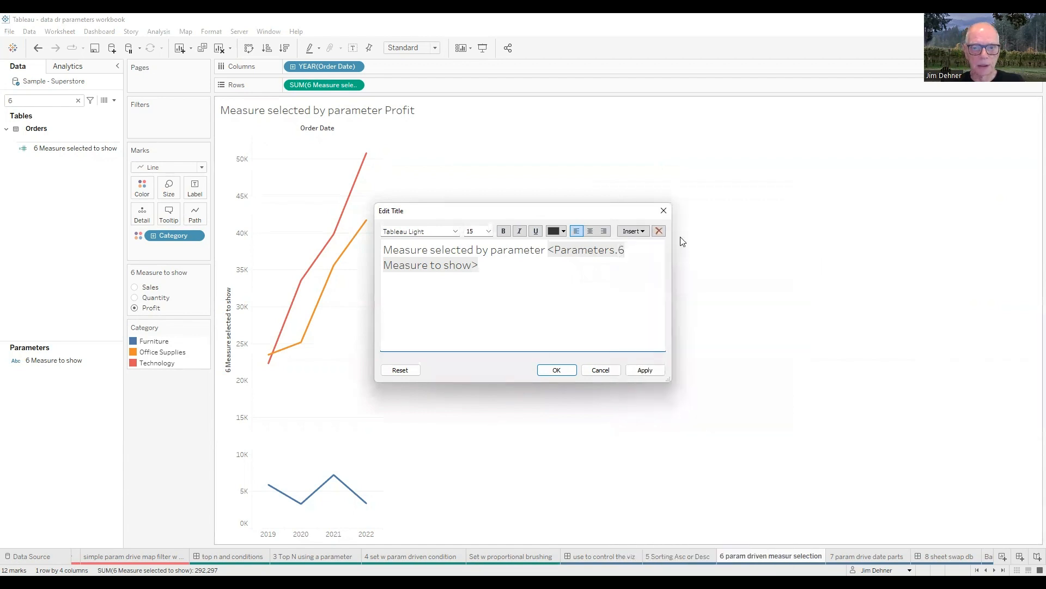
{"action": "left_click", "coordinate": [664, 212]}
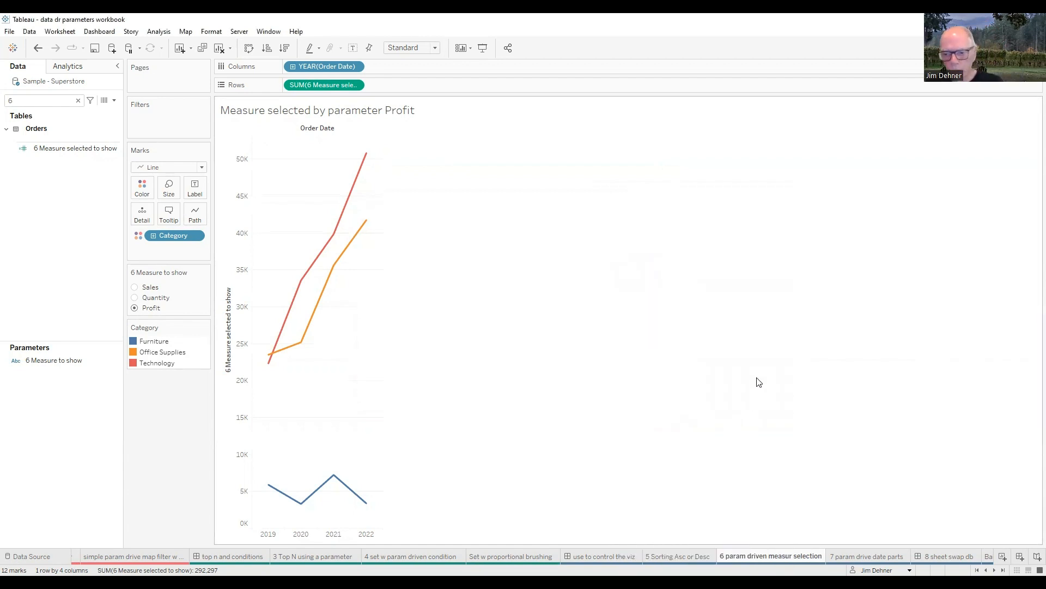
Step: Go to the 7 param drive date parts sheet and search its fields for 7
{"action": "key", "text": "ctrl+Tab"}
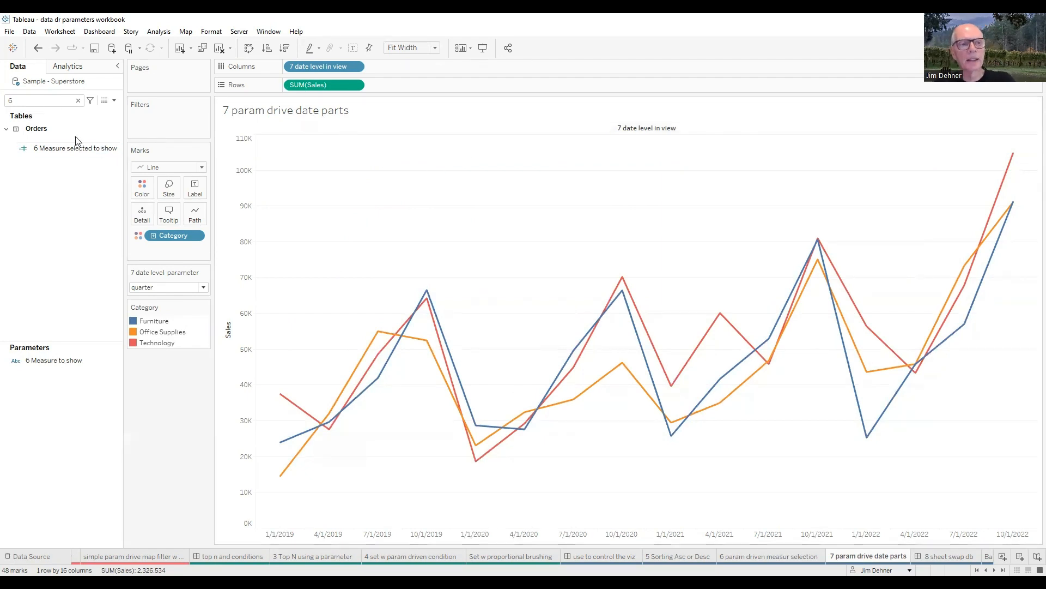
{"action": "key", "text": "BackSpace"}
{"action": "type", "text": "7"}
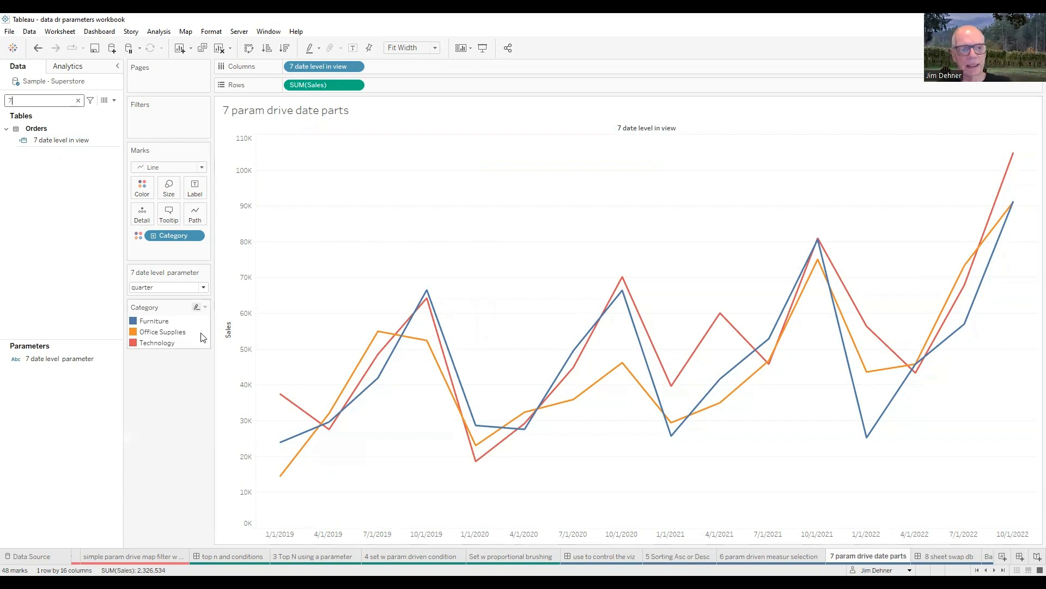
Step: Review the allowable values of the 7 date level parameter and close its settings
{"action": "left_click", "coordinate": [69, 363]}
{"action": "right_click", "coordinate": [69, 362]}
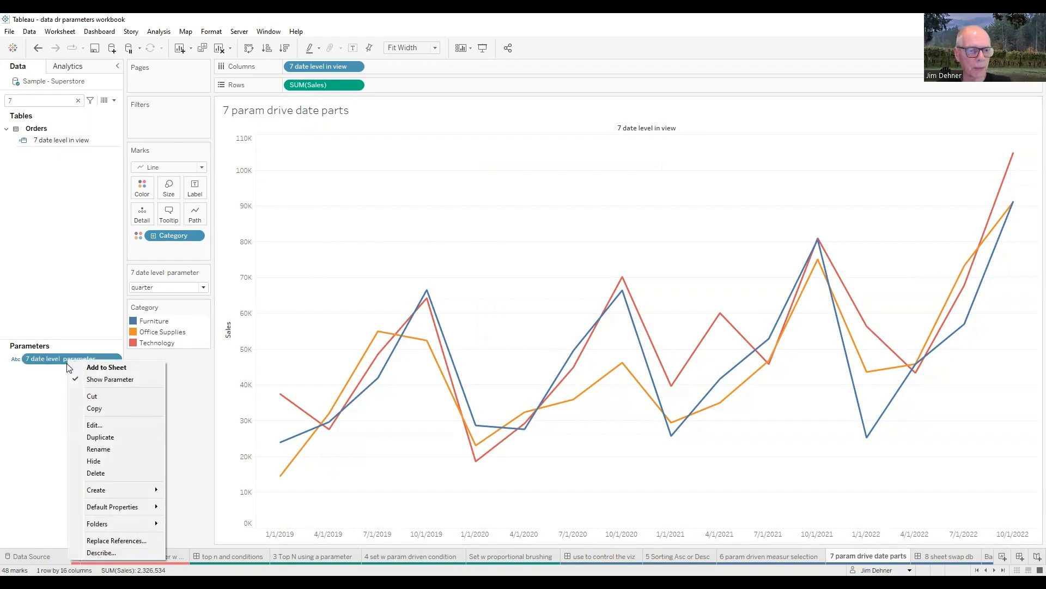
{"action": "left_click", "coordinate": [92, 425]}
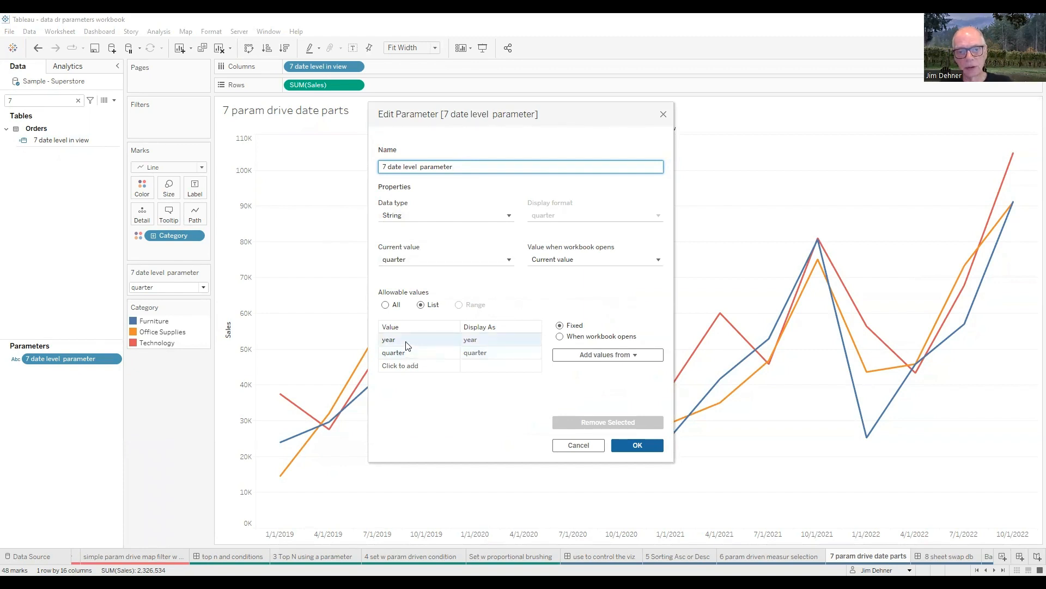
{"action": "left_click_drag", "start_coordinate": [408, 345], "coordinate": [409, 362]}
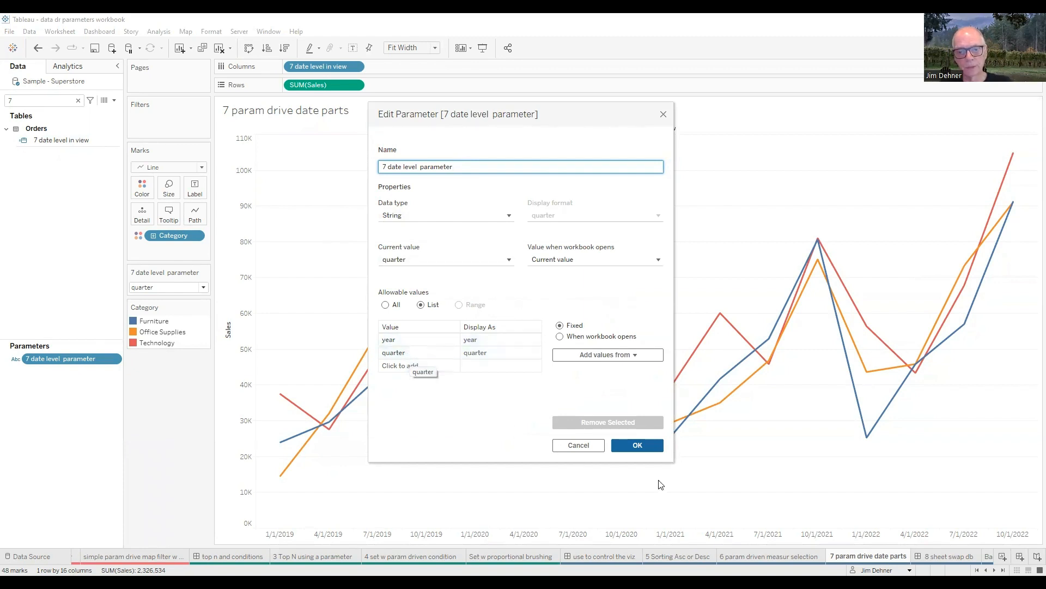
{"action": "left_click", "coordinate": [650, 448]}
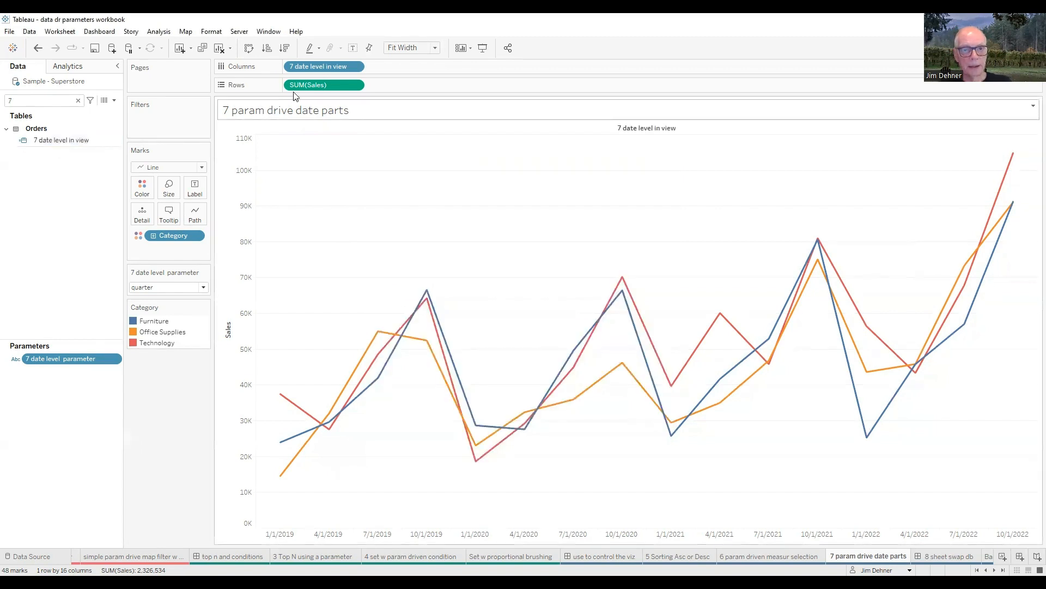
Step: Review the CASE formula of the 7 date level in view field and its date options on Columns
{"action": "right_click", "coordinate": [55, 142]}
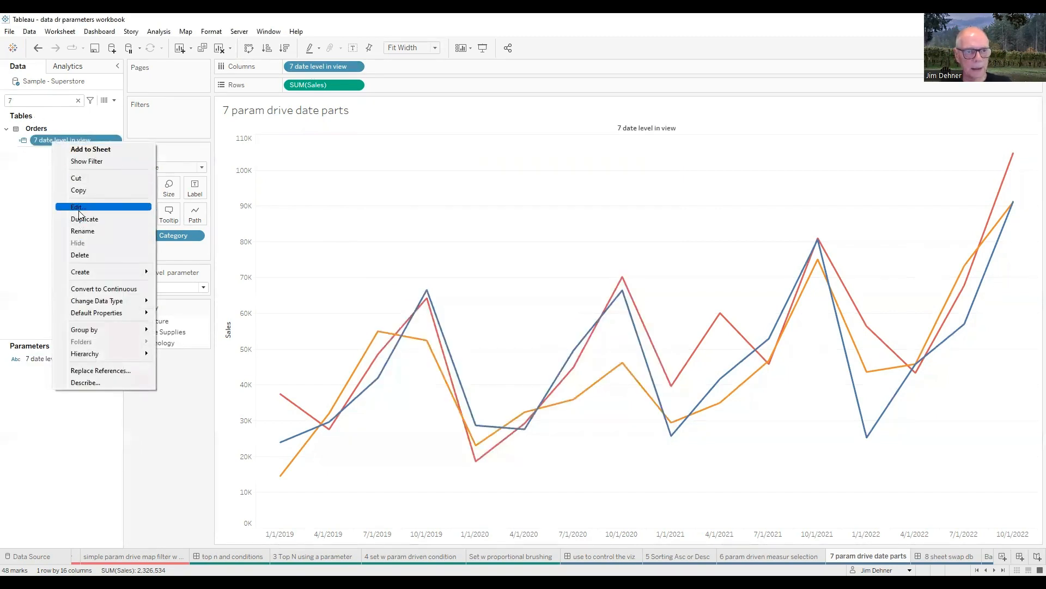
{"action": "key", "text": "Return"}
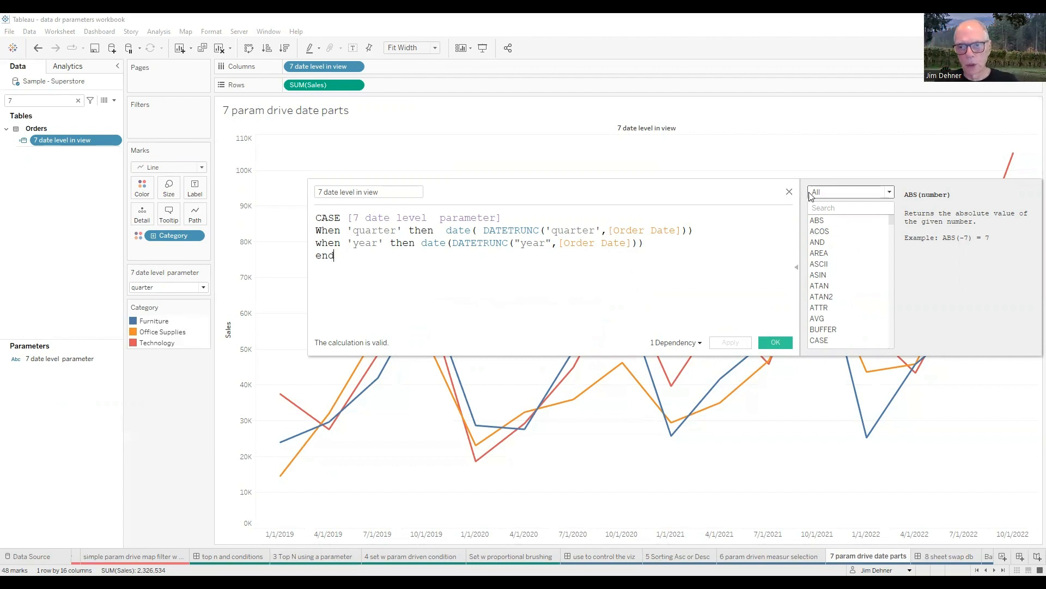
{"action": "left_click", "coordinate": [789, 193]}
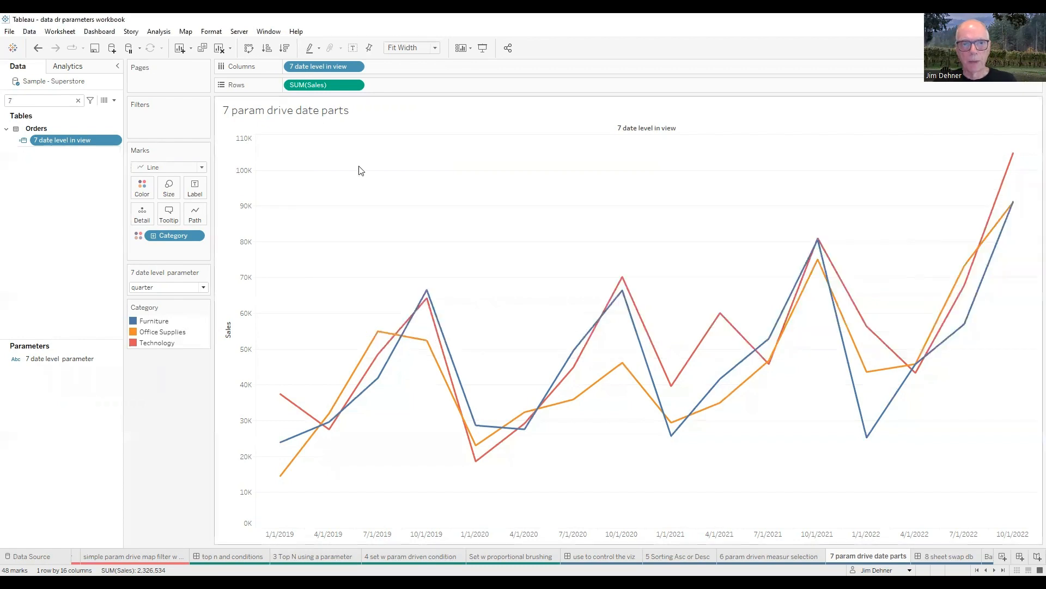
{"action": "right_click", "coordinate": [323, 68]}
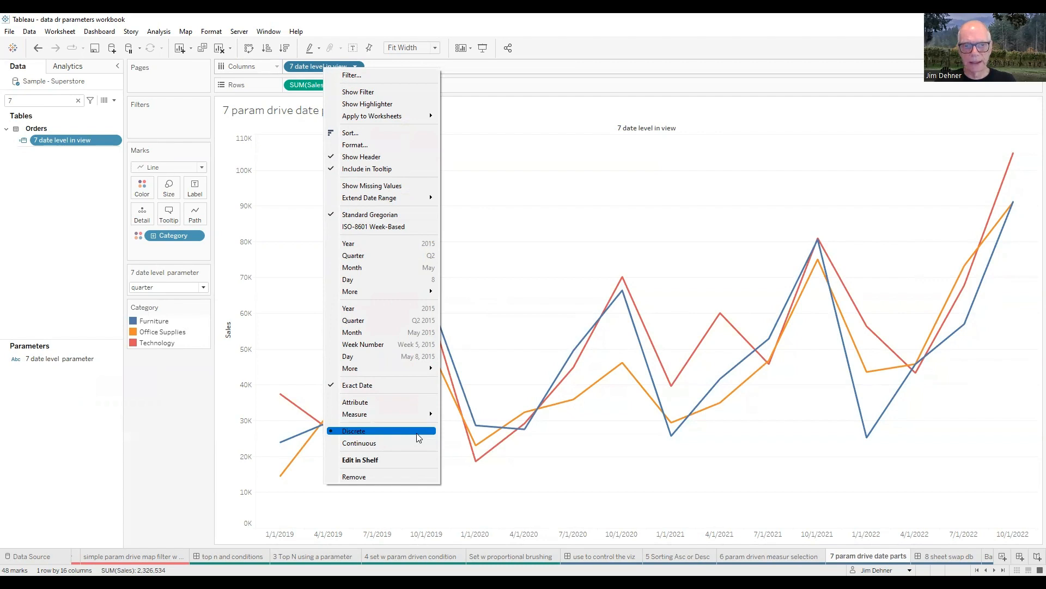
{"action": "left_click", "coordinate": [604, 174]}
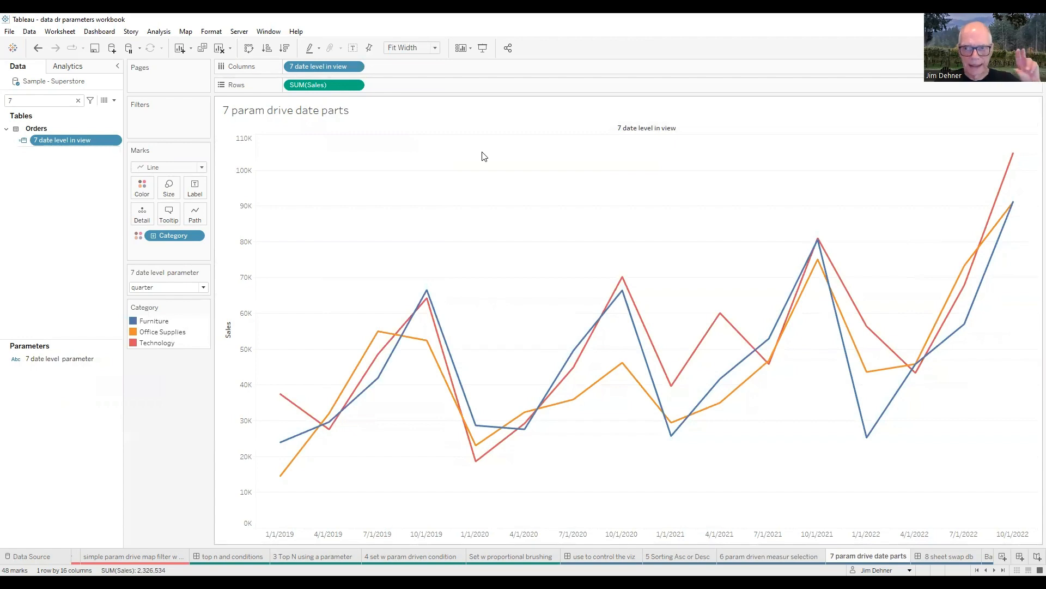
Step: Switch the 7 date level parameter to year and back to quarter to compare the date levels in the chart
{"action": "left_click", "coordinate": [204, 291]}
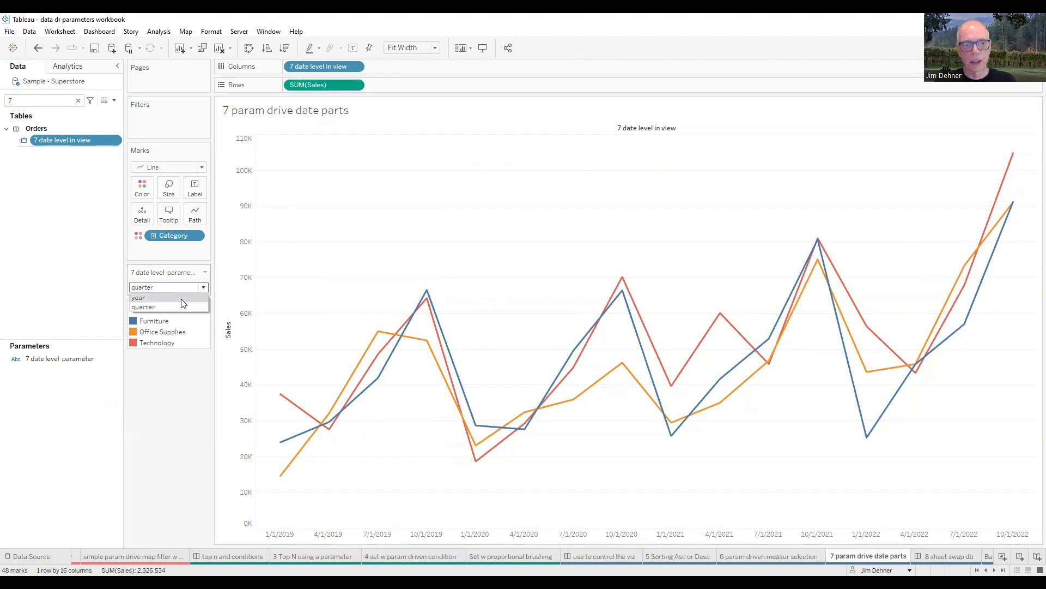
{"action": "left_click", "coordinate": [182, 299]}
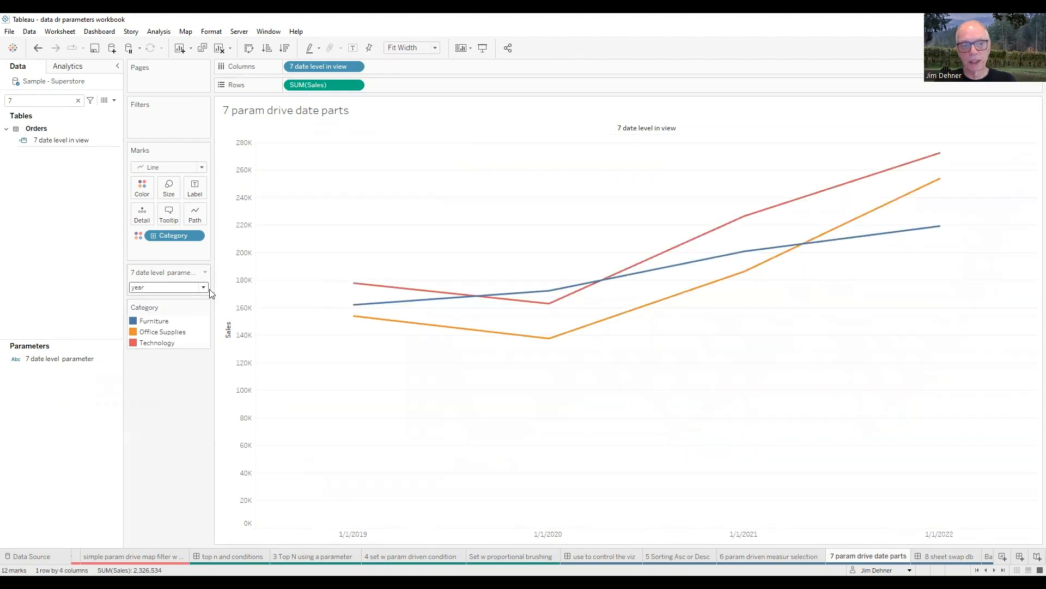
{"action": "left_click", "coordinate": [205, 291]}
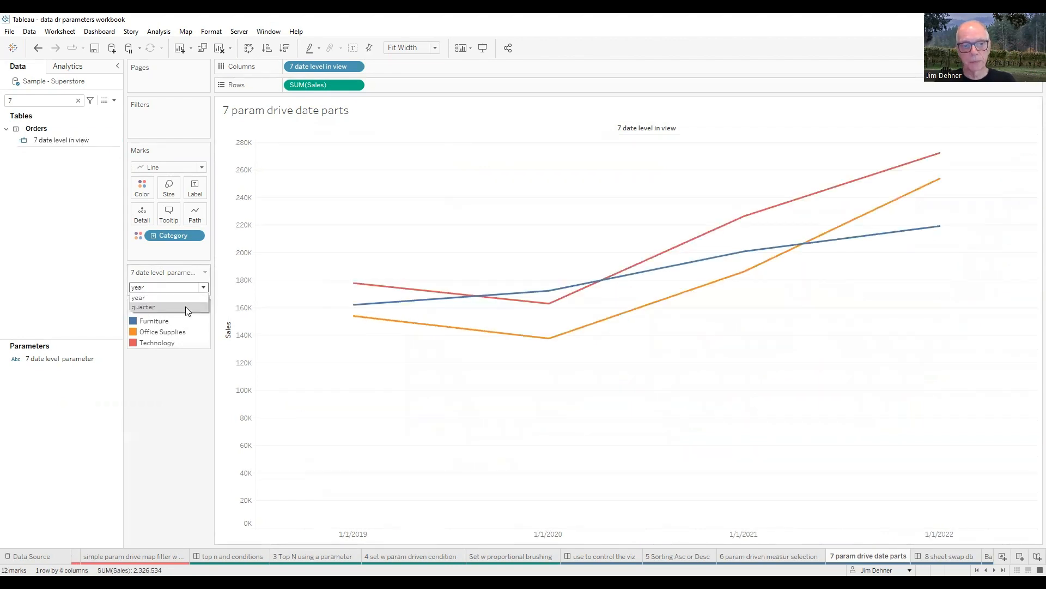
{"action": "left_click", "coordinate": [185, 306]}
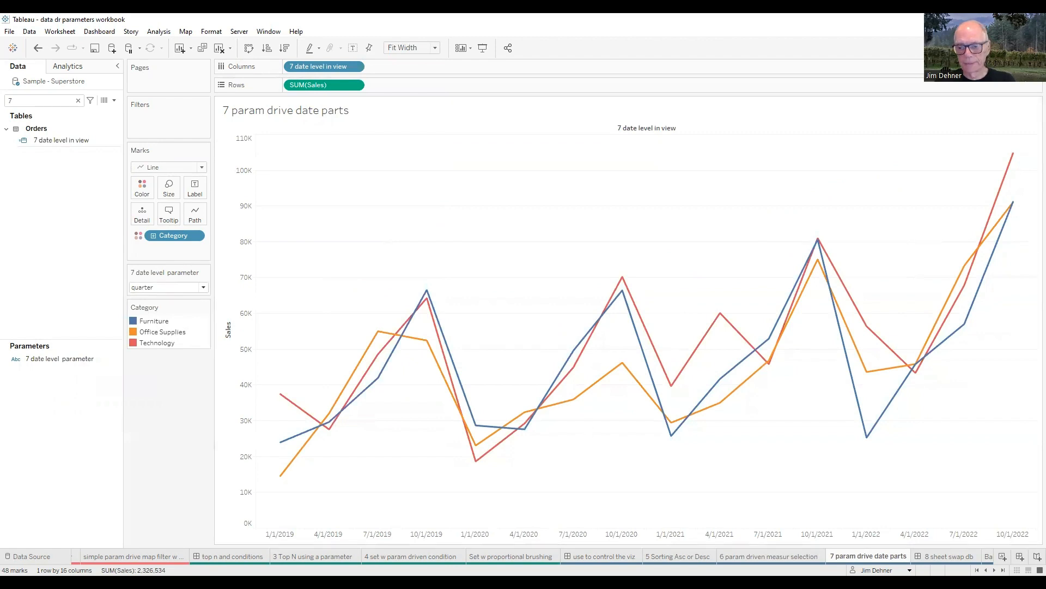
Step: Open the 8 sheet swap db dashboard and switch its viz type parameter to Map, Lines and back to Bars
{"action": "scroll", "coordinate": [676, 553], "scroll_direction": "down", "scroll_amount": 3}
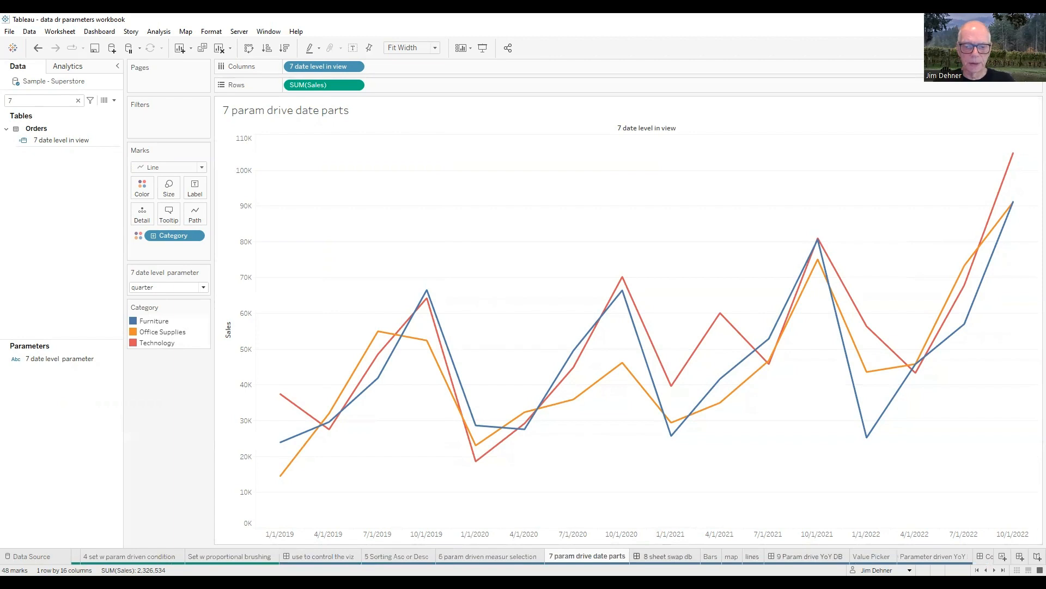
{"action": "left_click", "coordinate": [664, 556]}
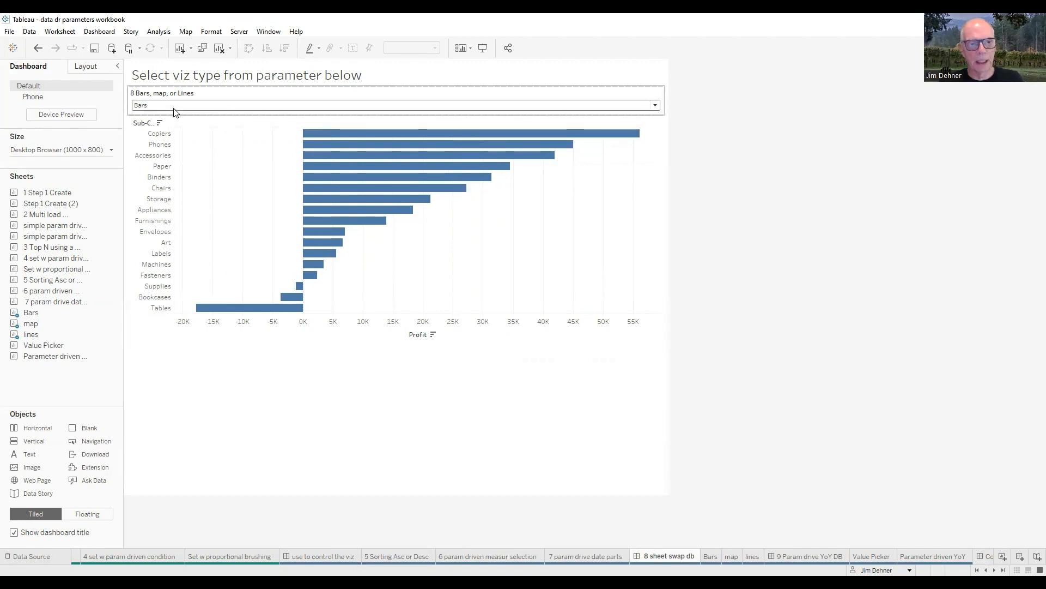
{"action": "left_click", "coordinate": [656, 105]}
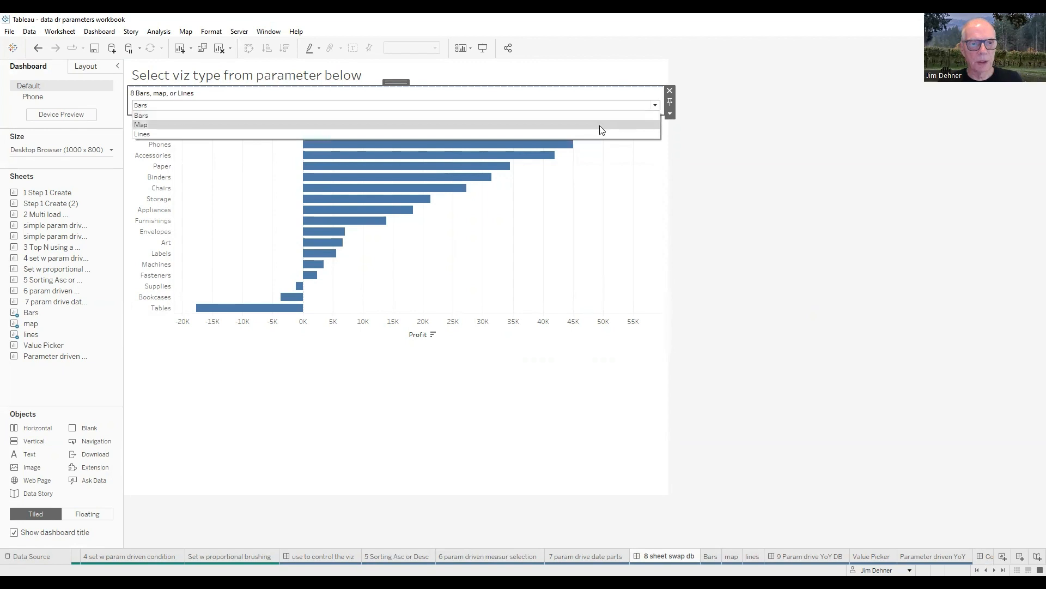
{"action": "left_click", "coordinate": [601, 125]}
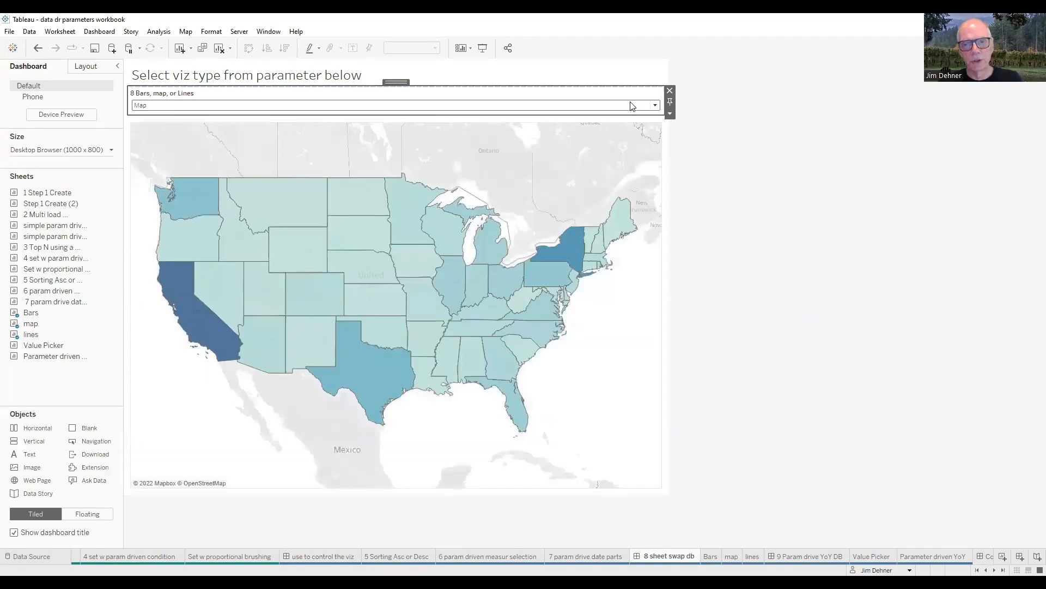
{"action": "left_click", "coordinate": [656, 107]}
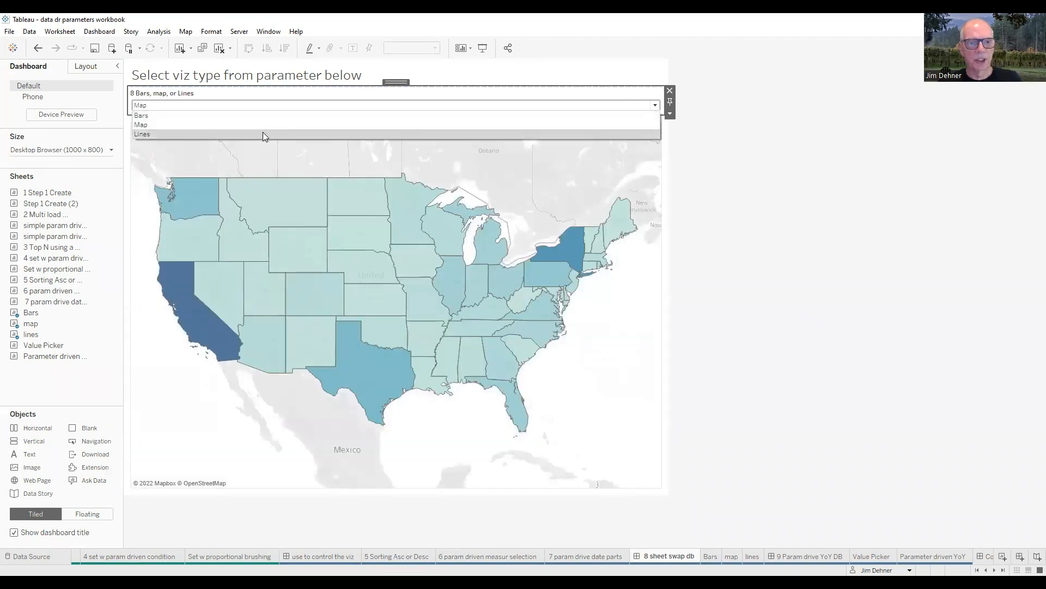
{"action": "left_click", "coordinate": [418, 134]}
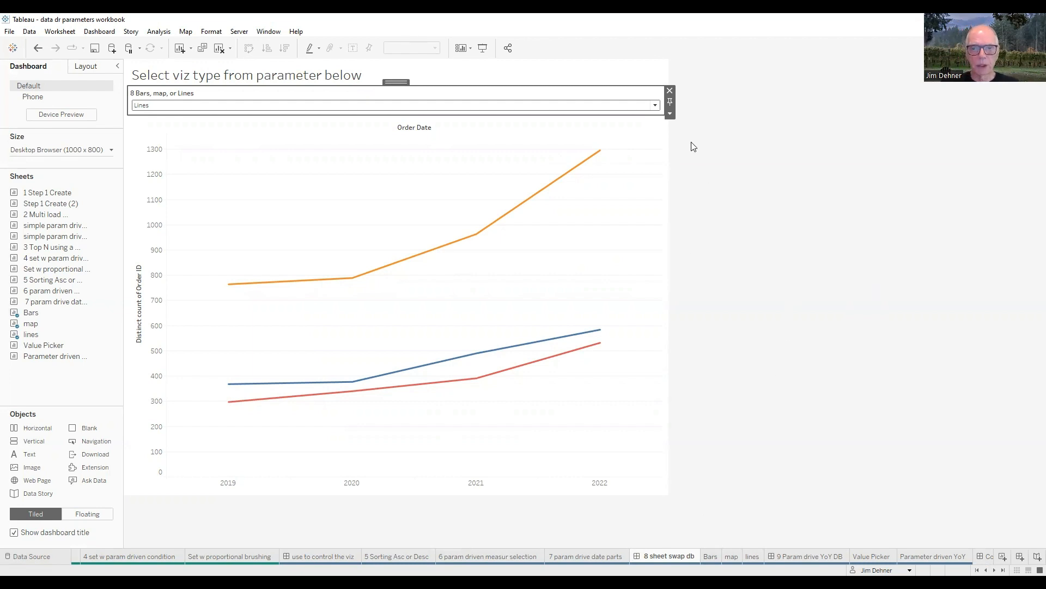
{"action": "left_click", "coordinate": [572, 110]}
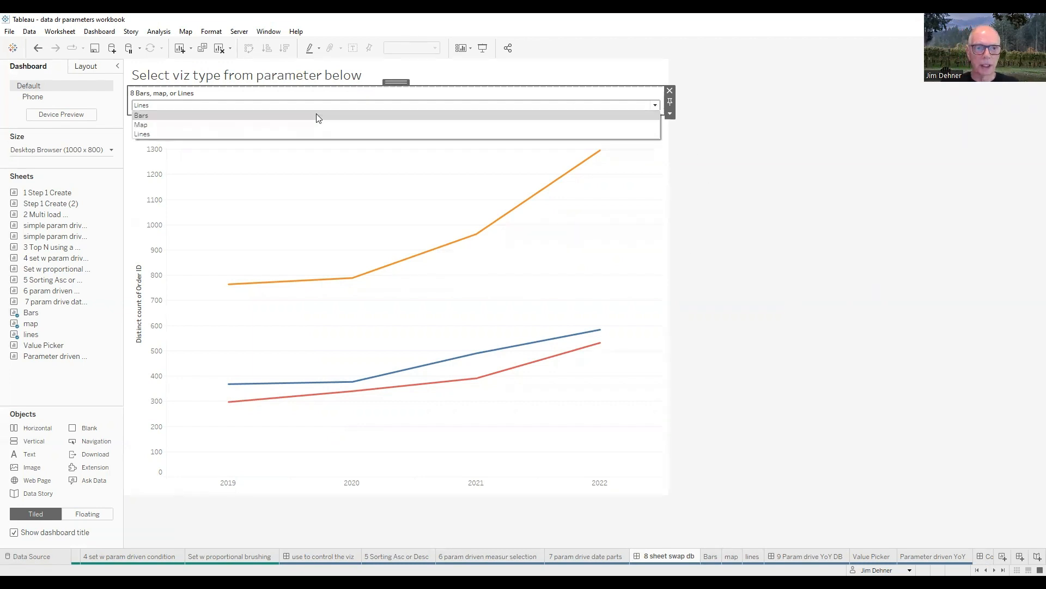
{"action": "left_click", "coordinate": [316, 114]}
Step: Go to the Bars sheet and search its fields for 8
{"action": "left_click", "coordinate": [710, 556]}
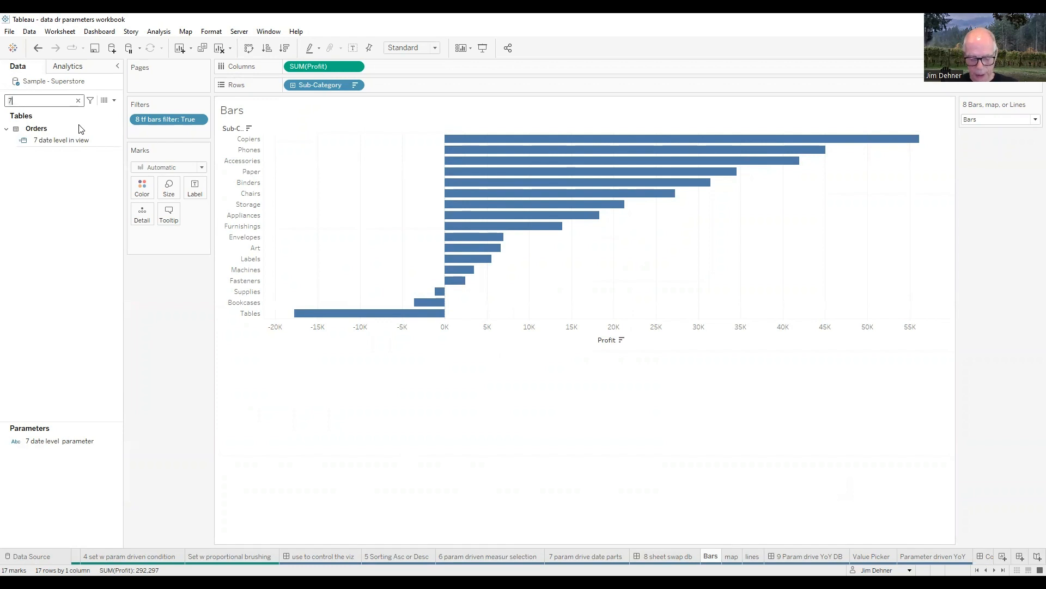
{"action": "key", "text": "BackSpace"}
{"action": "type", "text": "8"}
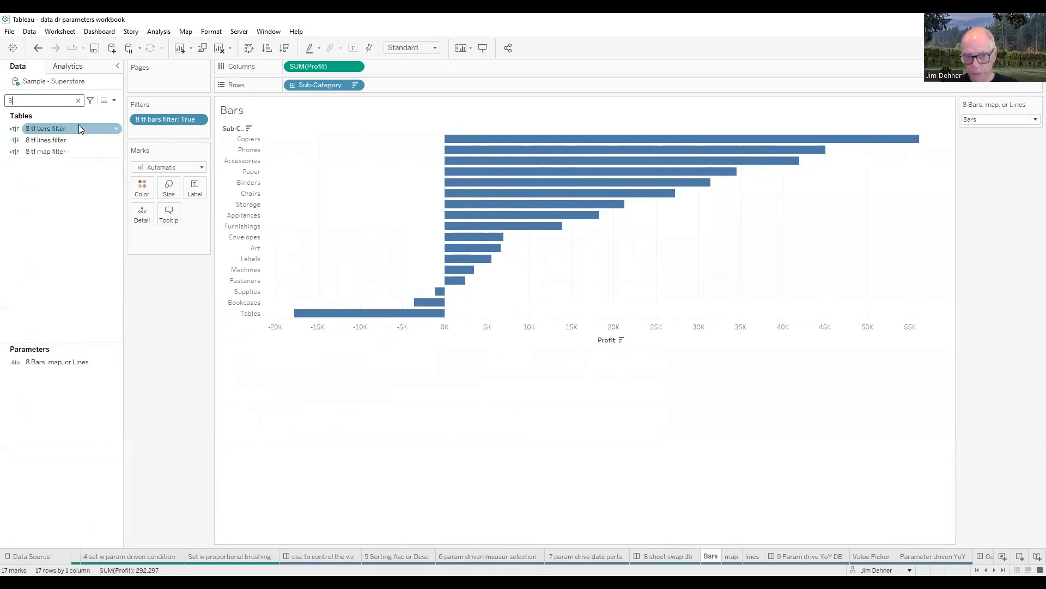
Step: Review the allowable values of the 8 Bars, map, or Lines parameter and close its settings
{"action": "right_click", "coordinate": [55, 364]}
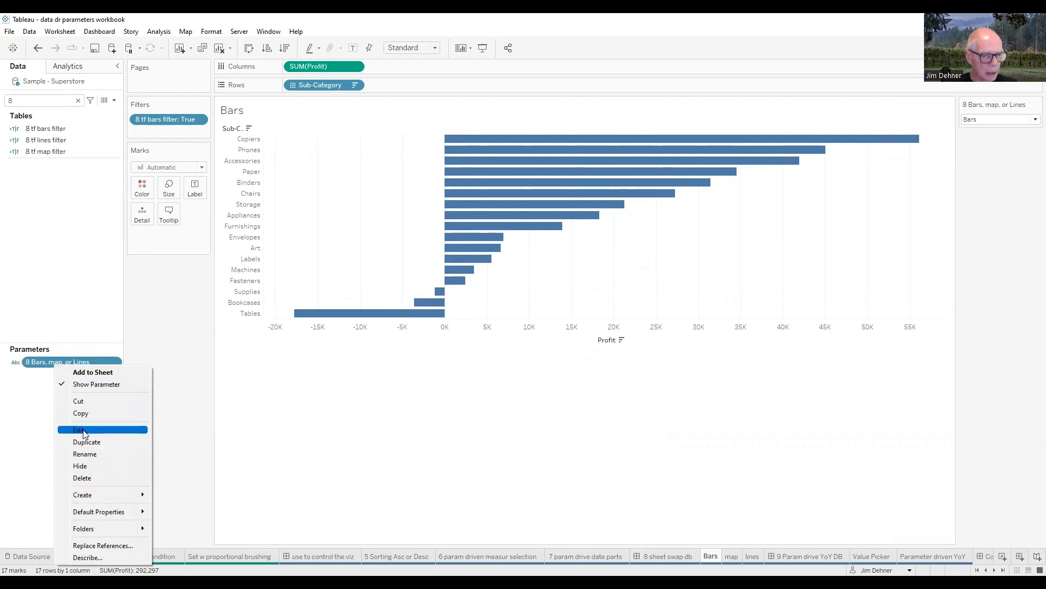
{"action": "left_click", "coordinate": [83, 433]}
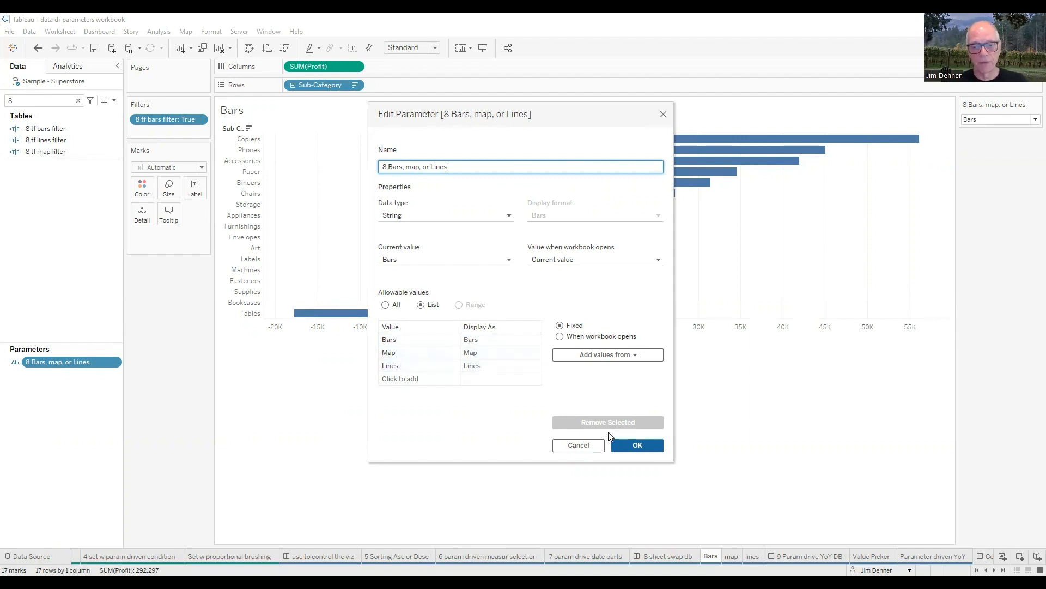
{"action": "left_click", "coordinate": [643, 448]}
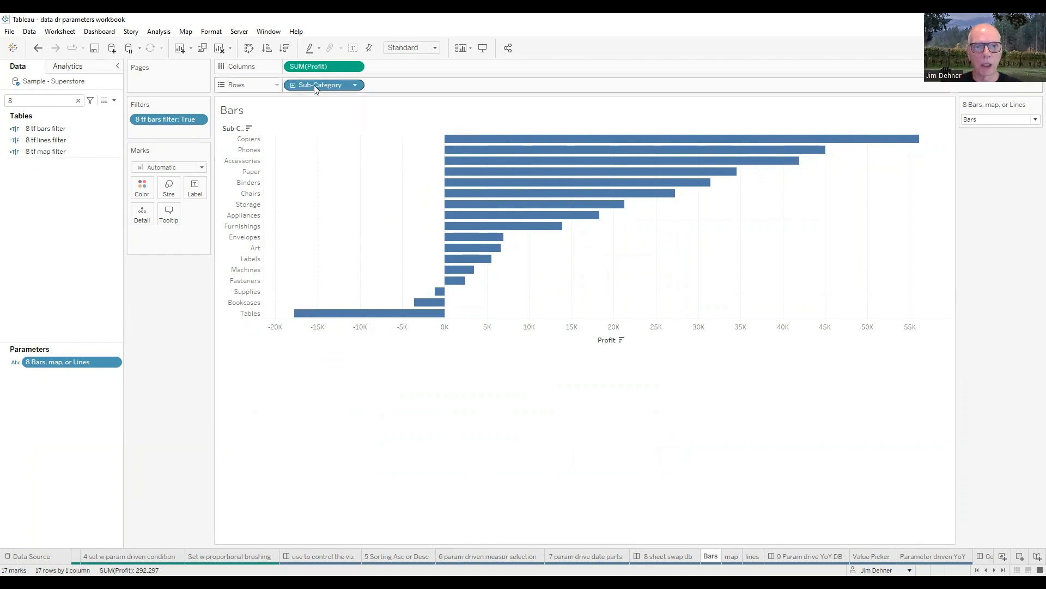
Step: Review the formula of the 8 tf bars filter calculated field and close its editor
{"action": "left_click", "coordinate": [45, 130]}
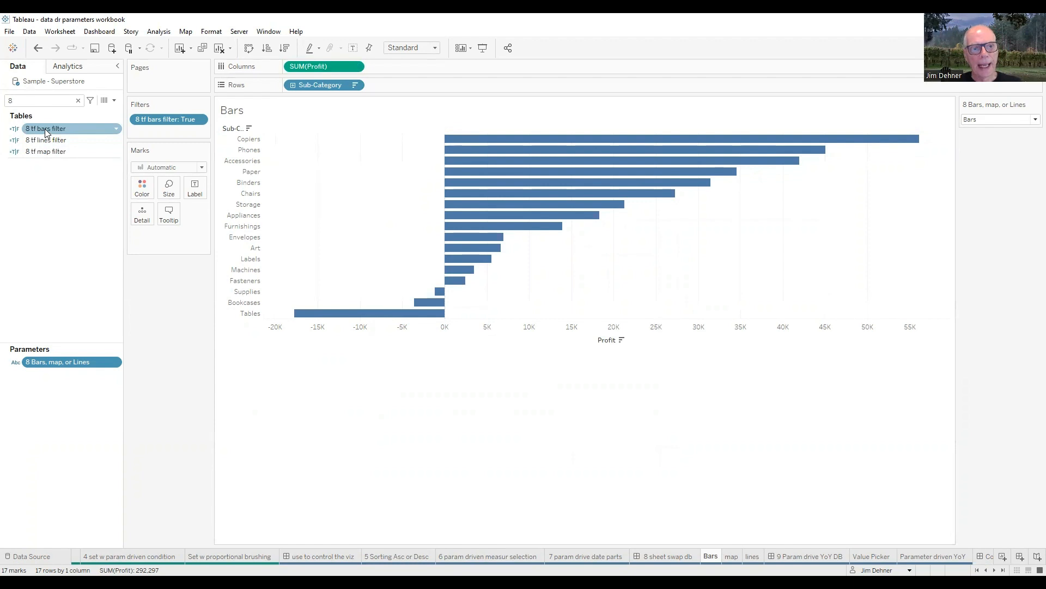
{"action": "right_click", "coordinate": [45, 129]}
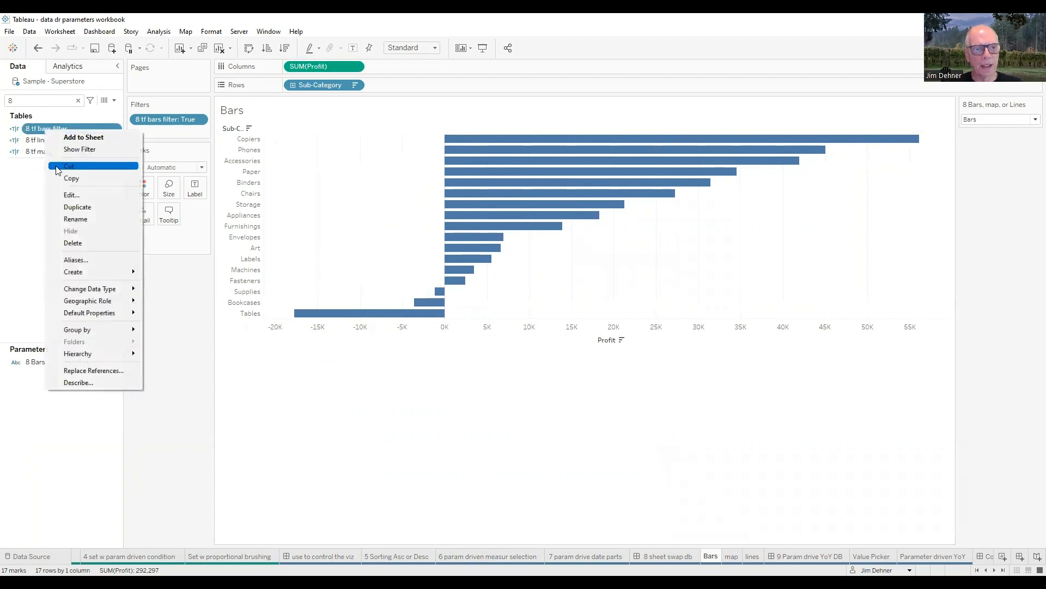
{"action": "left_click", "coordinate": [67, 197]}
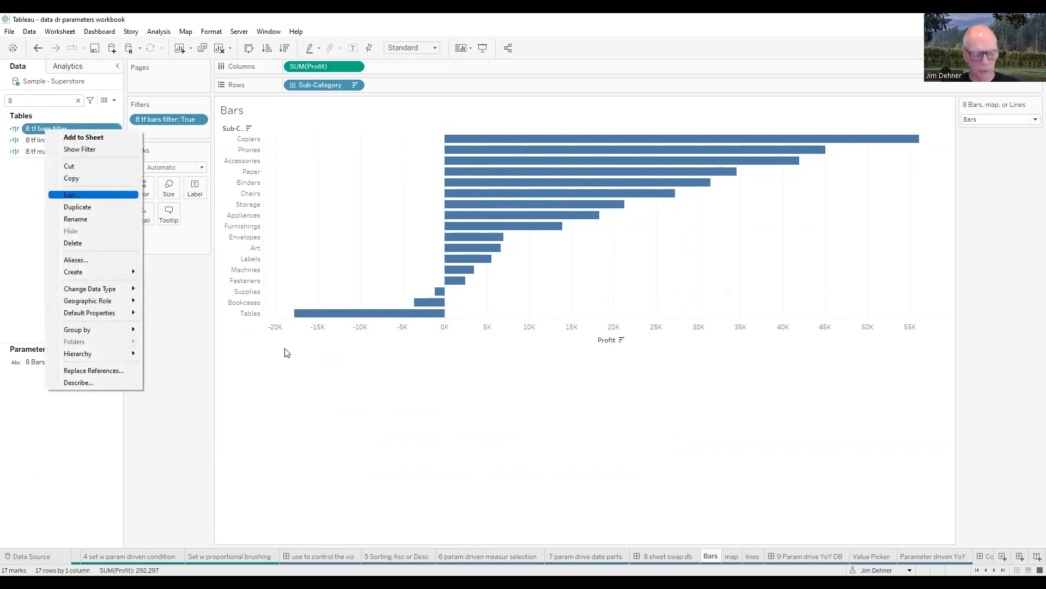
{"action": "scroll", "coordinate": [502, 339], "scroll_direction": "up", "scroll_amount": 1}
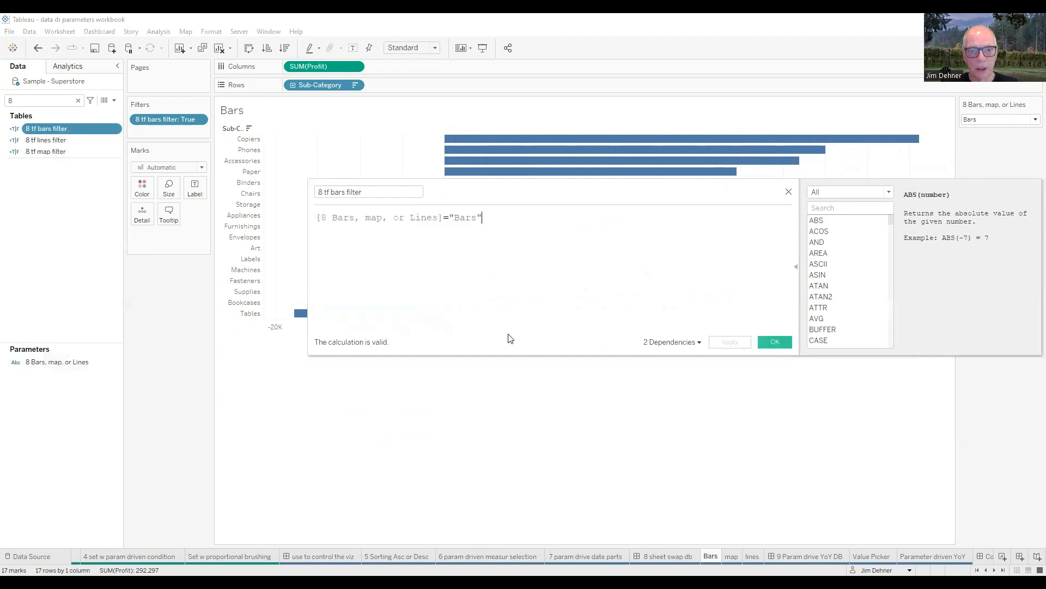
{"action": "scroll", "coordinate": [535, 267], "scroll_direction": "up", "scroll_amount": 1}
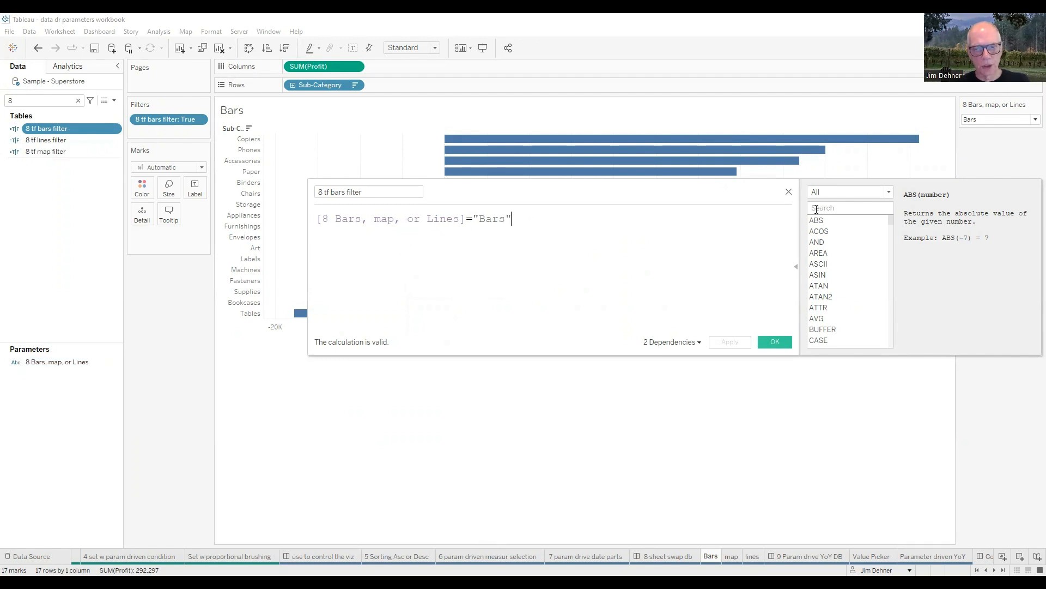
{"action": "left_click", "coordinate": [789, 192]}
Step: Check the values selected in the 8 tf bars filter applied to the Bars sheet and leave its settings unchanged
{"action": "right_click", "coordinate": [169, 121]}
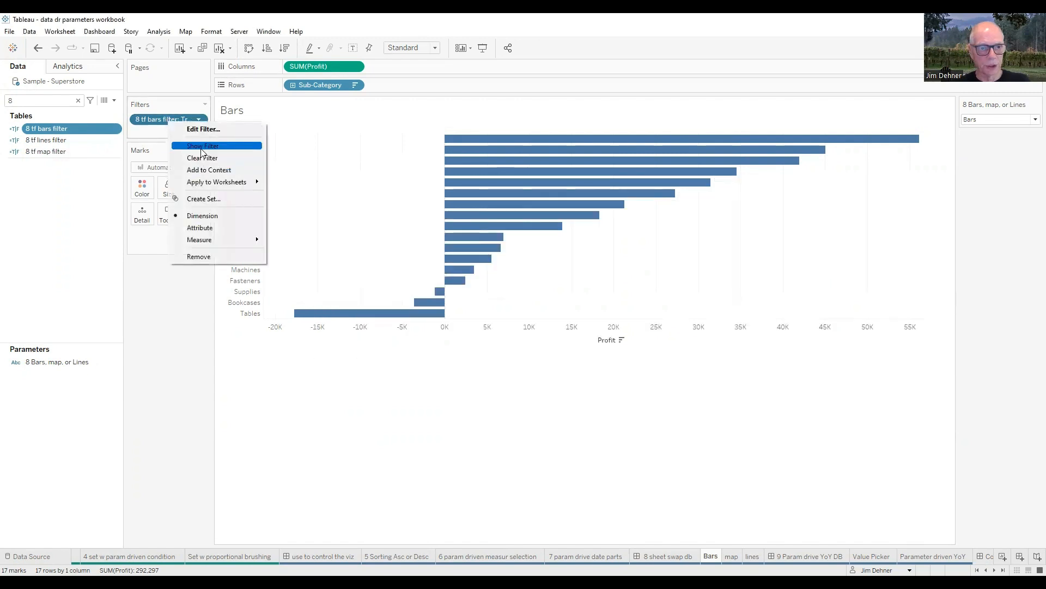
{"action": "left_click", "coordinate": [197, 134]}
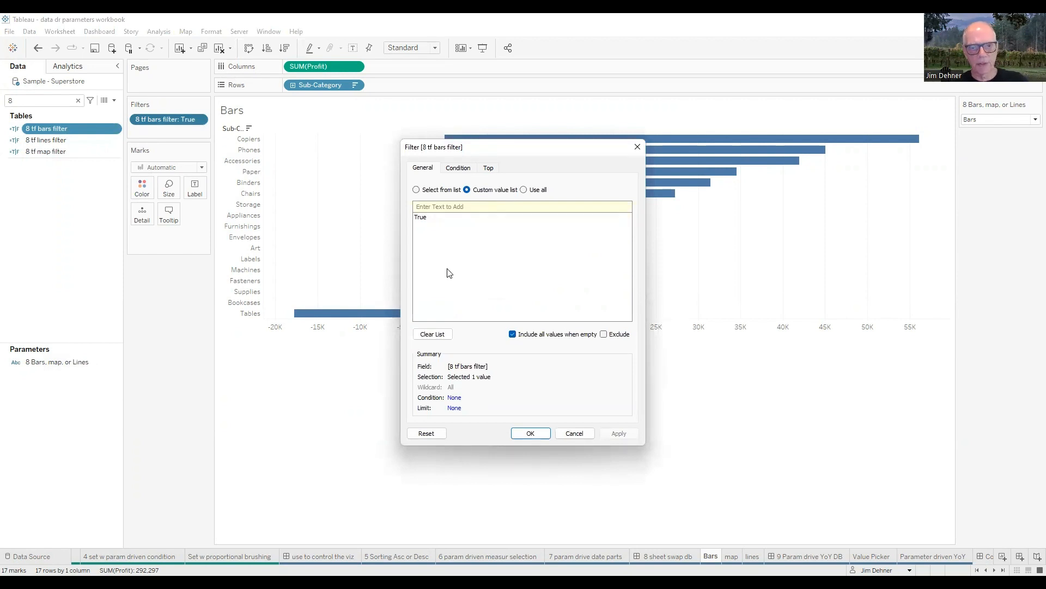
{"action": "left_click", "coordinate": [569, 435]}
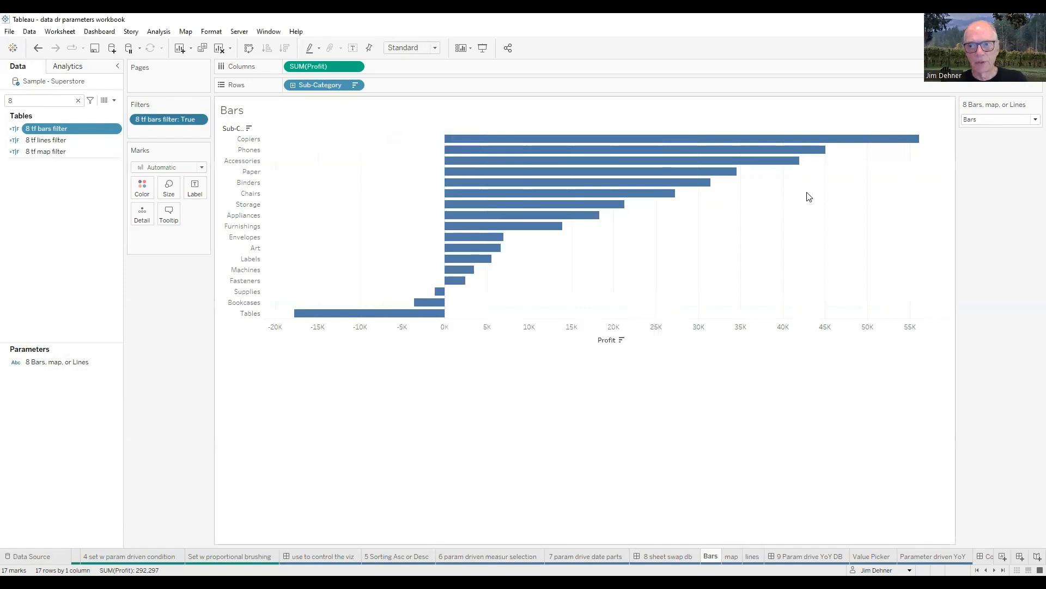
Step: Set the 8 Bars, map, or Lines parameter to Map and open the map sheet
{"action": "left_click", "coordinate": [1032, 120]}
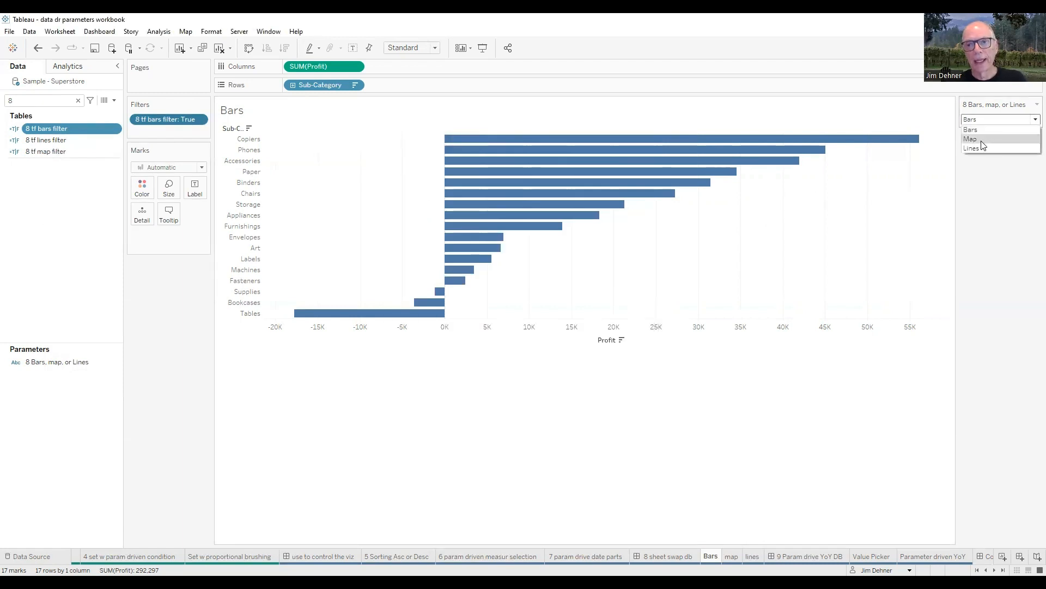
{"action": "left_click", "coordinate": [982, 140]}
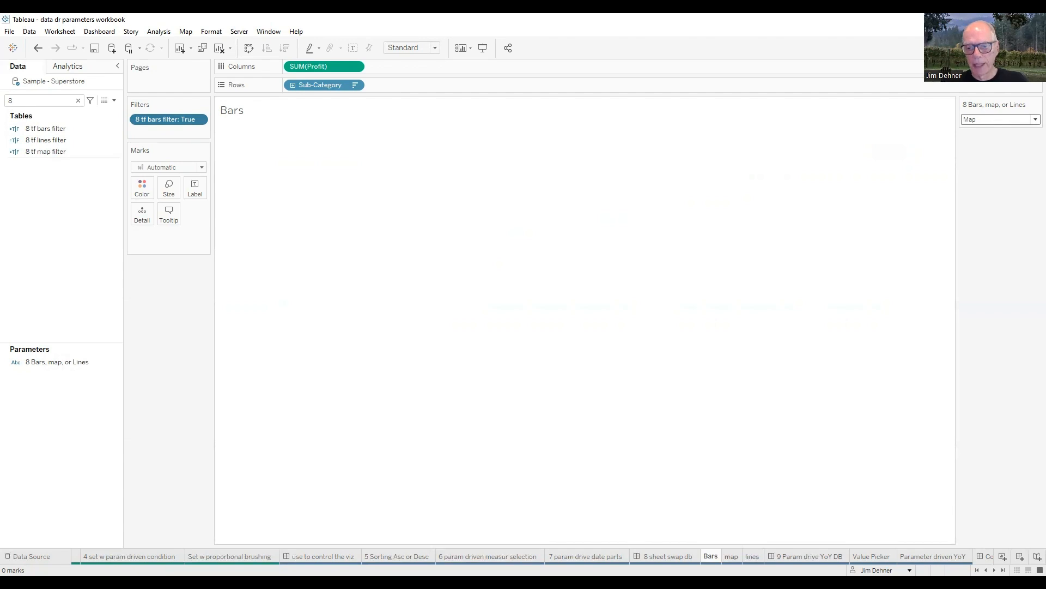
{"action": "left_click", "coordinate": [731, 556]}
Step: Review the formula of the 8 tf map filter calculated field and close its editor
{"action": "left_click", "coordinate": [54, 141]}
{"action": "left_click", "coordinate": [57, 152]}
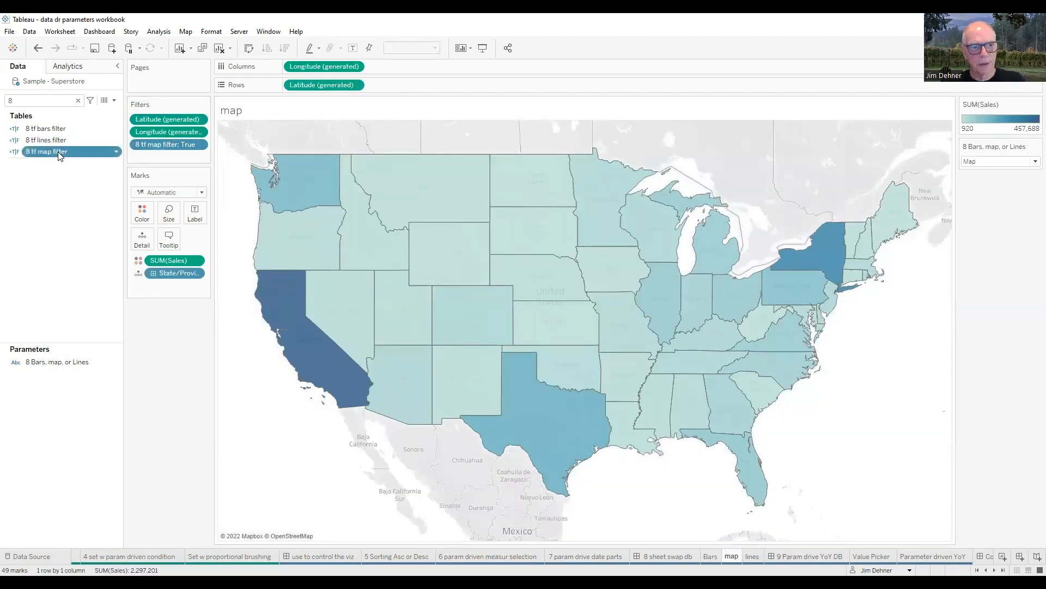
{"action": "right_click", "coordinate": [58, 152]}
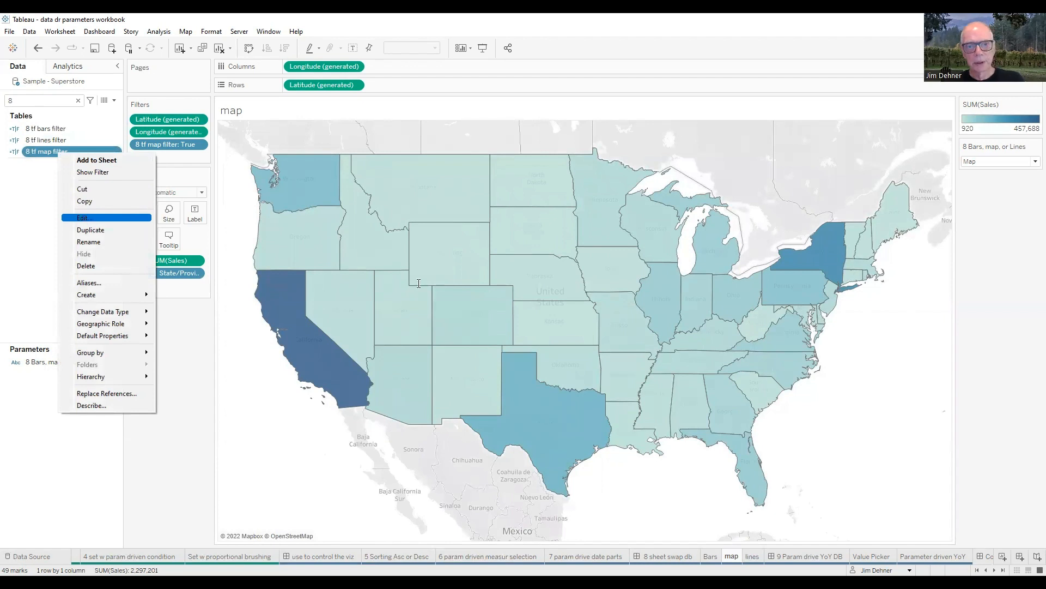
{"action": "left_click", "coordinate": [86, 218]}
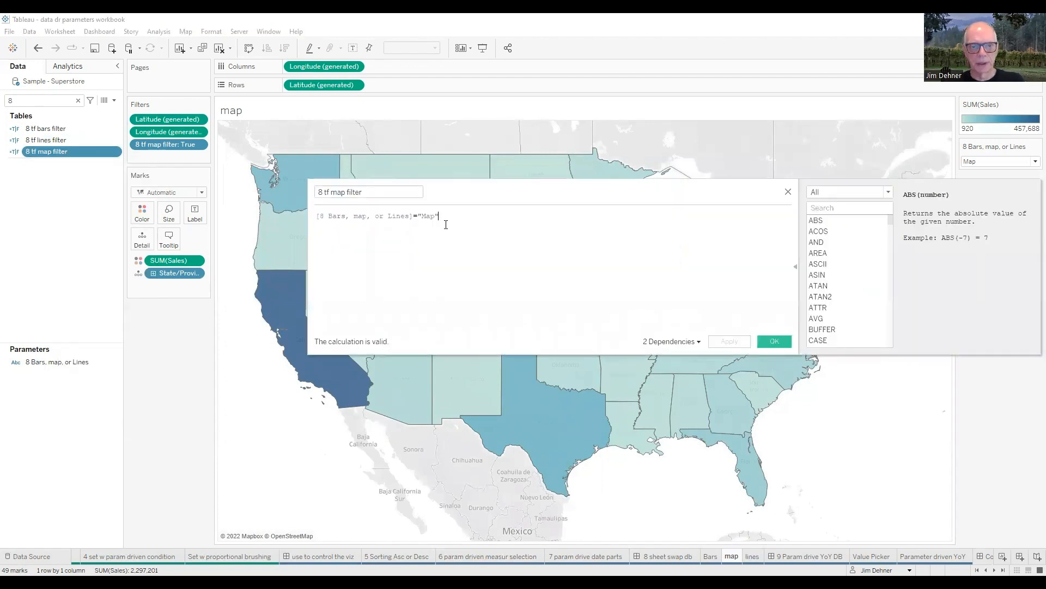
{"action": "left_click", "coordinate": [788, 193]}
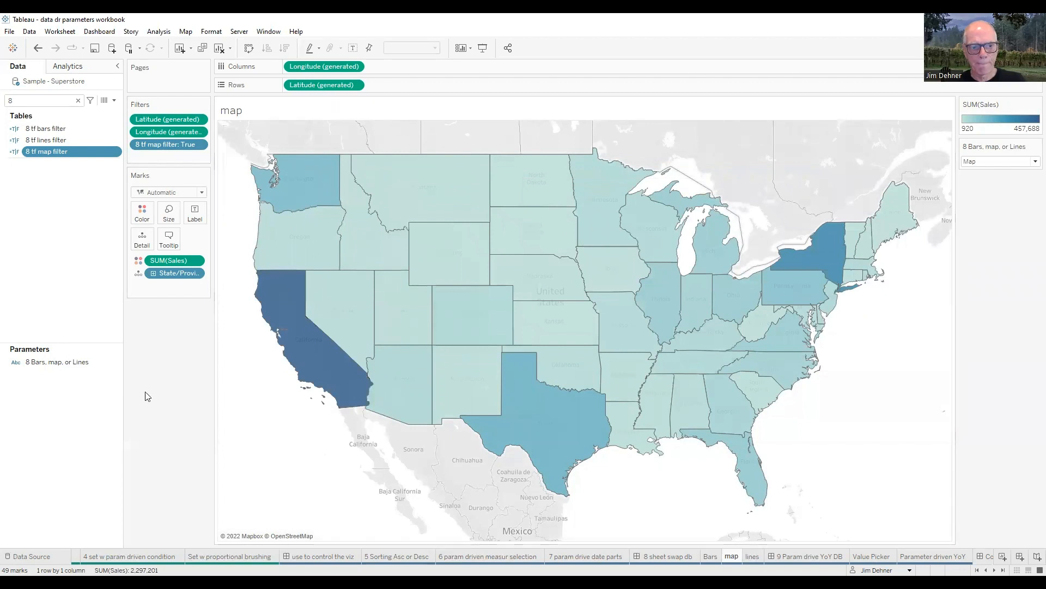
Step: Open the lines sheet and set its 8 Bars, map, or Lines parameter to Lines
{"action": "left_click", "coordinate": [752, 556]}
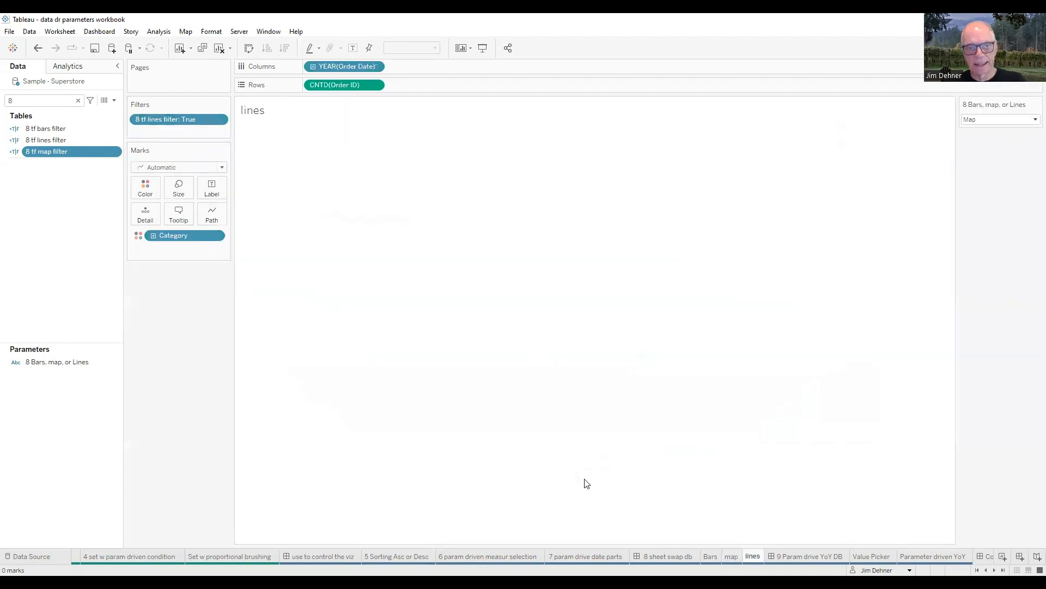
{"action": "left_click", "coordinate": [1032, 125]}
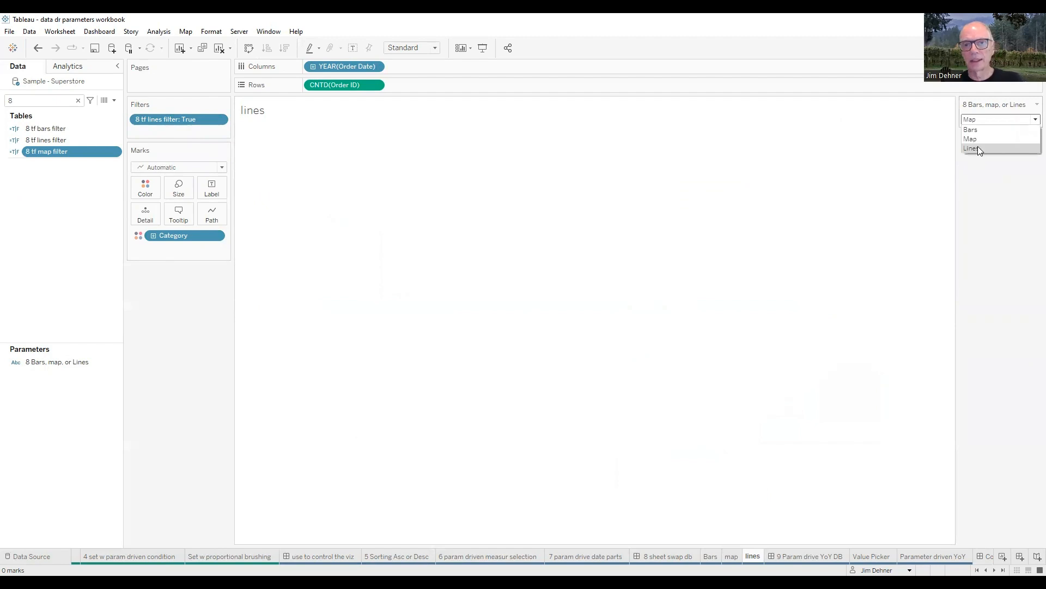
{"action": "left_click", "coordinate": [978, 146]}
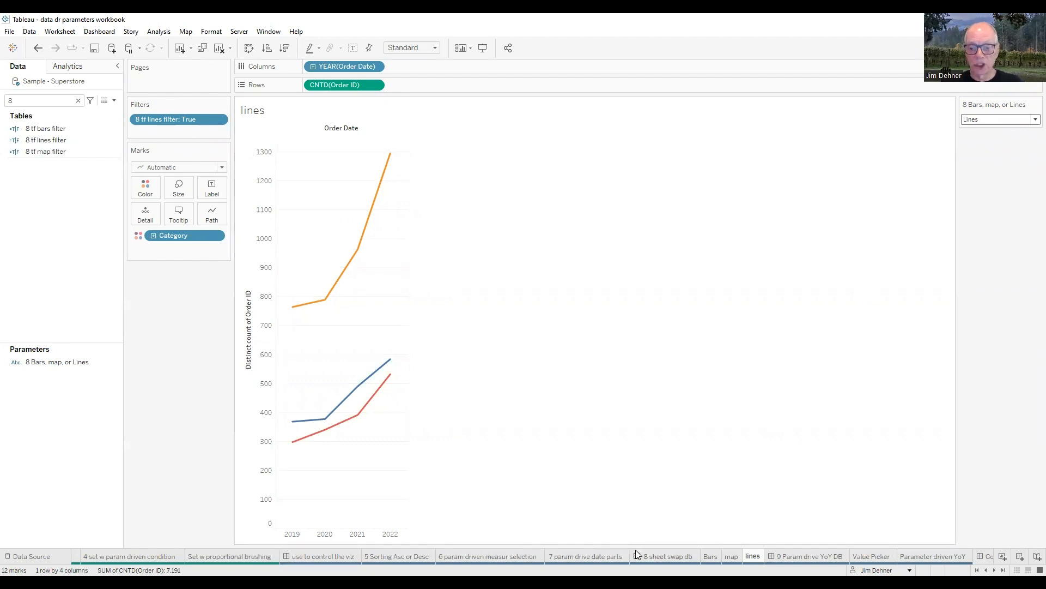
Step: Create a new dashboard after 8 sheet swap db and place a vertical container on it
{"action": "mouse_move", "coordinate": [641, 556]}
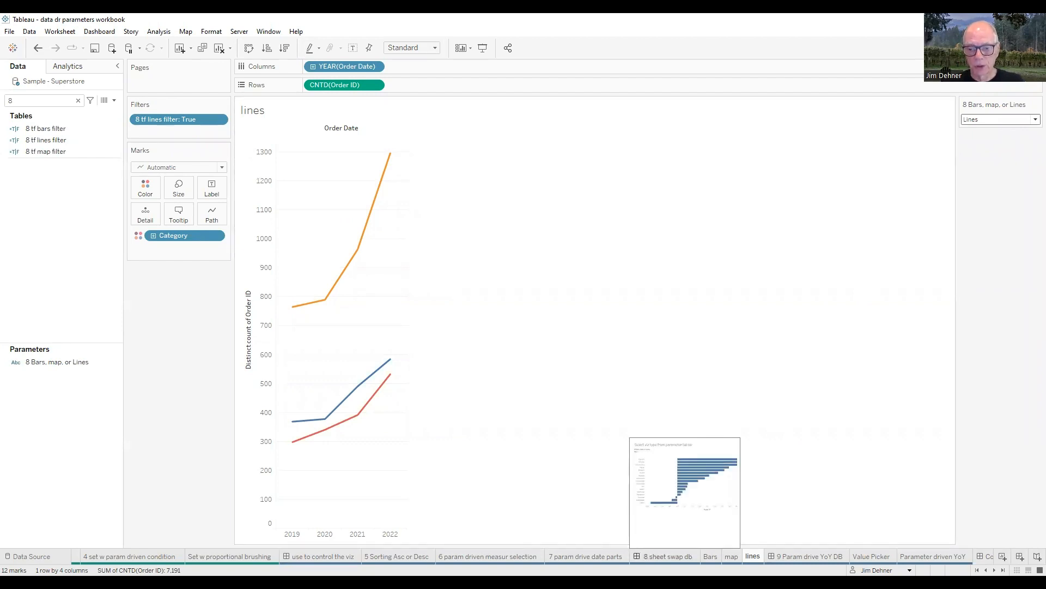
{"action": "right_click", "coordinate": [666, 556]}
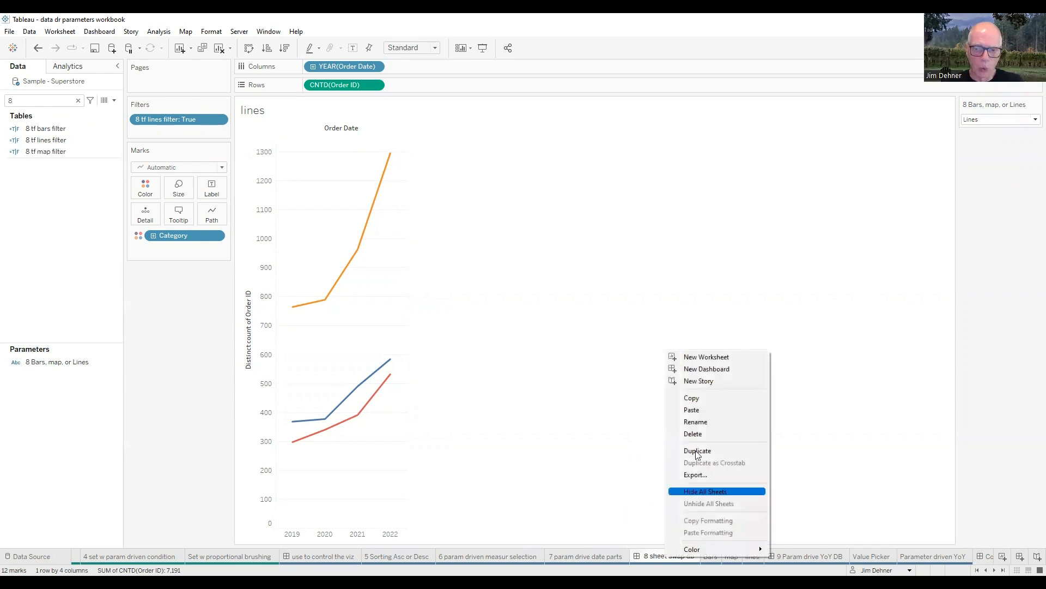
{"action": "left_click", "coordinate": [709, 370]}
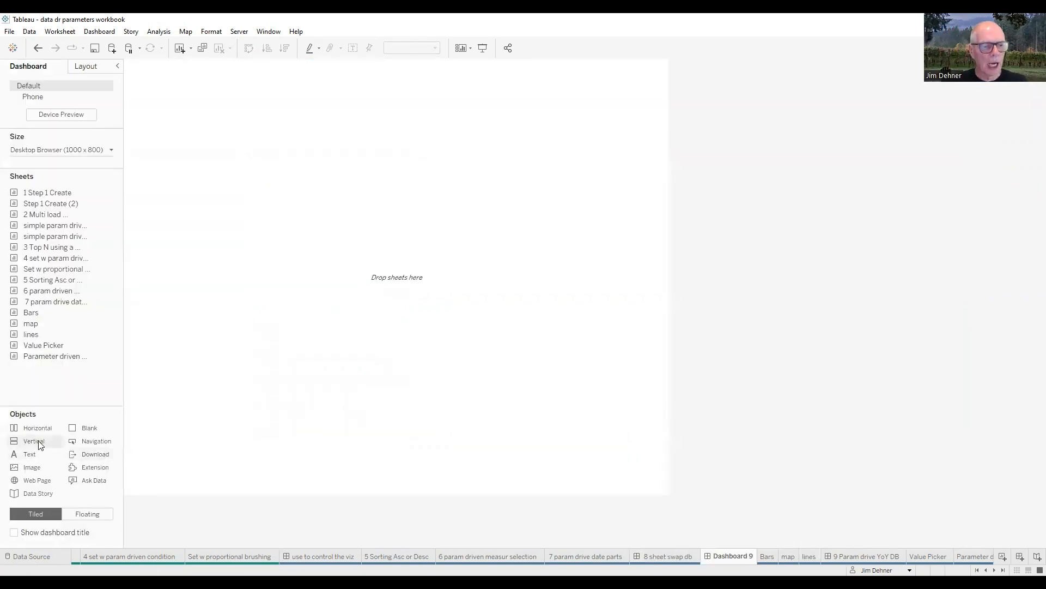
{"action": "left_click_drag", "start_coordinate": [36, 444], "coordinate": [154, 416]}
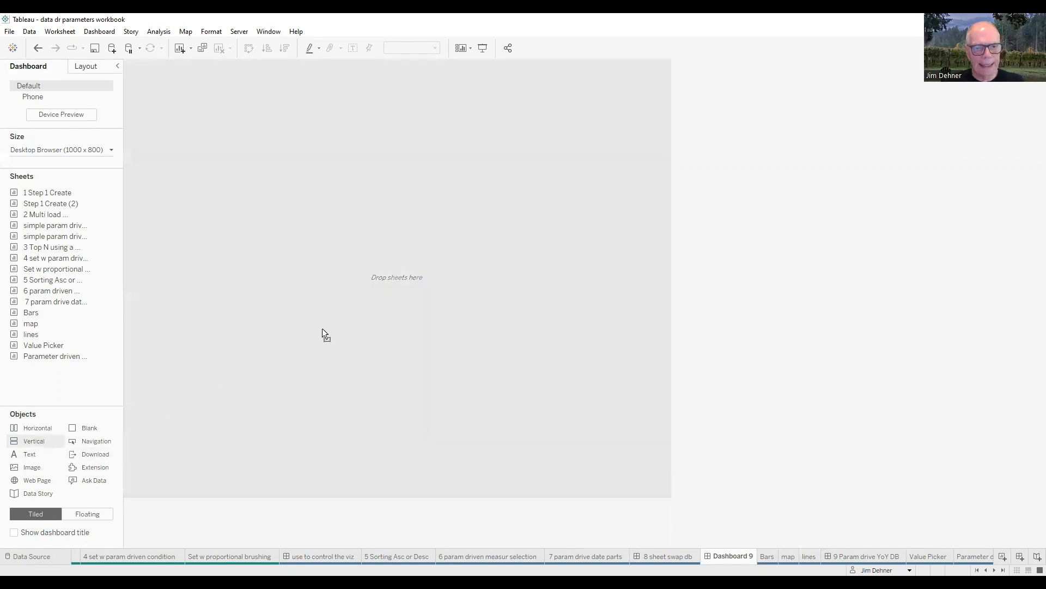
{"action": "left_click_drag", "start_coordinate": [328, 327], "coordinate": [330, 330]}
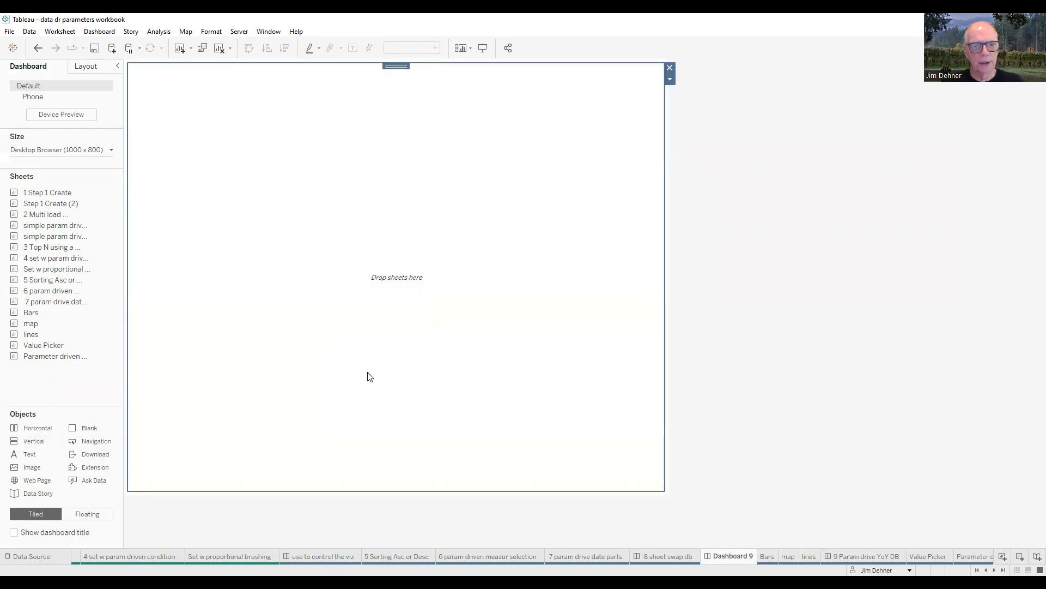
Step: Add the Bars, map and lines sheets to the dashboard, stacked in the vertical container
{"action": "double_click", "coordinate": [53, 355]}
{"action": "left_click_drag", "start_coordinate": [30, 315], "coordinate": [287, 243]}
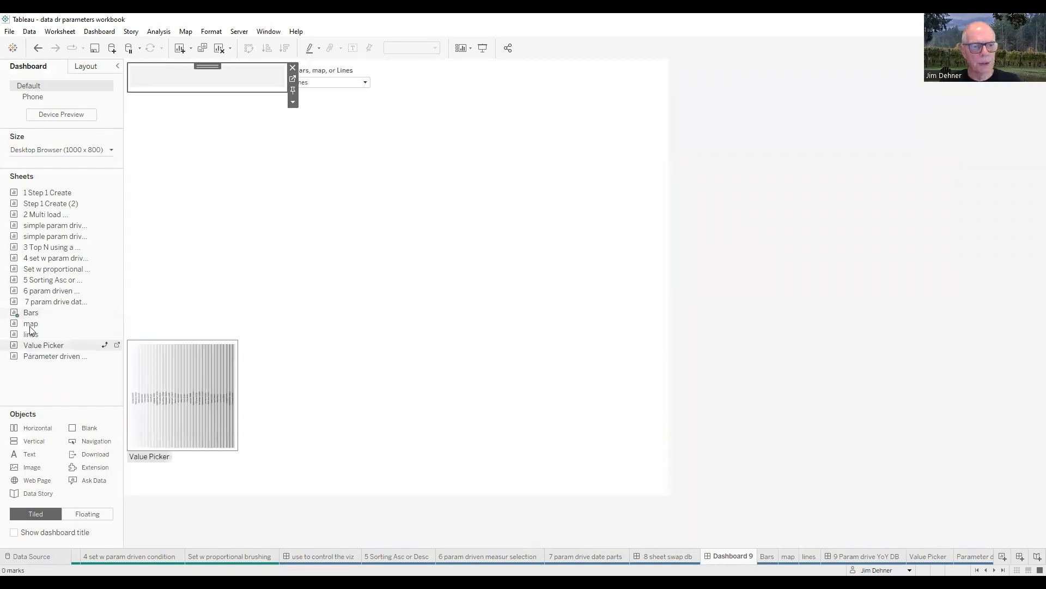
{"action": "left_click_drag", "start_coordinate": [31, 329], "coordinate": [148, 261]}
{"action": "left_click_drag", "start_coordinate": [34, 337], "coordinate": [187, 250]}
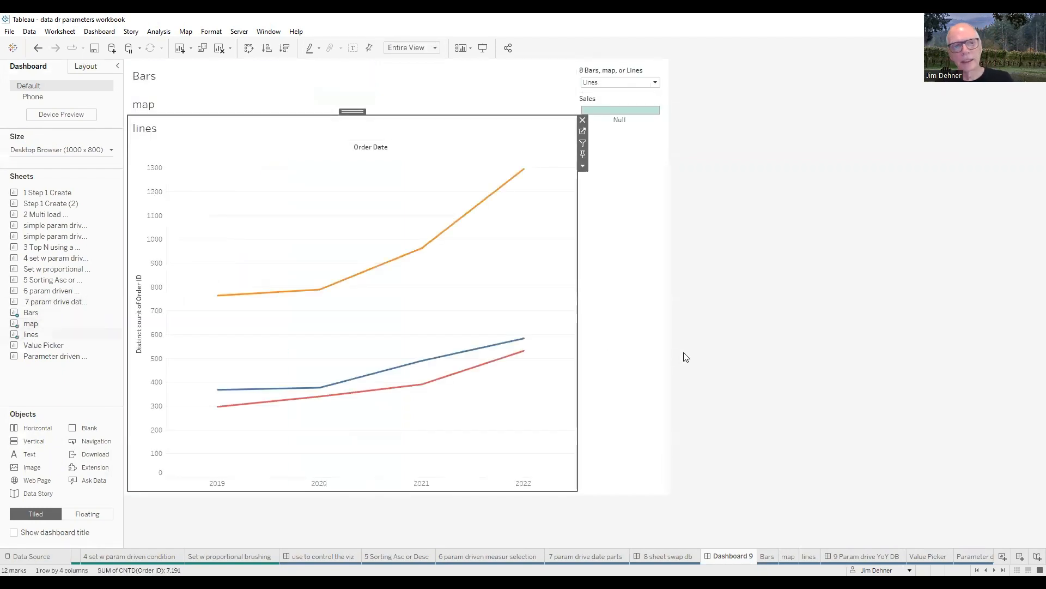
Step: Remove the Sales legend from the dashboard and move the 8 Bars, map, or Lines parameter control above the Bars sheet
{"action": "left_click", "coordinate": [638, 105]}
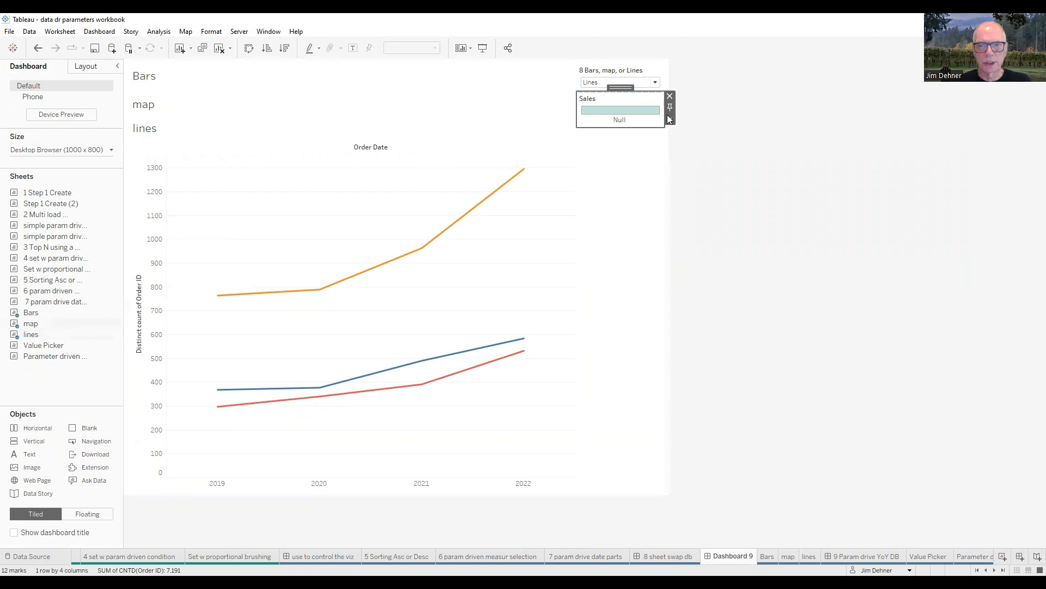
{"action": "left_click", "coordinate": [670, 118]}
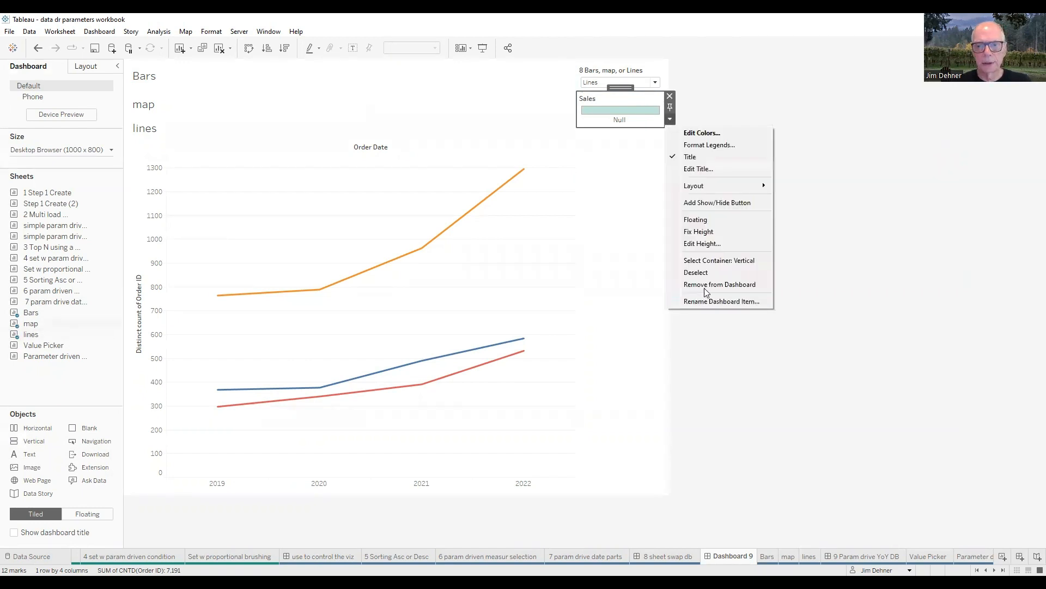
{"action": "left_click", "coordinate": [710, 285]}
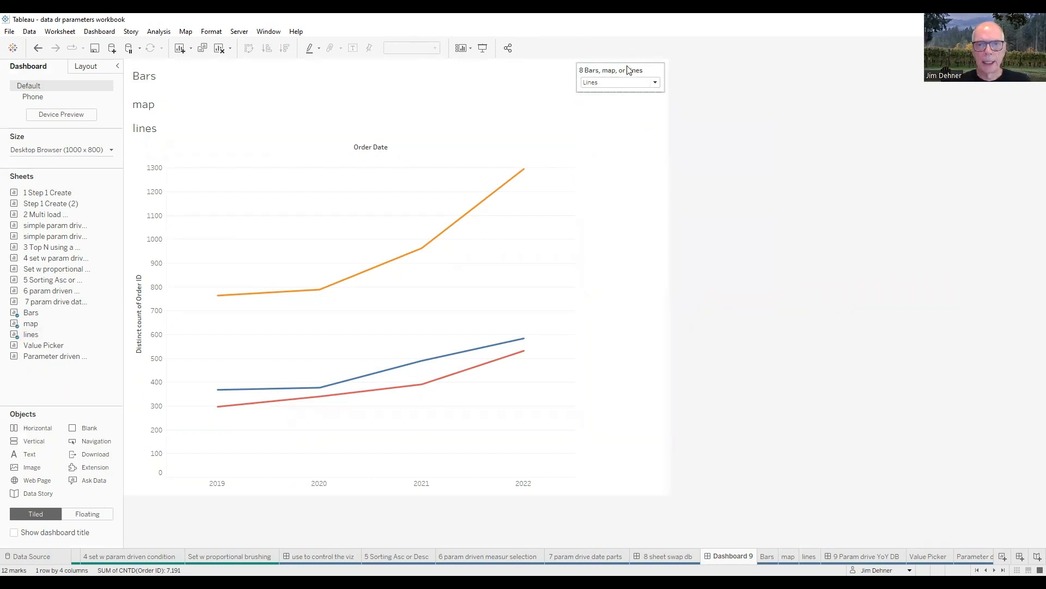
{"action": "left_click", "coordinate": [629, 69]}
{"action": "left_click_drag", "start_coordinate": [623, 64], "coordinate": [515, 66]}
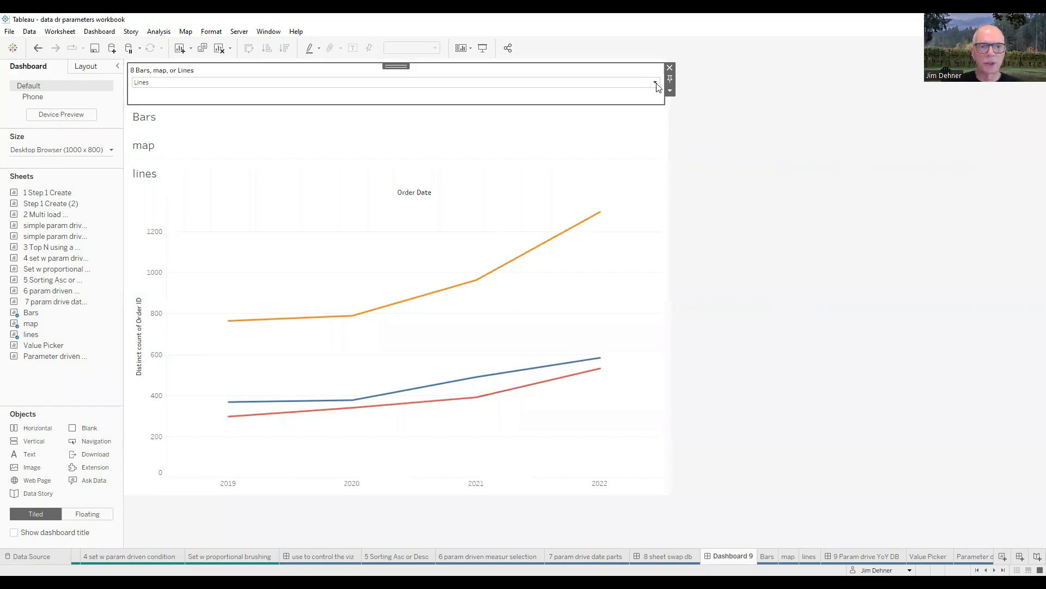
Step: Test the sheet swap by setting the dashboard's 8 Bars, map, or Lines parameter to Bars and finally to Map
{"action": "left_click", "coordinate": [311, 83]}
{"action": "left_click", "coordinate": [306, 93]}
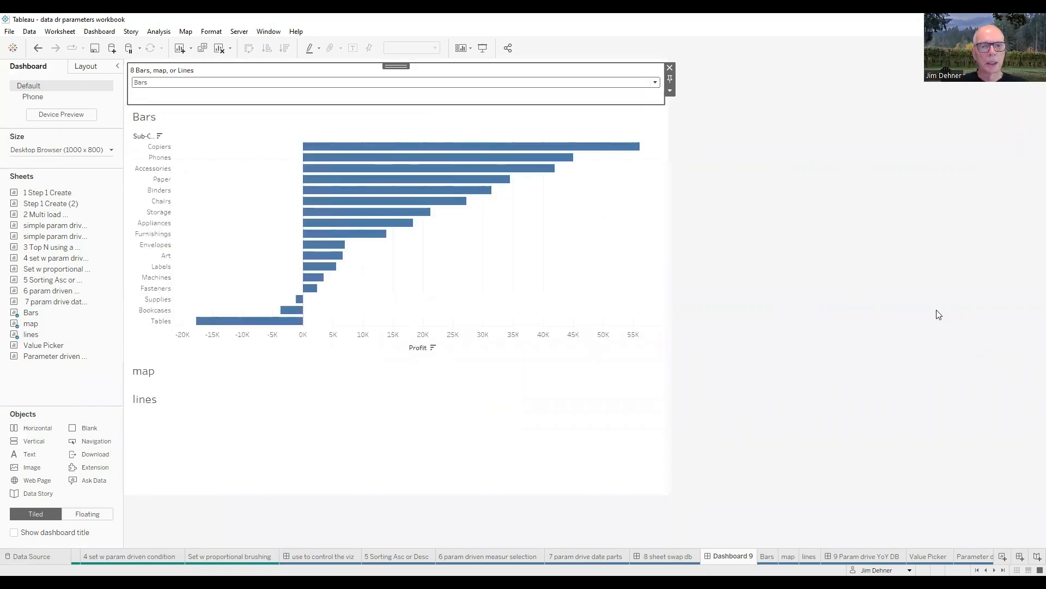
{"action": "left_click", "coordinate": [656, 82]}
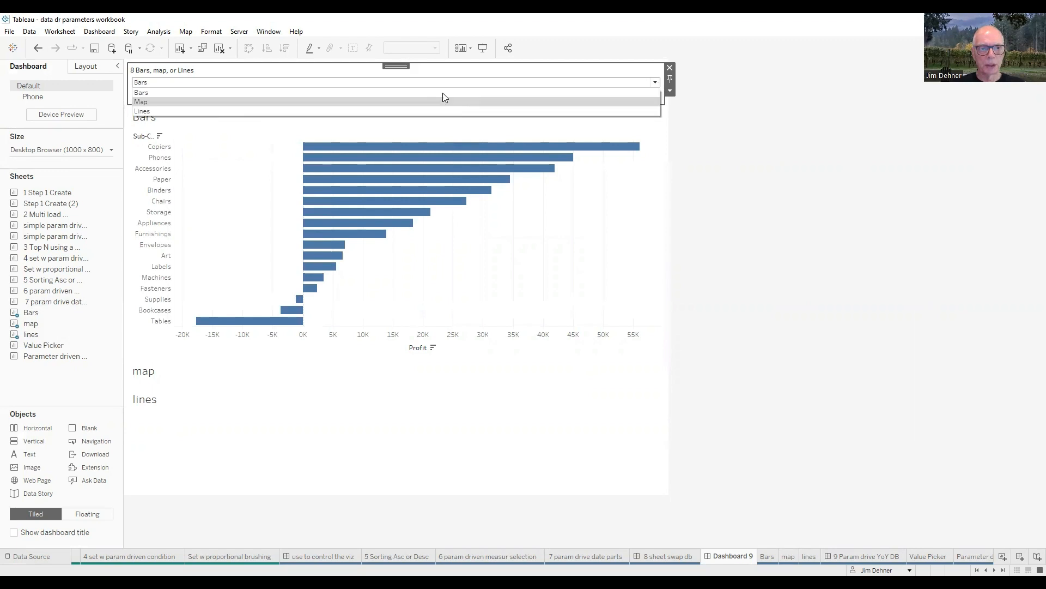
{"action": "left_click", "coordinate": [330, 103]}
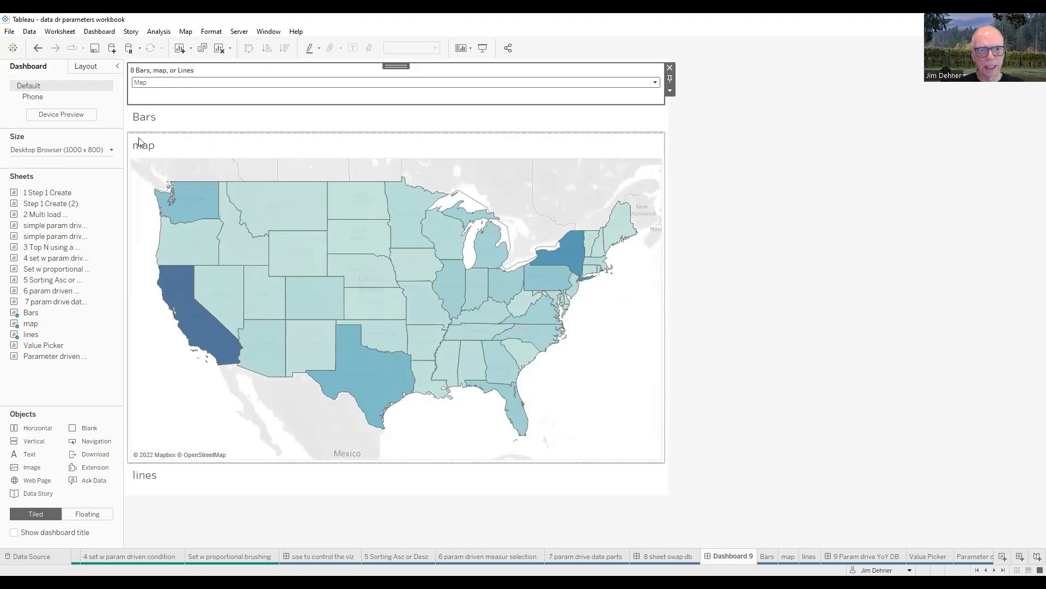
Step: Hide the titles of the Bars, map and lines sheets on the dashboard, and set the 8 Bars, map, or Lines parameter to Bars
{"action": "right_click", "coordinate": [153, 117]}
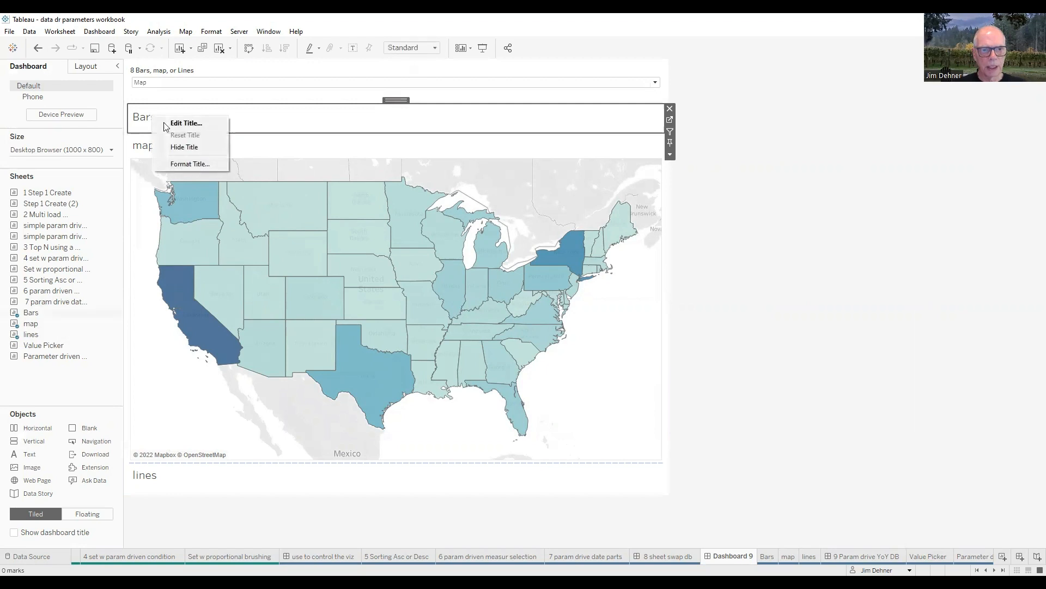
{"action": "left_click", "coordinate": [186, 147]}
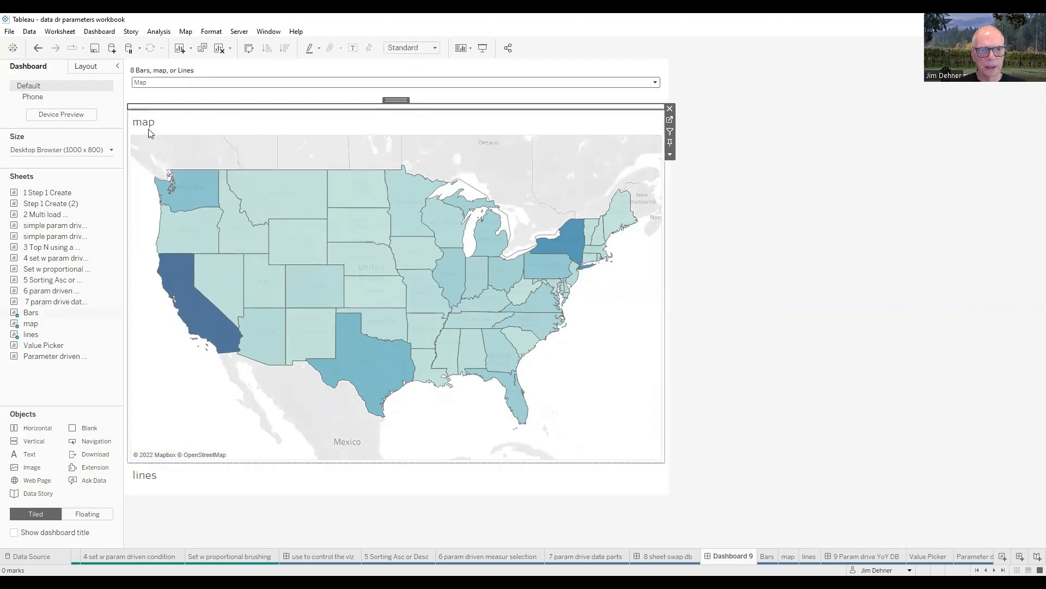
{"action": "right_click", "coordinate": [149, 123]}
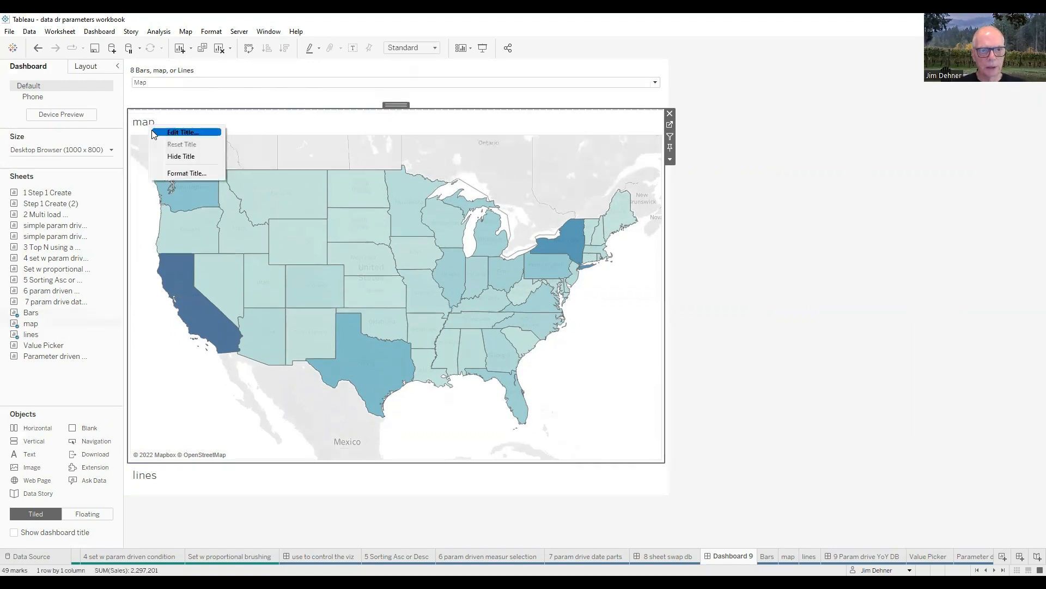
{"action": "left_click", "coordinate": [171, 157]}
{"action": "right_click", "coordinate": [147, 479]}
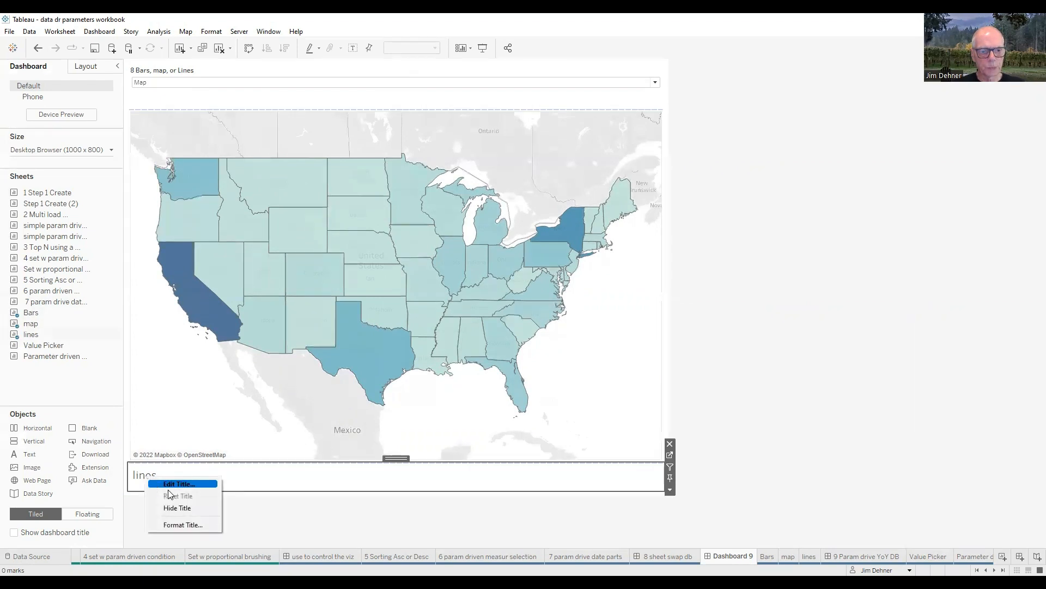
{"action": "left_click", "coordinate": [175, 508]}
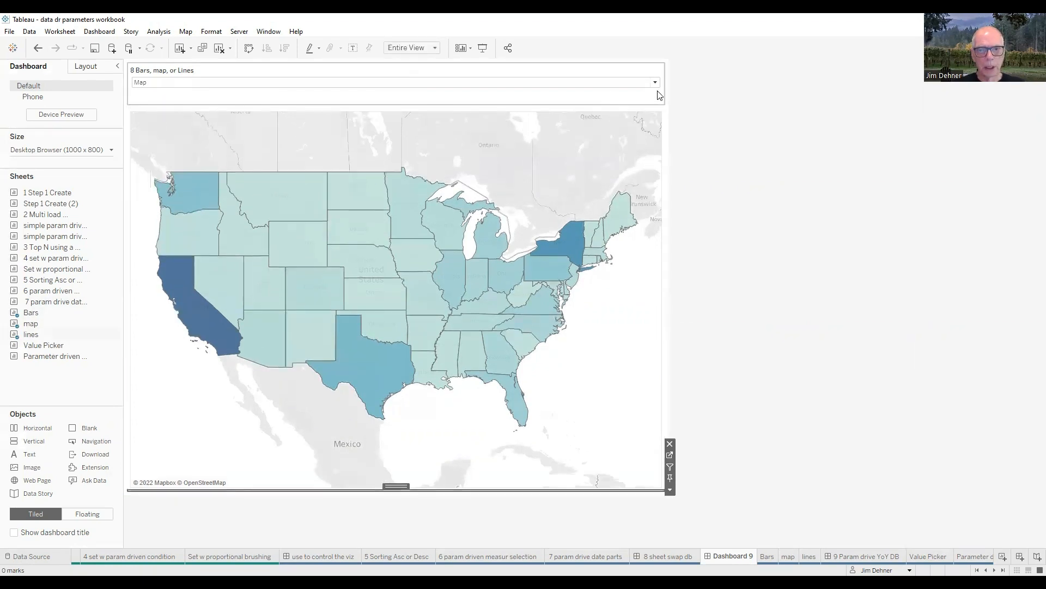
{"action": "left_click", "coordinate": [657, 85]}
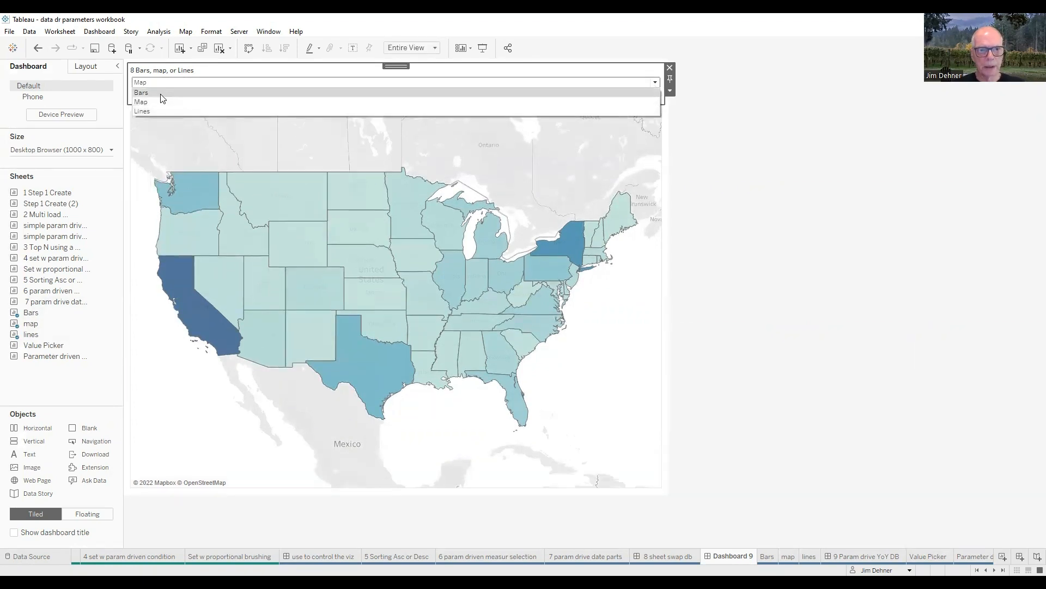
{"action": "left_click", "coordinate": [141, 92]}
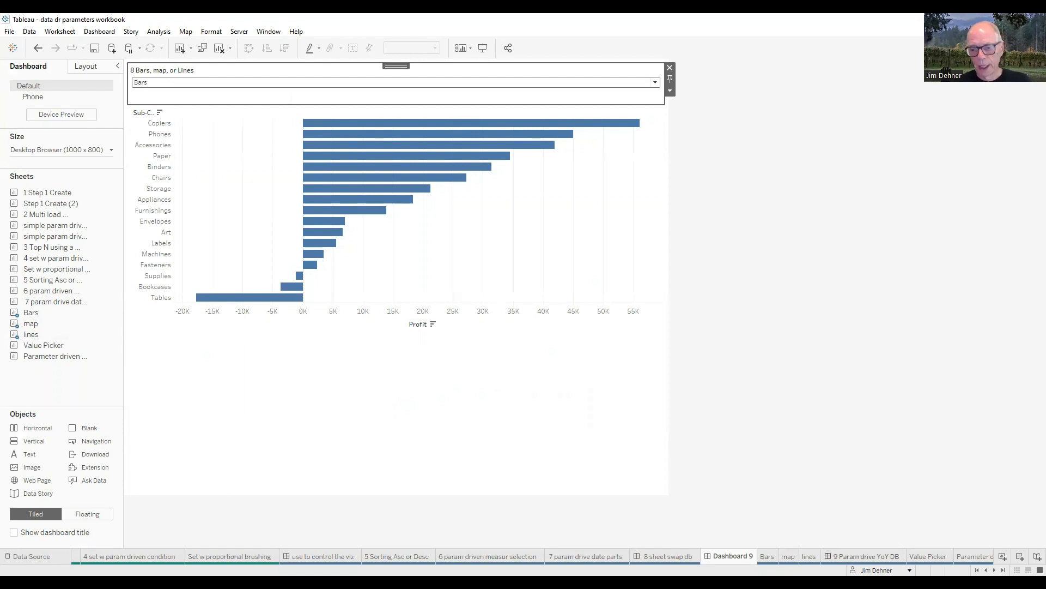
Step: On the 9 Param drive YoY DB dashboard, select July 2022, April 2022 and finally December 2021 in the Value Picker
{"action": "left_click", "coordinate": [858, 556]}
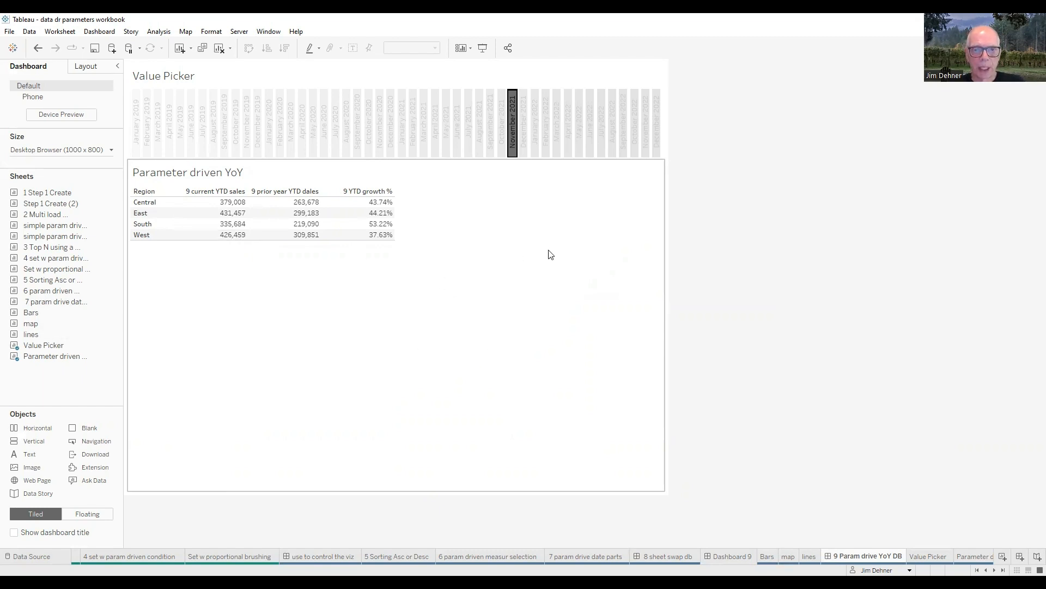
{"action": "left_click", "coordinate": [603, 133]}
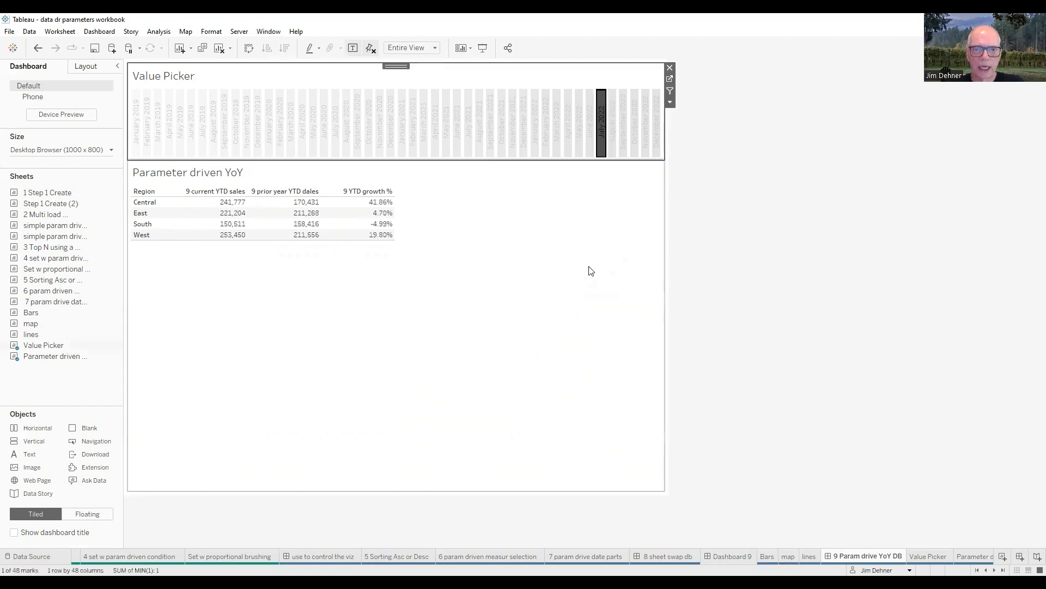
{"action": "left_click", "coordinate": [570, 137]}
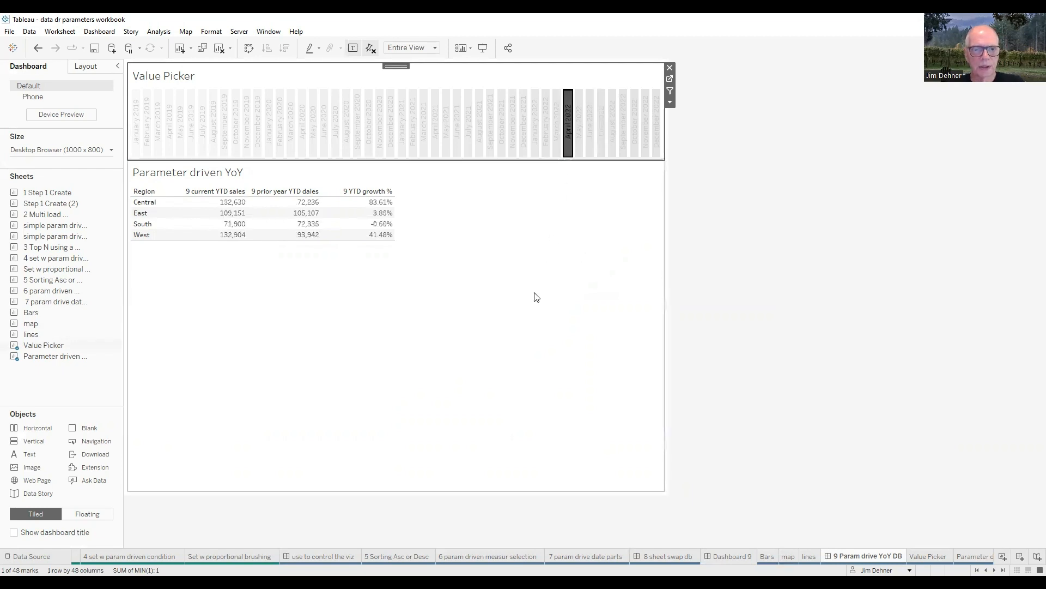
{"action": "left_click", "coordinate": [524, 128]}
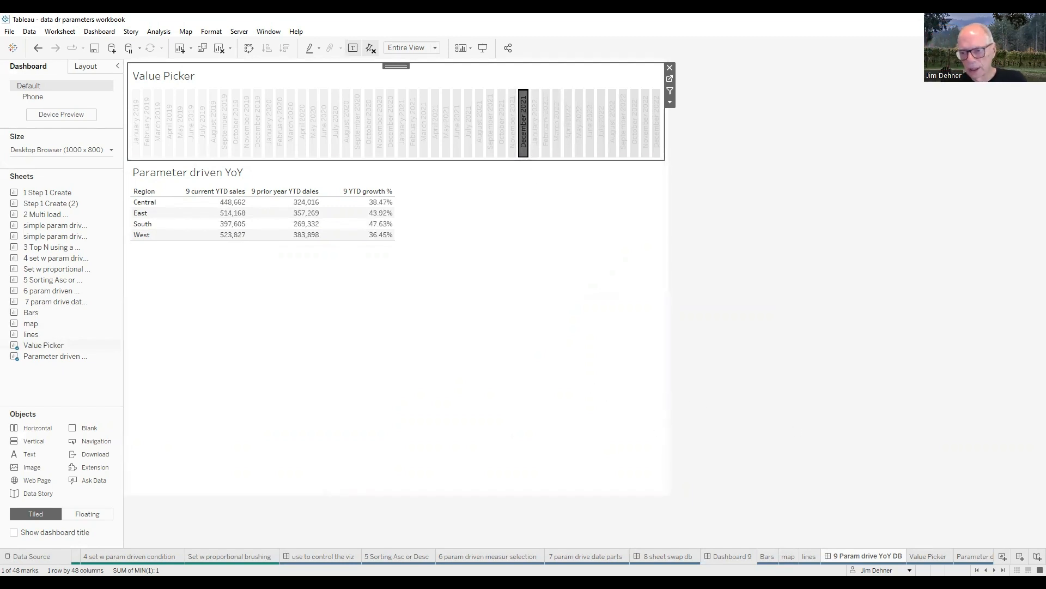
Step: Open the Parameter driven YoY sheet and search its data fields for 9 to look over the related measures and parameters
{"action": "left_click", "coordinate": [994, 570]}
{"action": "left_click", "coordinate": [995, 571]}
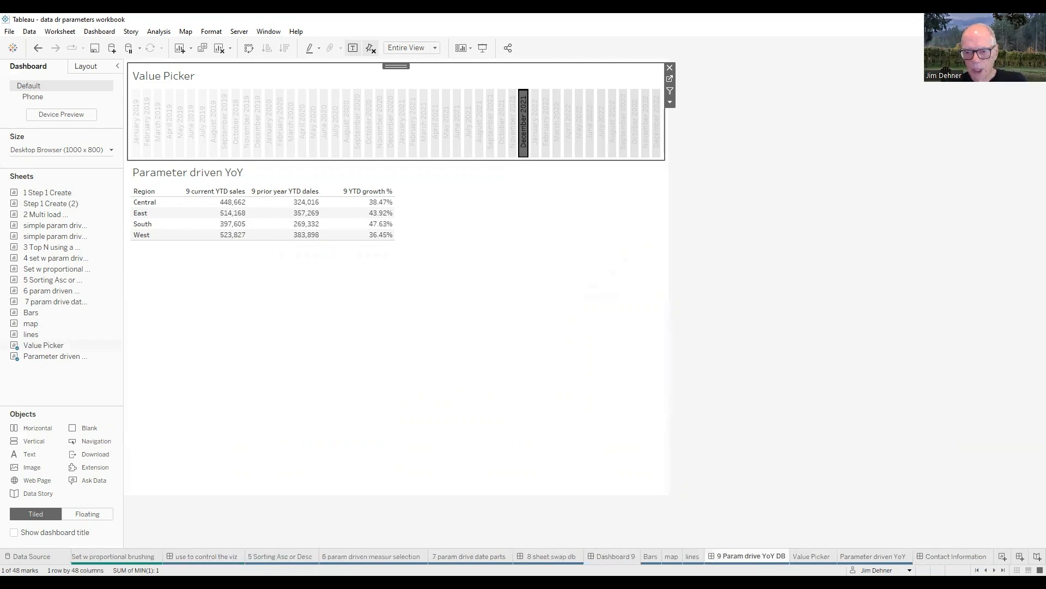
{"action": "left_click", "coordinate": [873, 556]}
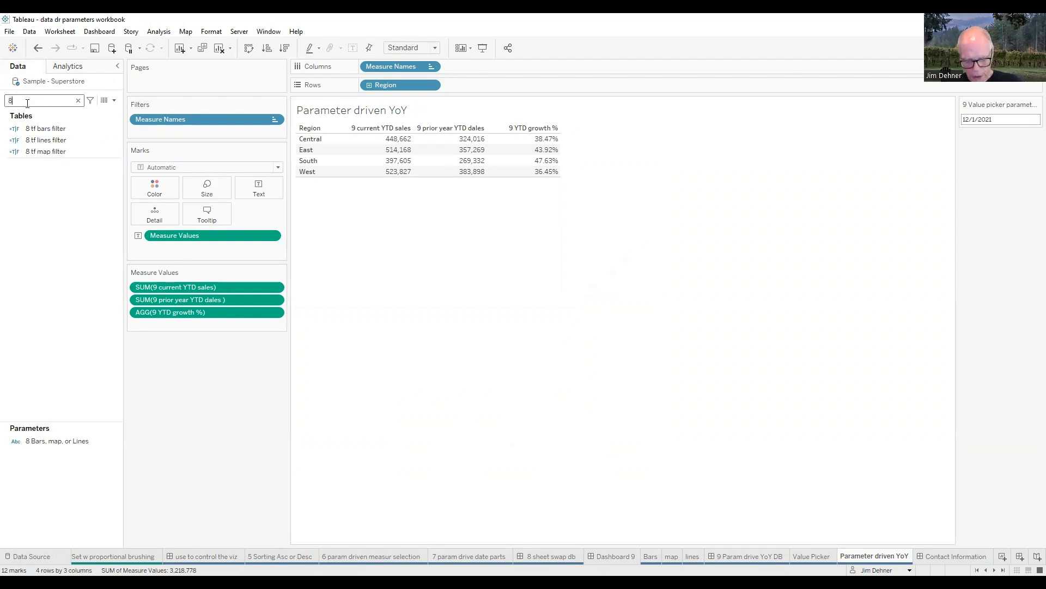
{"action": "key", "text": "BackSpace"}
{"action": "type", "text": "9"}
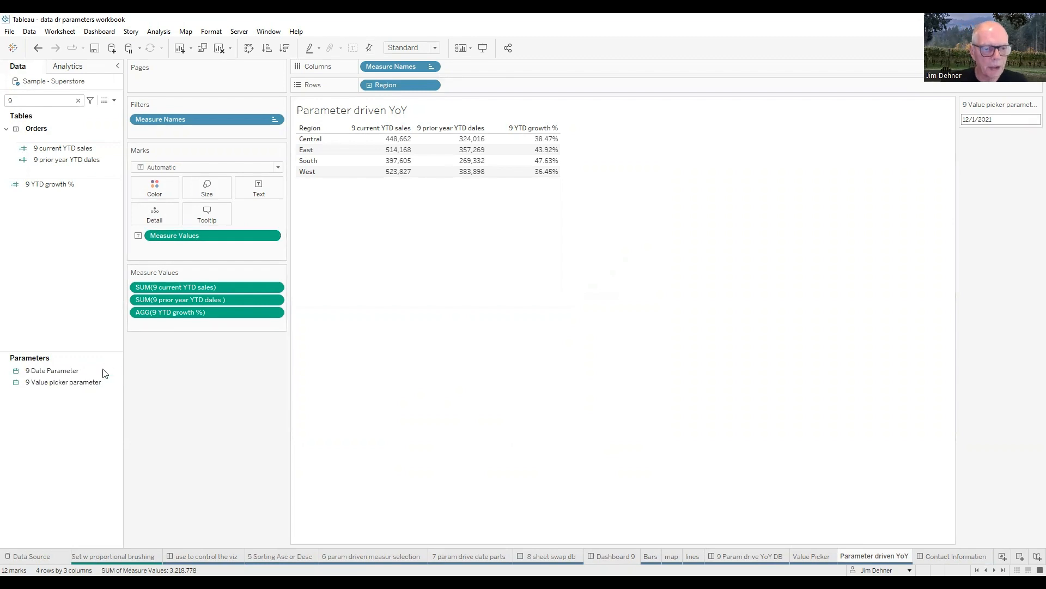
{"action": "left_click", "coordinate": [73, 382]}
{"action": "left_click", "coordinate": [63, 370]}
{"action": "left_click", "coordinate": [60, 160]}
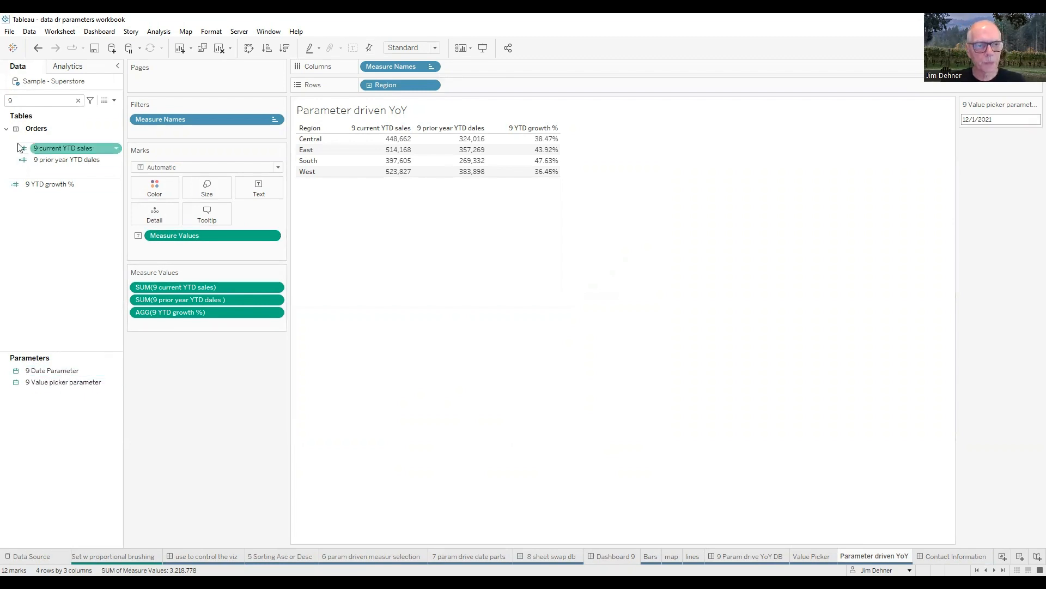
{"action": "left_click", "coordinate": [46, 184]}
Step: Review the data type, current value and allowable values of the 9 Date Parameter
{"action": "left_click", "coordinate": [44, 370]}
{"action": "right_click", "coordinate": [43, 370]}
{"action": "left_click", "coordinate": [71, 436]}
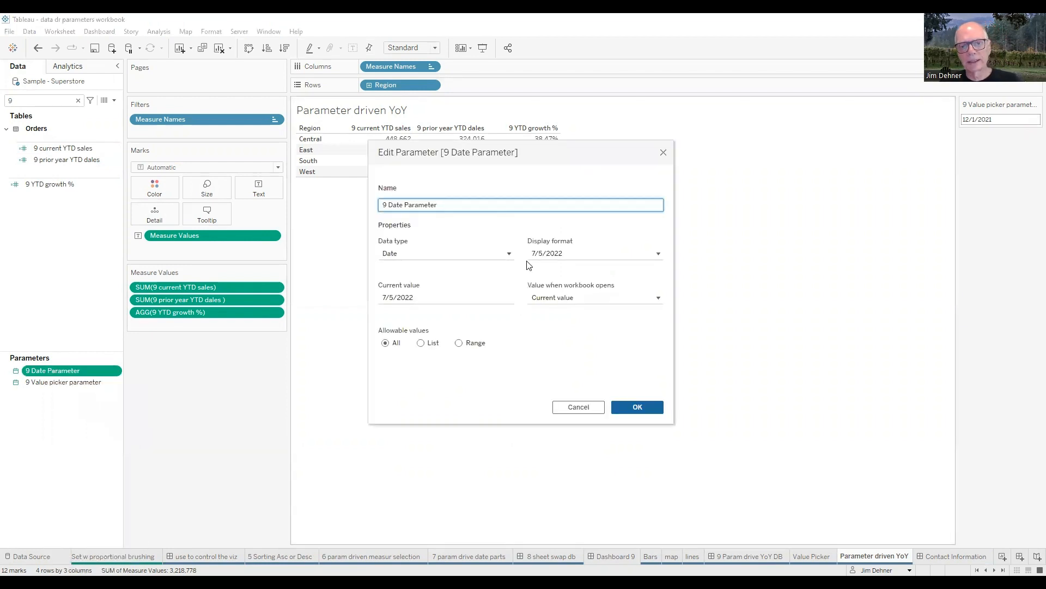
{"action": "left_click", "coordinate": [650, 408]}
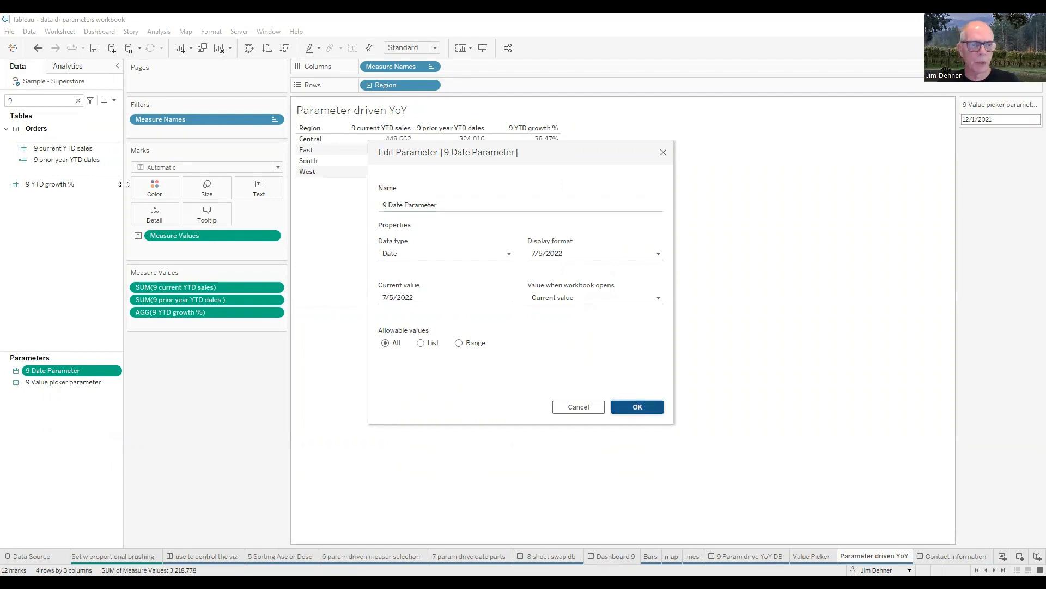
Step: Examine the formula of the 9 current YTD sales calculated field in an enlarged calculation editor
{"action": "right_click", "coordinate": [69, 150]}
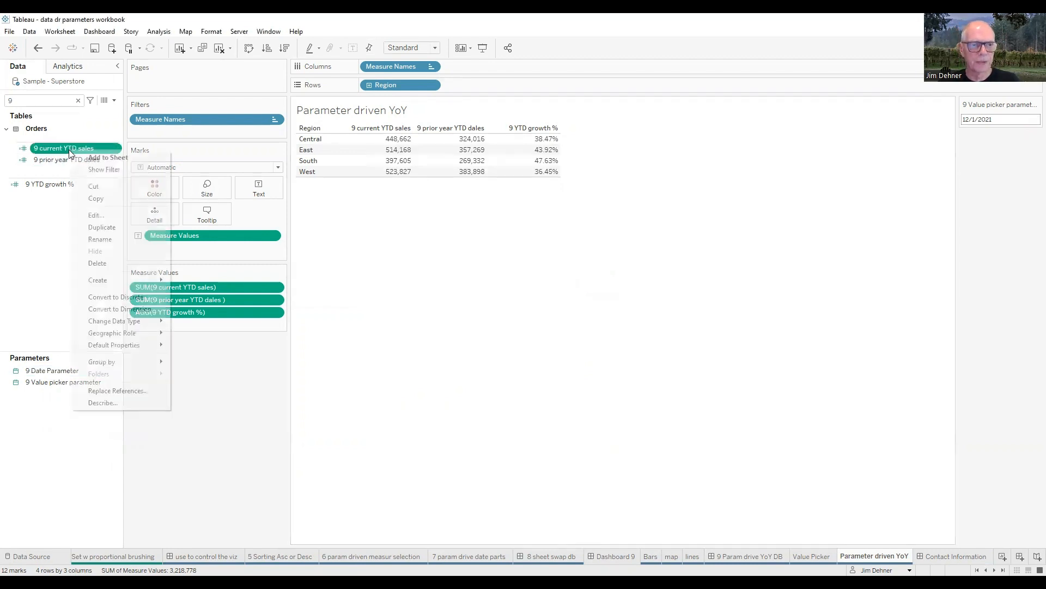
{"action": "left_click", "coordinate": [103, 215]}
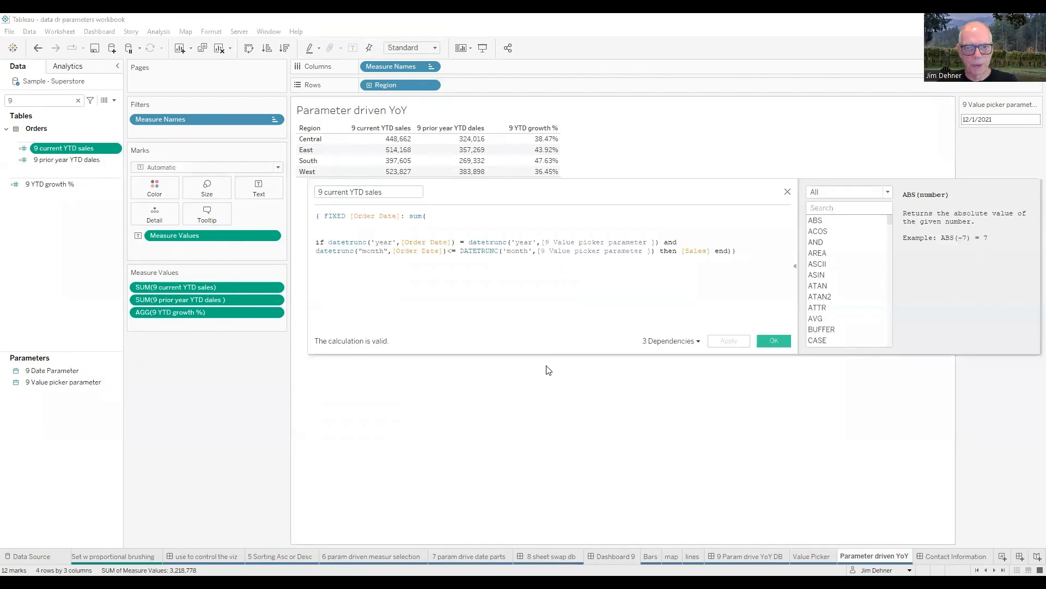
{"action": "left_click_drag", "start_coordinate": [307, 275], "coordinate": [242, 268]}
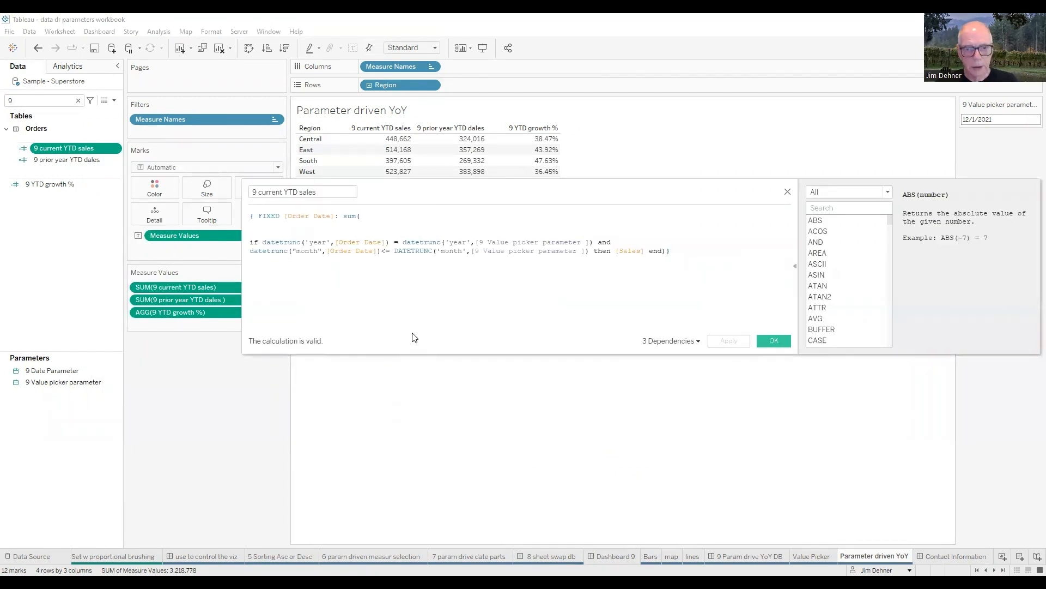
{"action": "scroll", "coordinate": [460, 292], "scroll_direction": "up", "scroll_amount": 1}
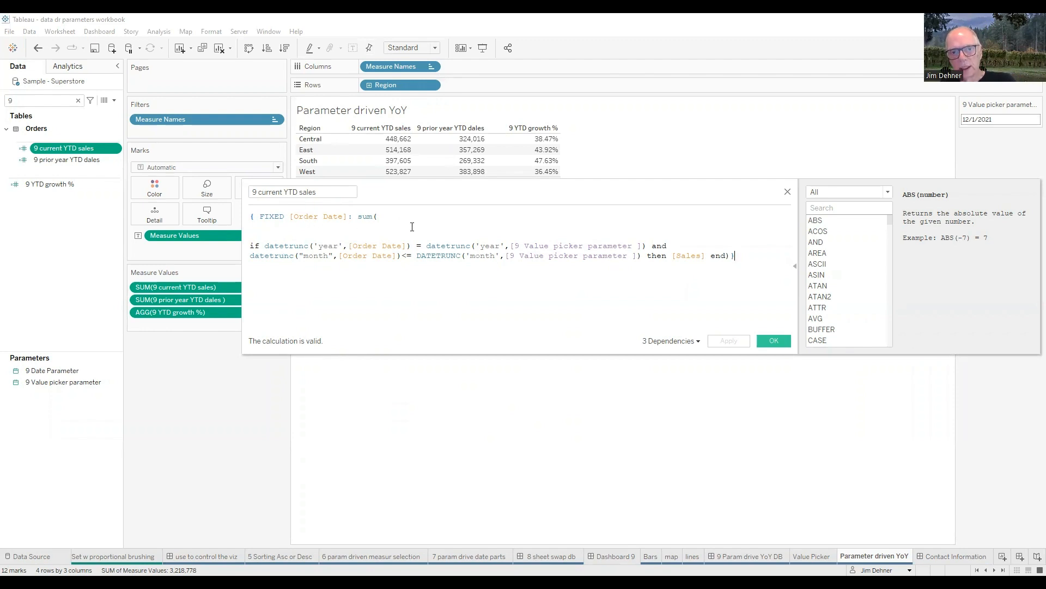
{"action": "left_click", "coordinate": [775, 340]}
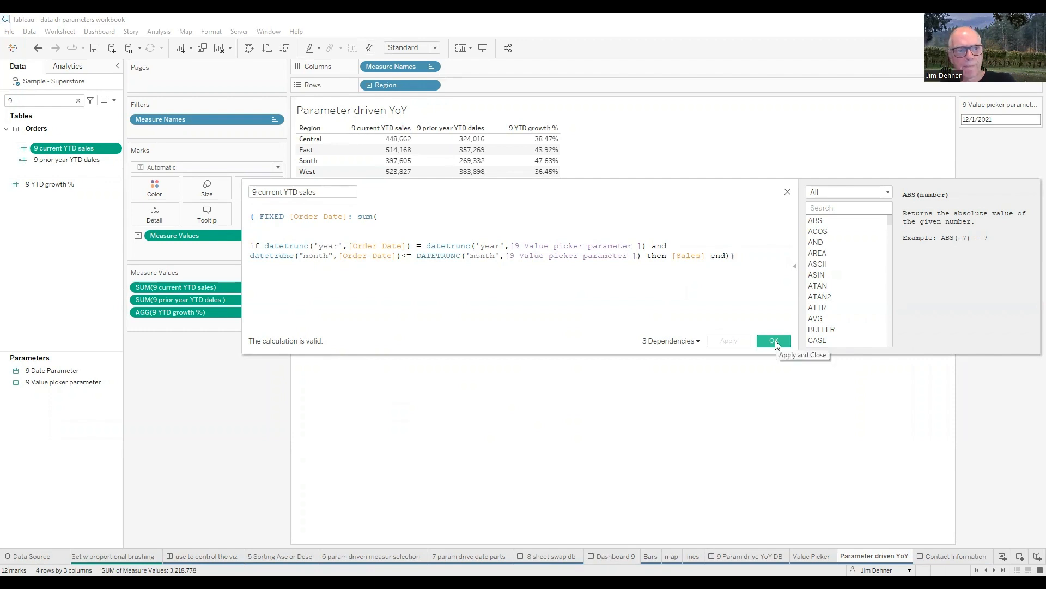
Step: Examine the formula of the 9 prior year YTD dales calculated field in a widened, enlarged calculation editor
{"action": "right_click", "coordinate": [83, 159]}
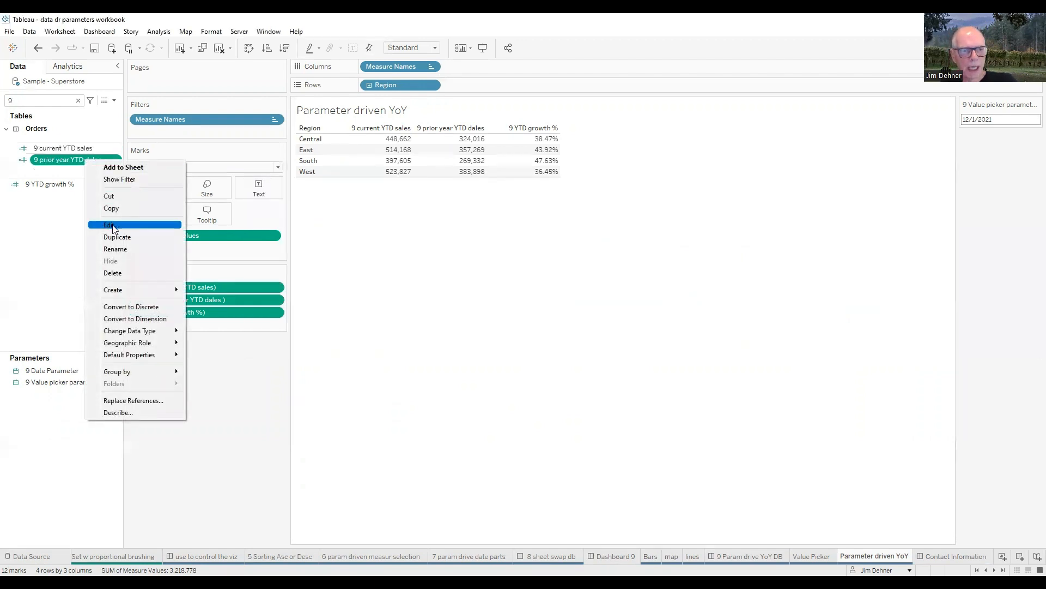
{"action": "key", "text": "Return"}
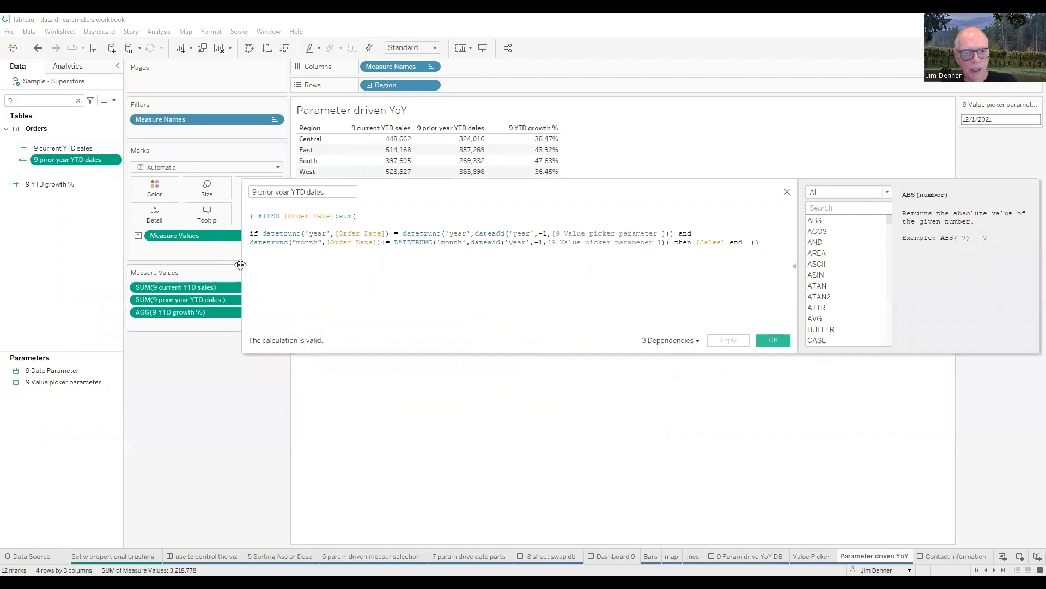
{"action": "left_click_drag", "start_coordinate": [243, 261], "coordinate": [82, 254]}
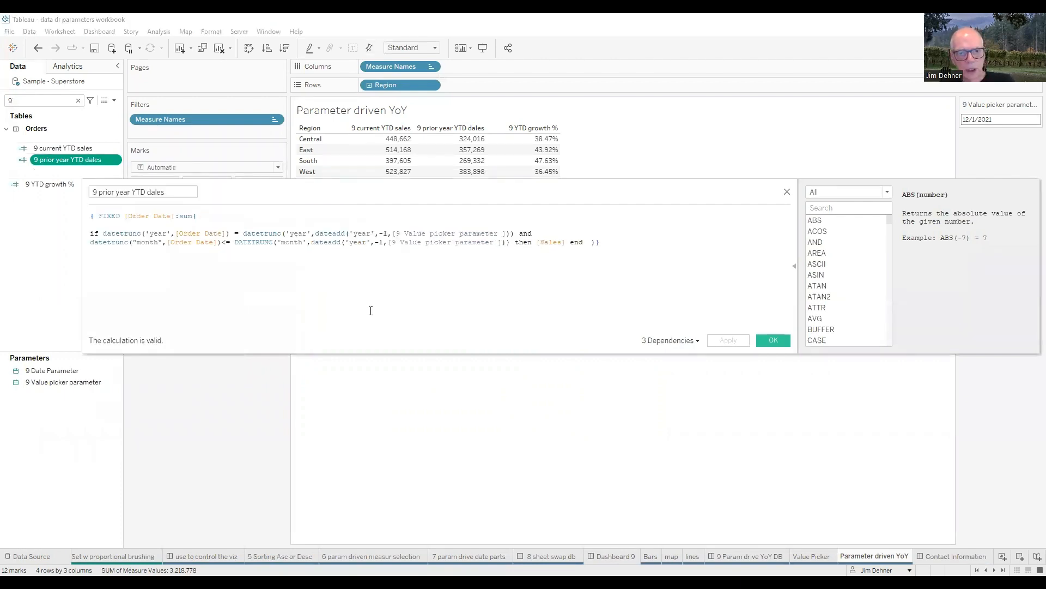
{"action": "scroll", "coordinate": [381, 312], "scroll_direction": "up", "scroll_amount": 2}
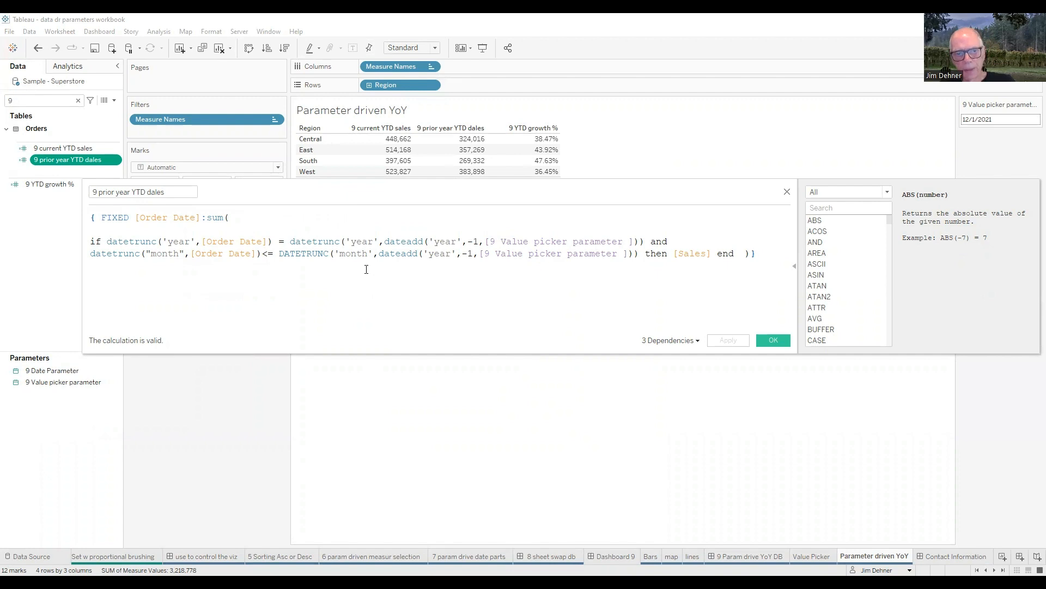
{"action": "left_click", "coordinate": [786, 192]}
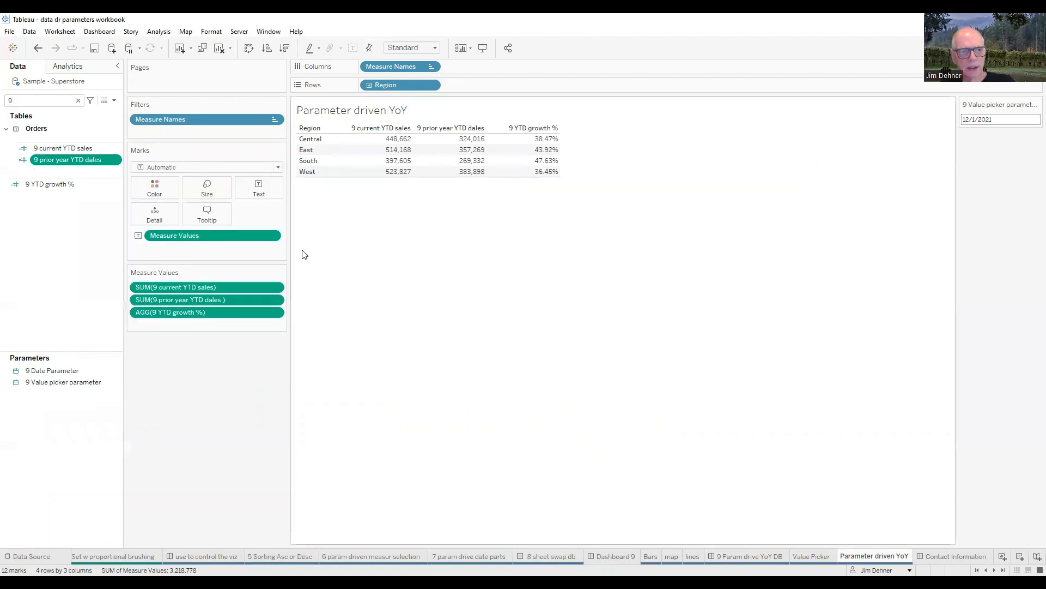
Step: Examine the formula of the 9 YTD growth % calculated field
{"action": "left_click", "coordinate": [67, 182]}
{"action": "right_click", "coordinate": [67, 182]}
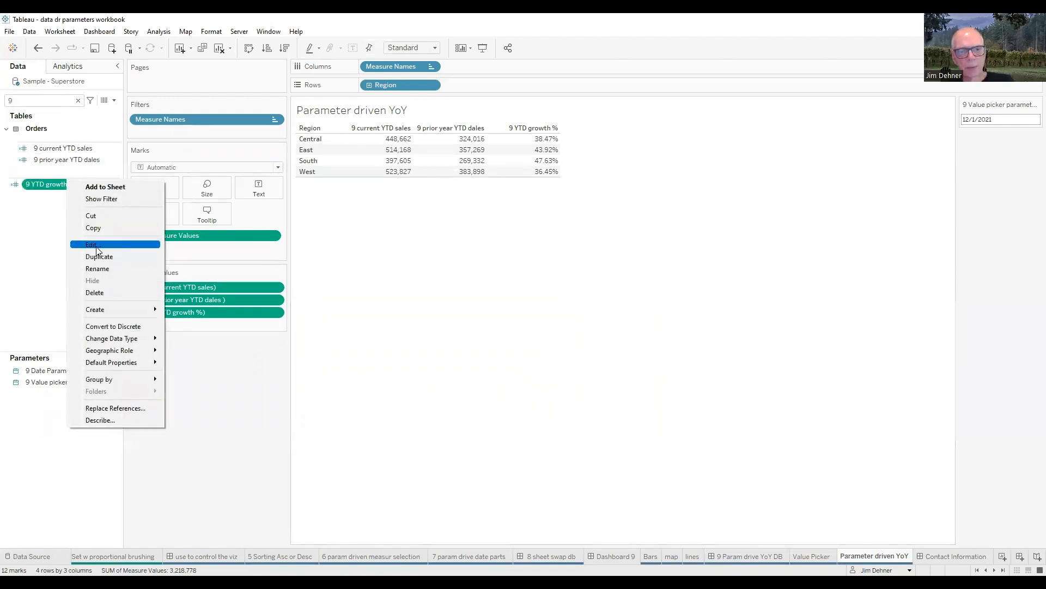
{"action": "left_click", "coordinate": [96, 250]}
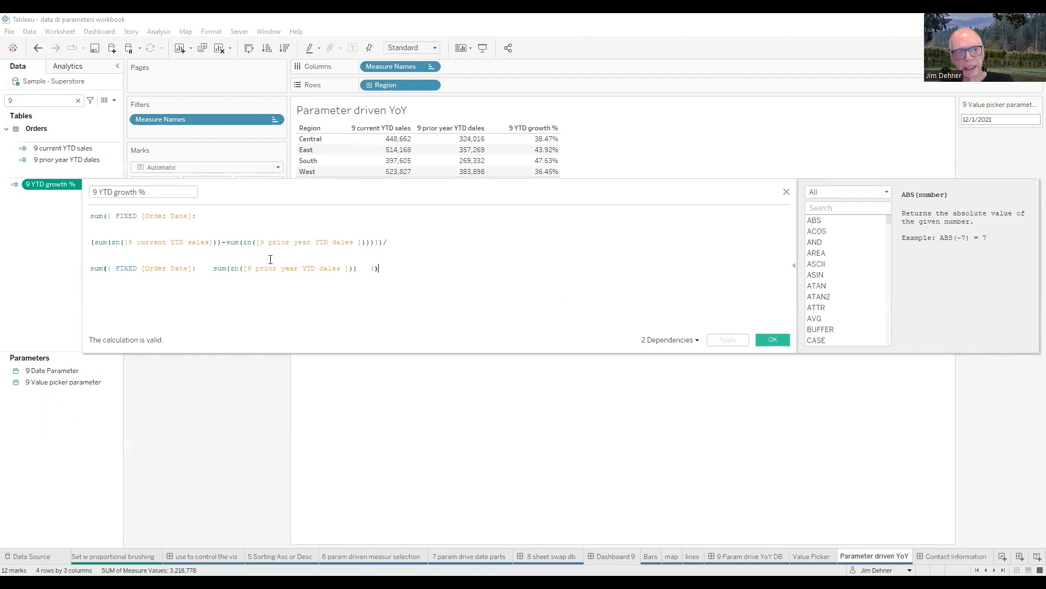
{"action": "left_click", "coordinate": [786, 192]}
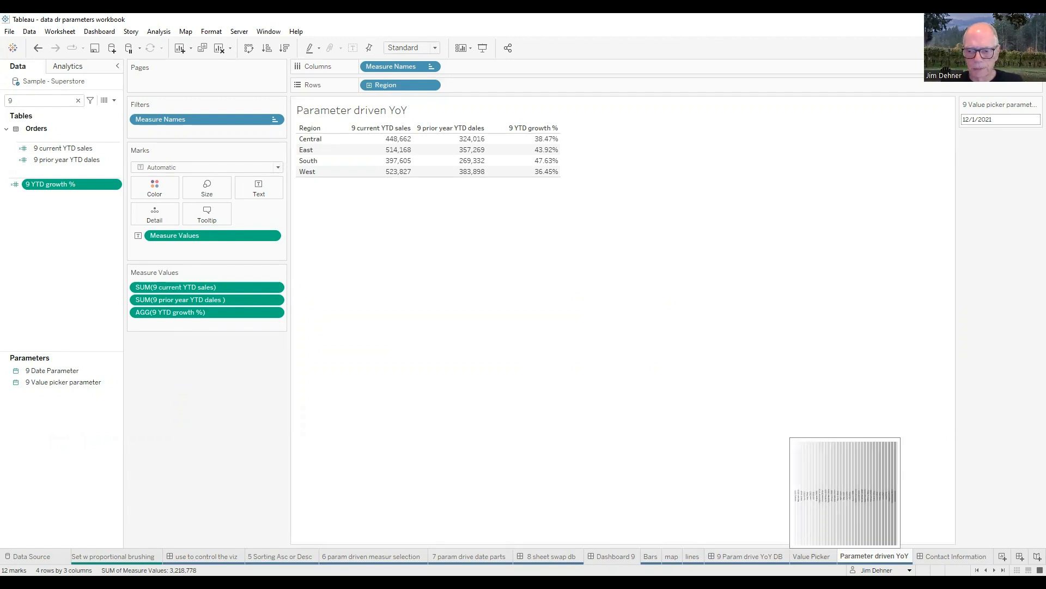
Step: Examine the Value Picker sheet and the date level options of its MONTH(Order Date) column field
{"action": "left_click", "coordinate": [812, 556]}
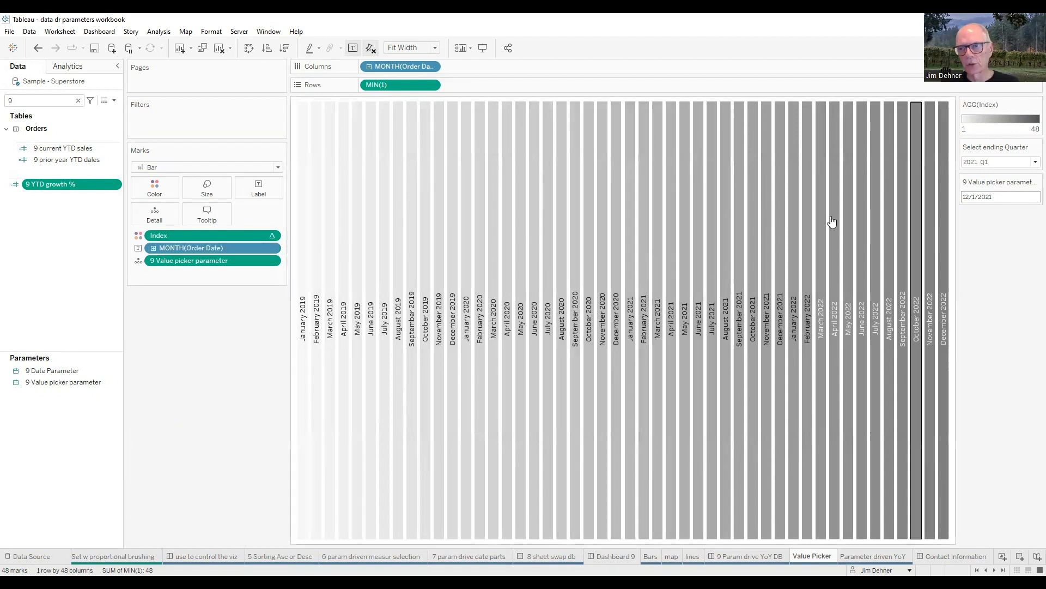
{"action": "right_click", "coordinate": [418, 73]}
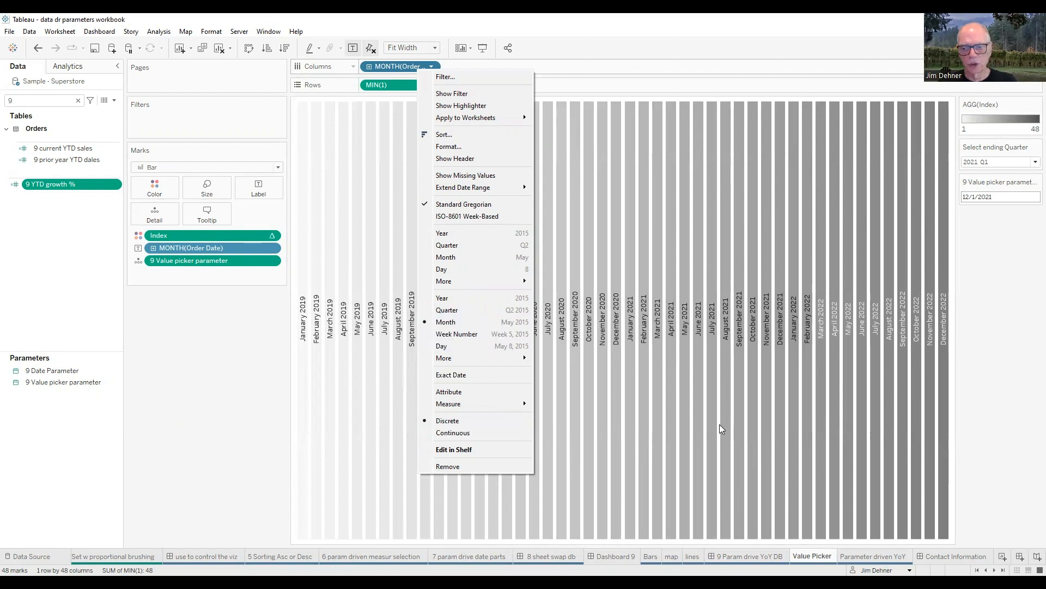
{"action": "left_click", "coordinate": [993, 384]}
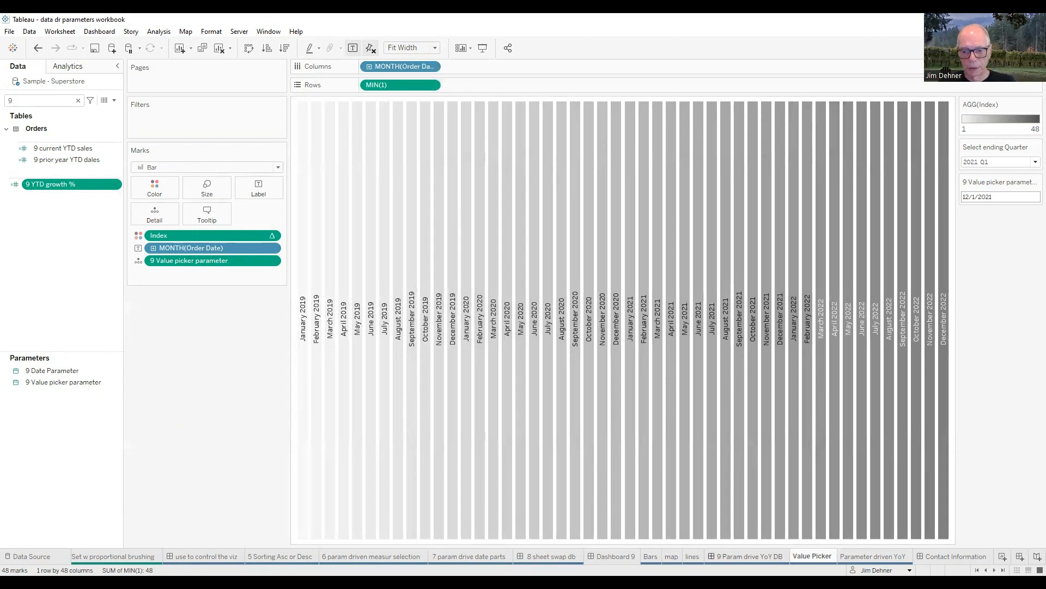
Step: Examine the Parameter1 action of the 9 Param drive YoY DB dashboard, including its target parameter and source field options
{"action": "left_click", "coordinate": [711, 556]}
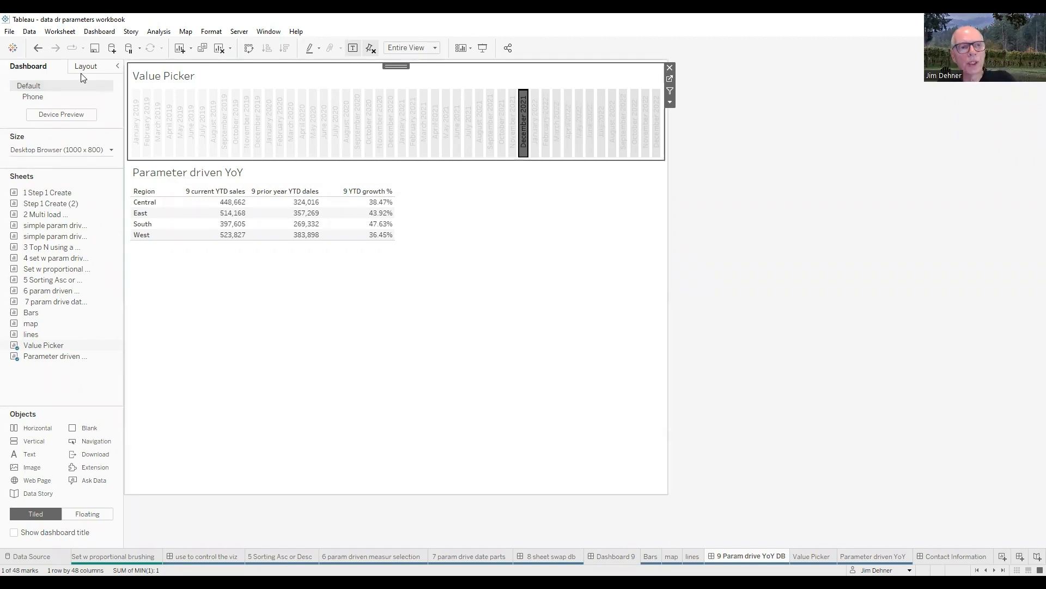
{"action": "left_click", "coordinate": [97, 34]}
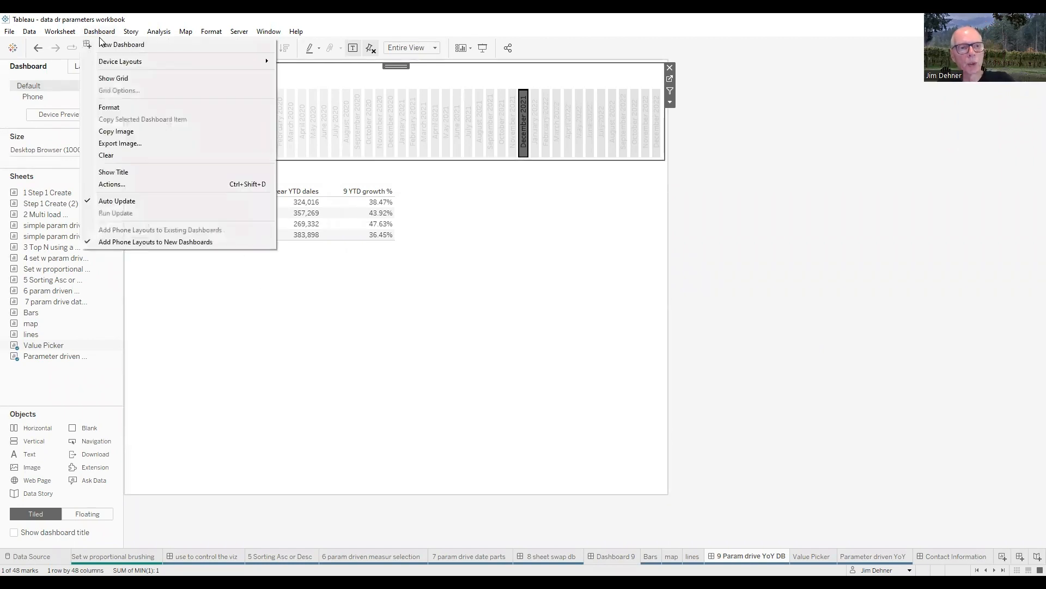
{"action": "left_click", "coordinate": [121, 185]}
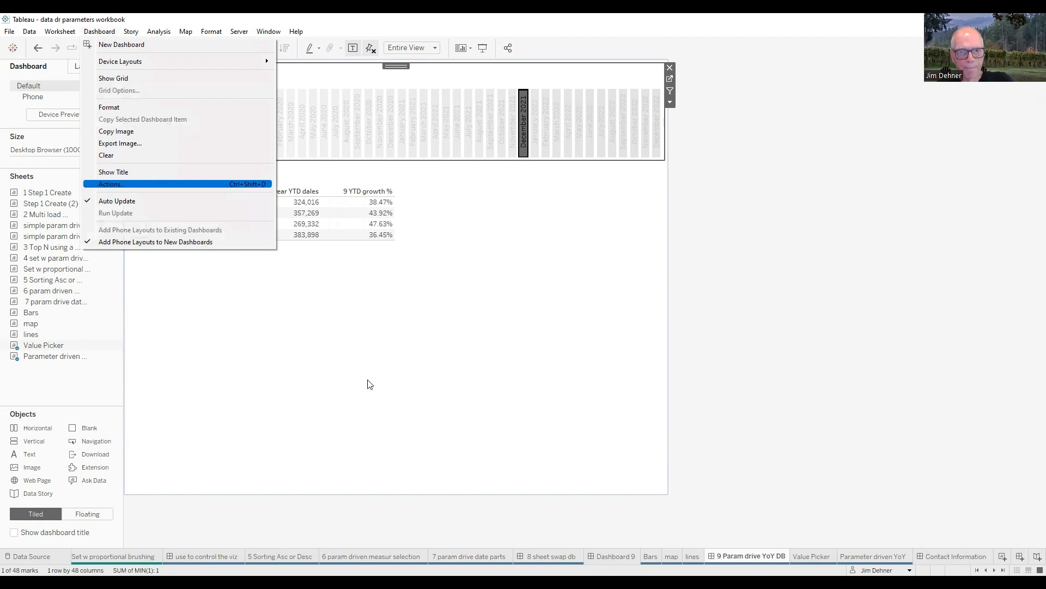
{"action": "left_click_drag", "start_coordinate": [505, 268], "coordinate": [437, 359]}
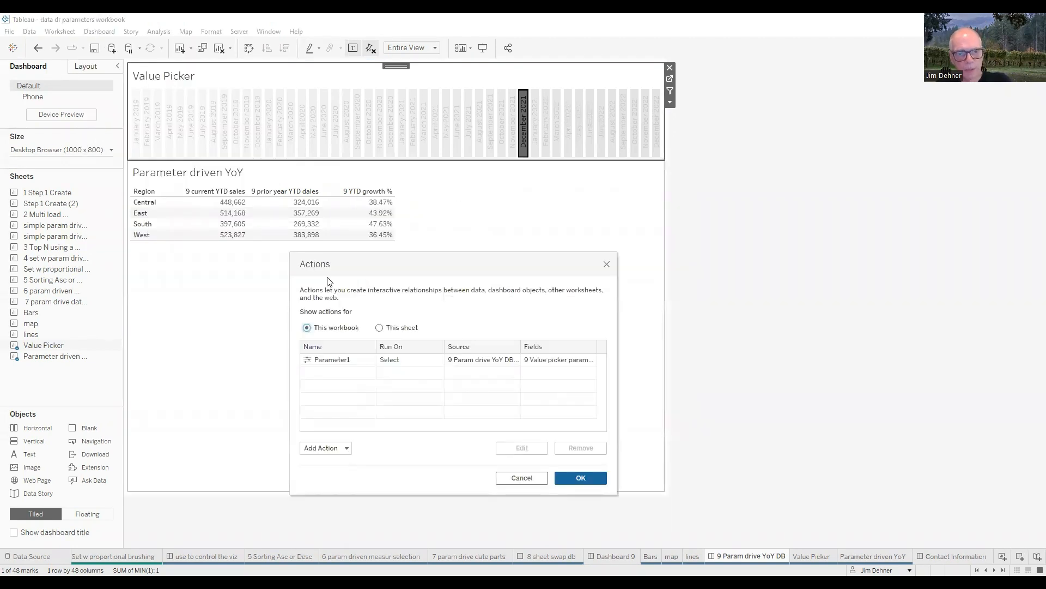
{"action": "left_click", "coordinate": [349, 364]}
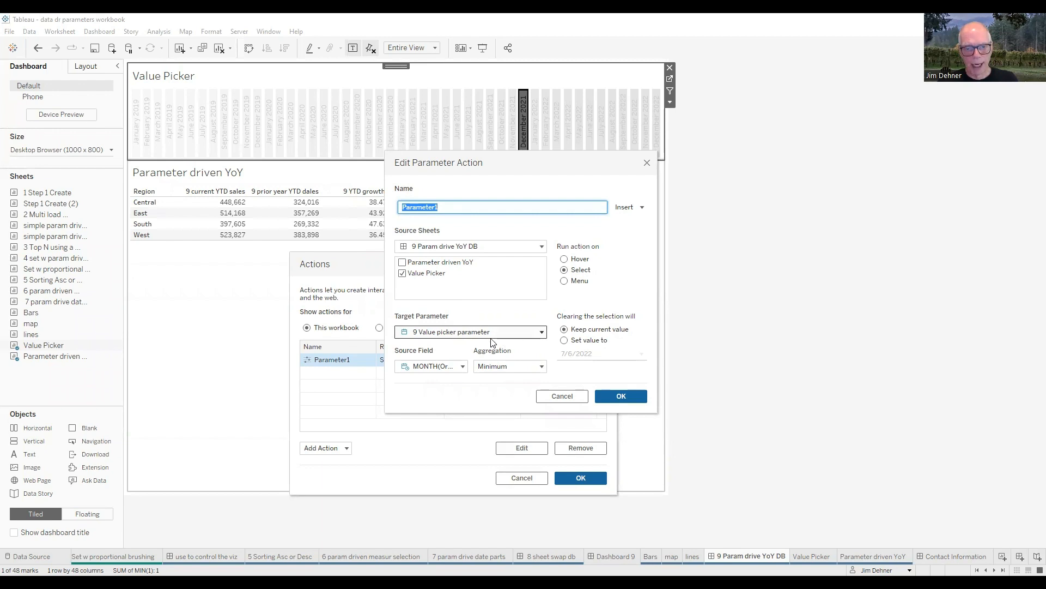
{"action": "left_click", "coordinate": [463, 370]}
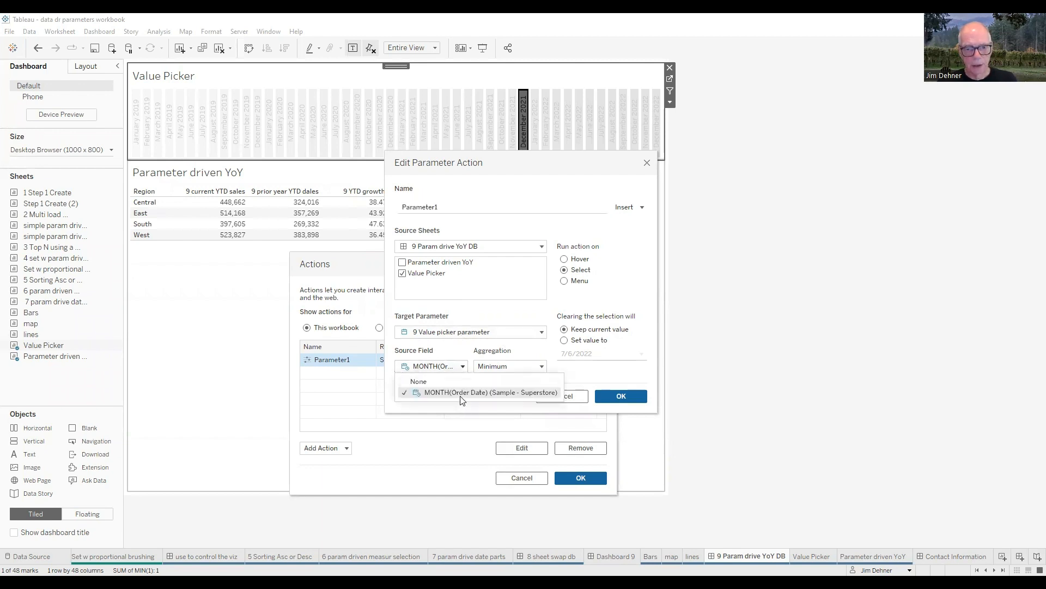
{"action": "left_click", "coordinate": [530, 349]}
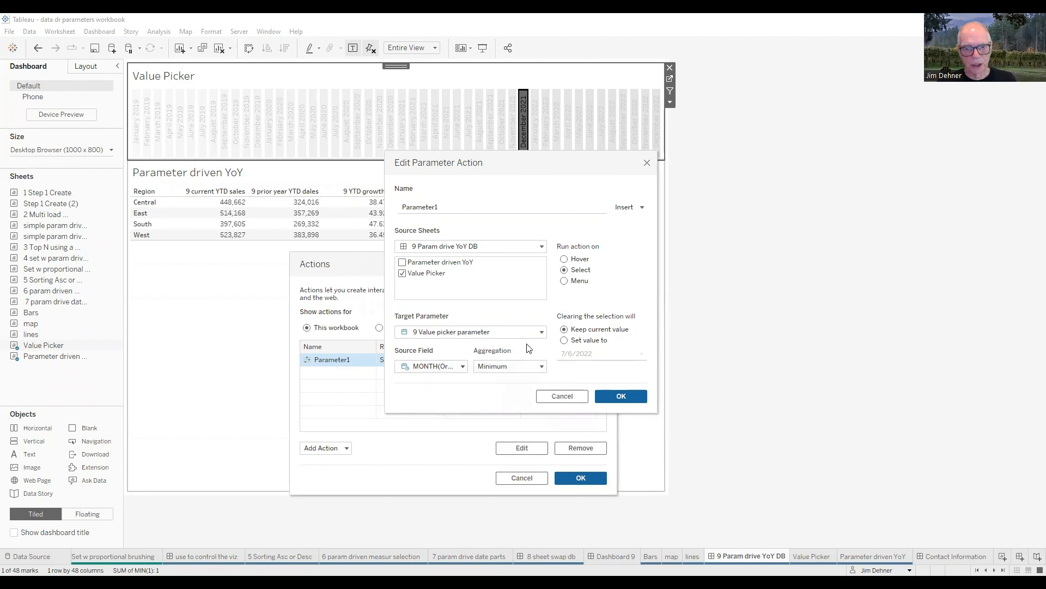
{"action": "left_click", "coordinate": [619, 397]}
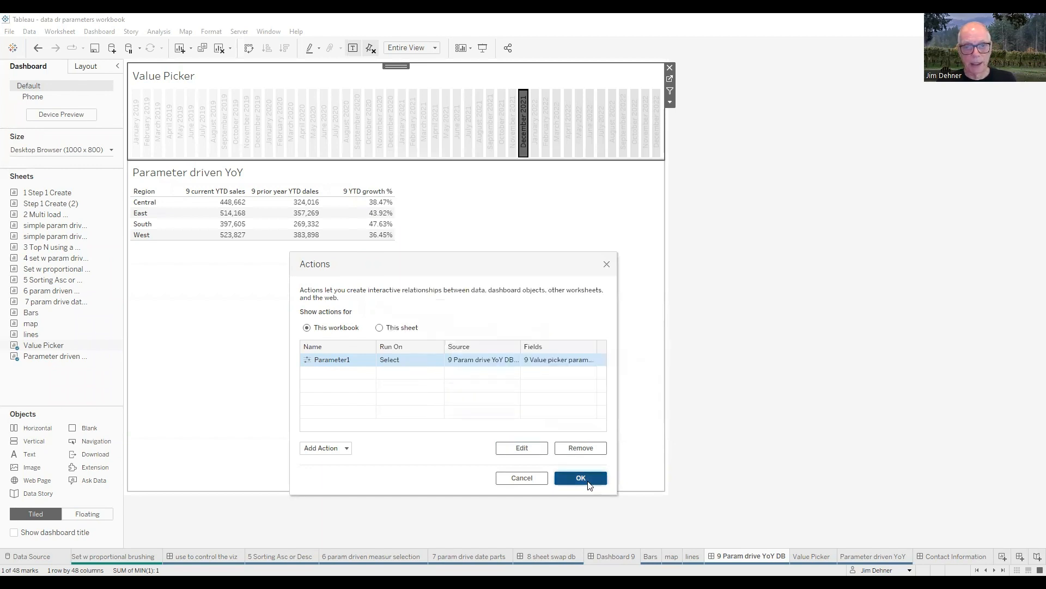
{"action": "left_click", "coordinate": [582, 479]}
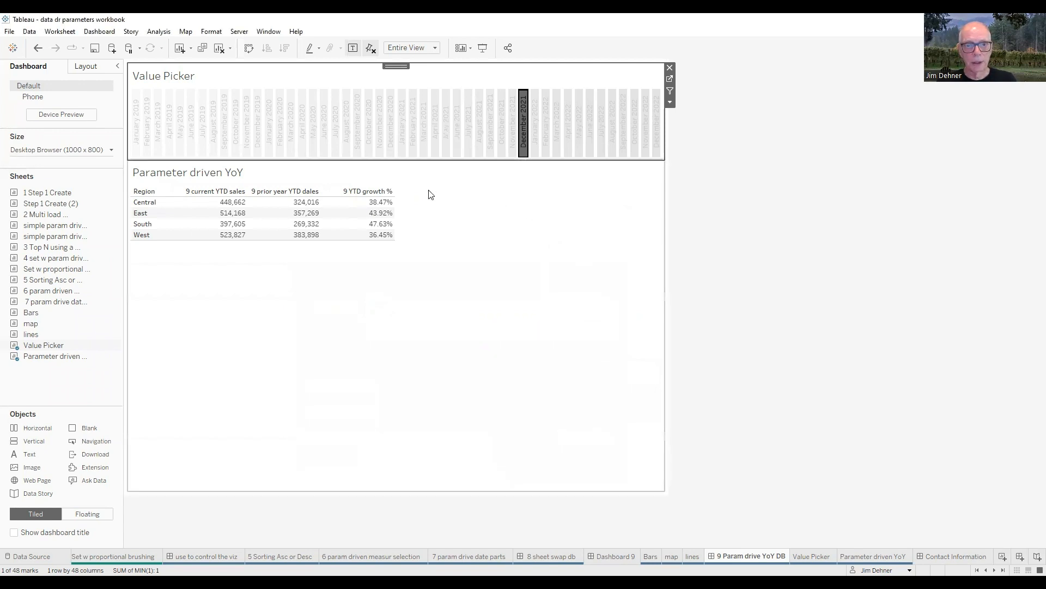
Step: Pick June 2021 and then February 2021 in the dashboard's Value Picker to update the YoY table
{"action": "left_click", "coordinate": [458, 135]}
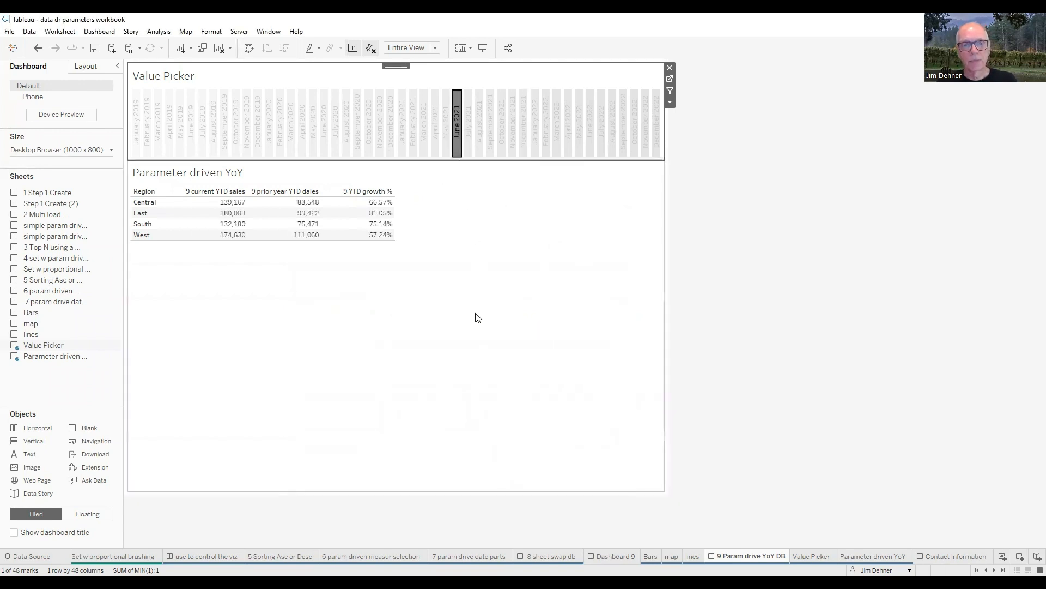
{"action": "left_click", "coordinate": [414, 124]}
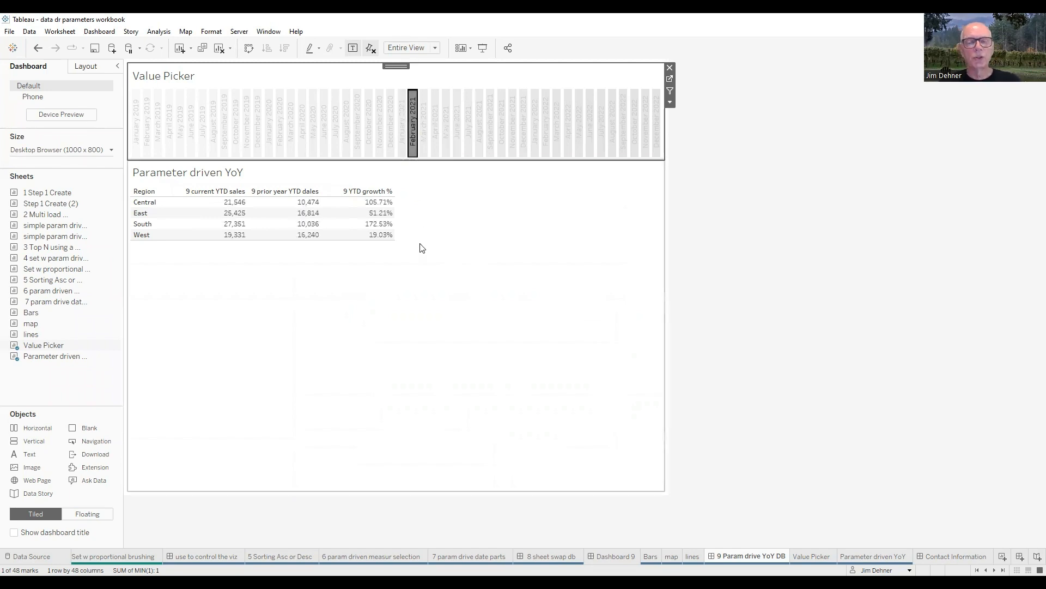